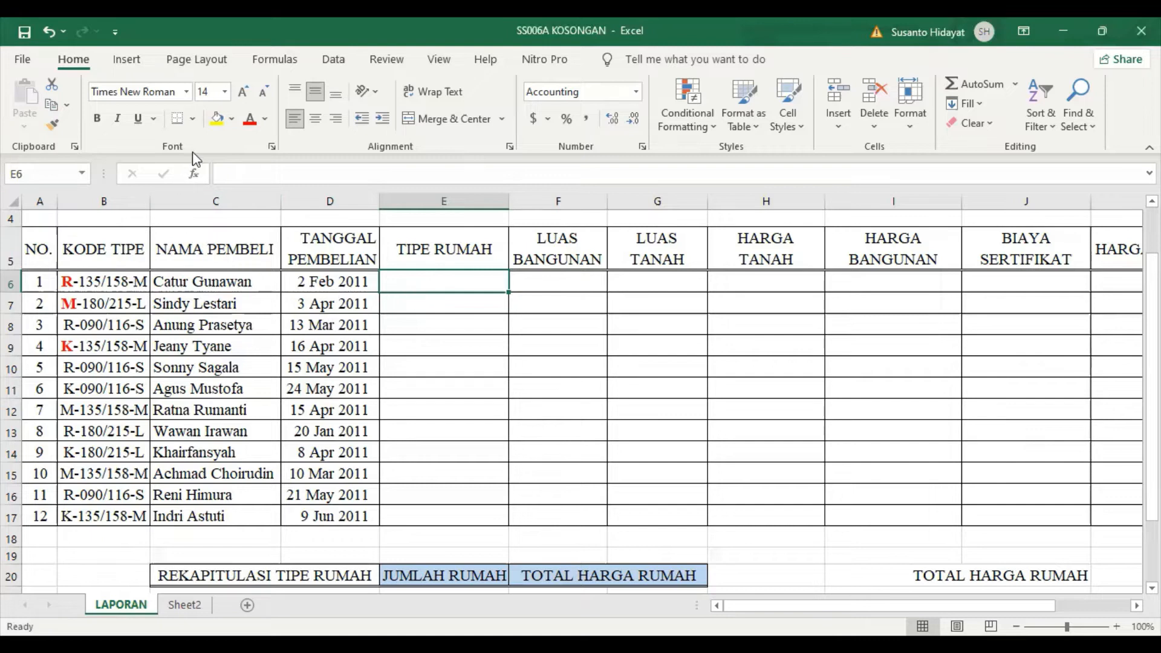
Insert an IF function in cell E6 of the TIPE RUMAH column.
click(195, 175)
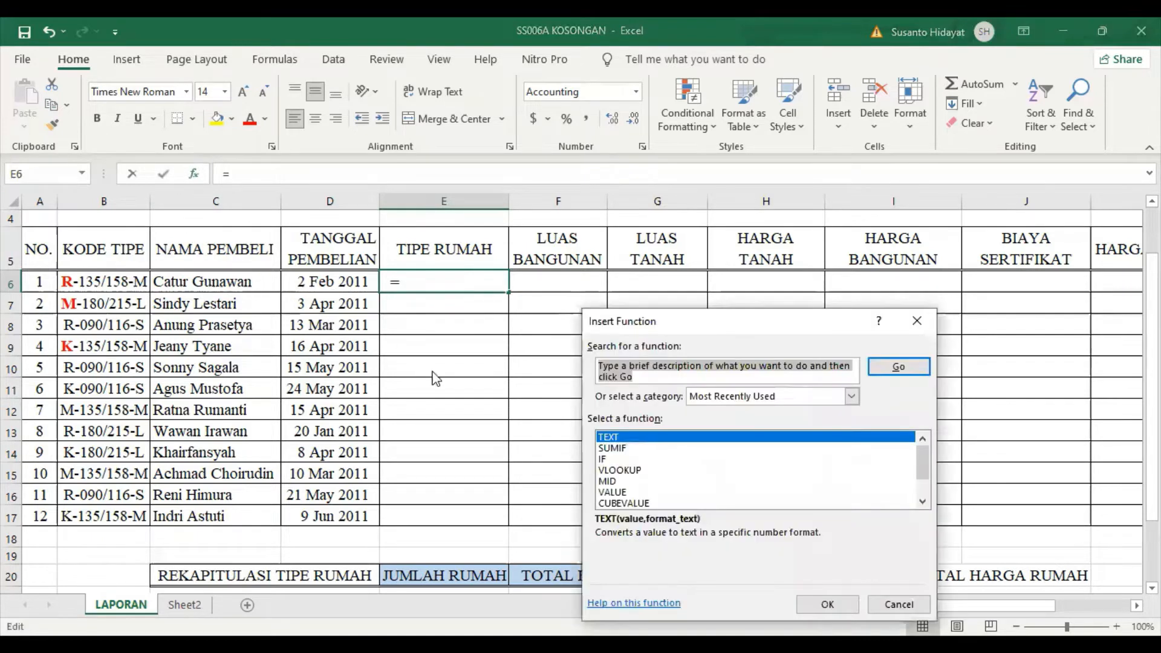
click(606, 461)
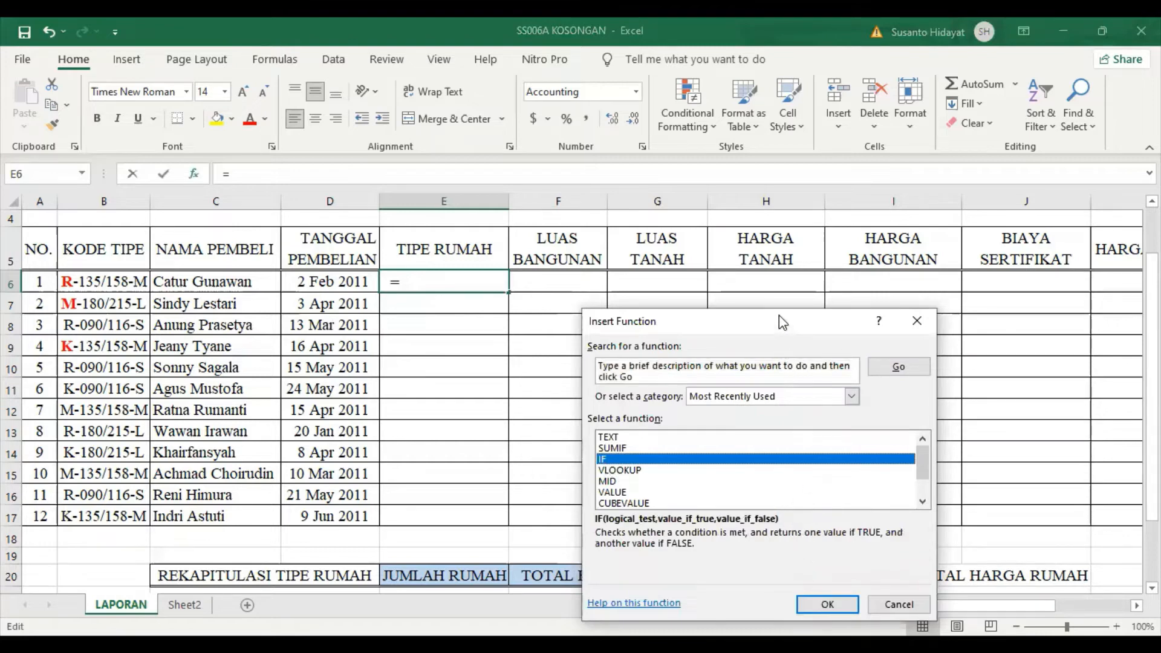
drag(779, 315, 703, 193)
click(749, 487)
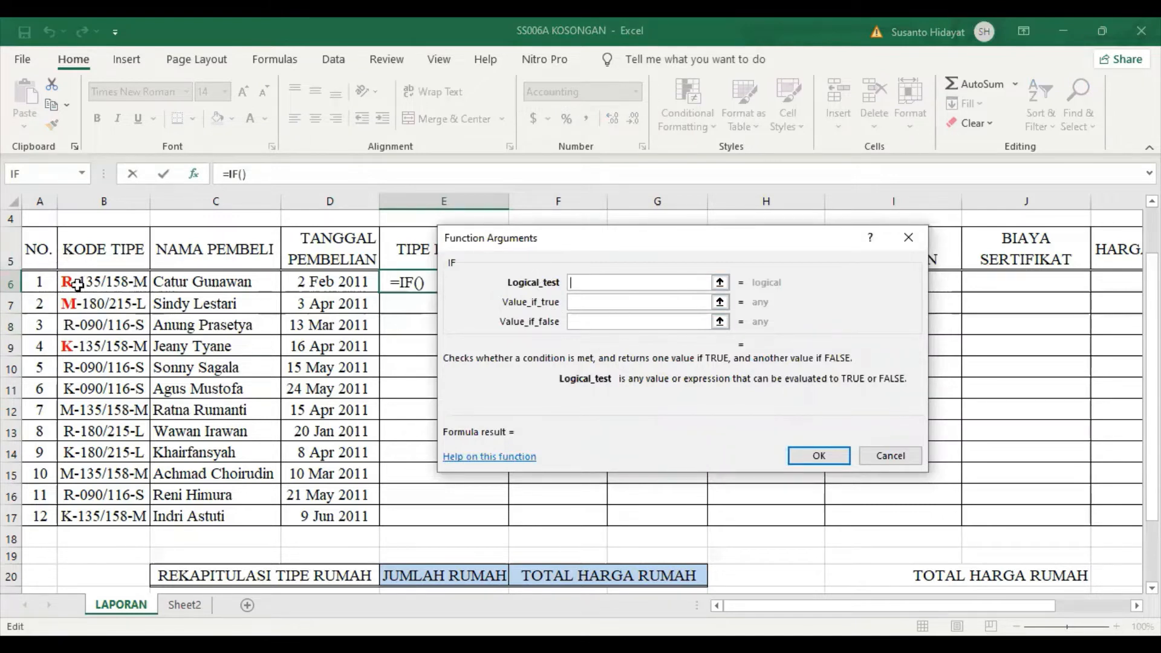
Nest a LEFT function in the IF's logical test, extracting 1 character from cell B6.
click(82, 175)
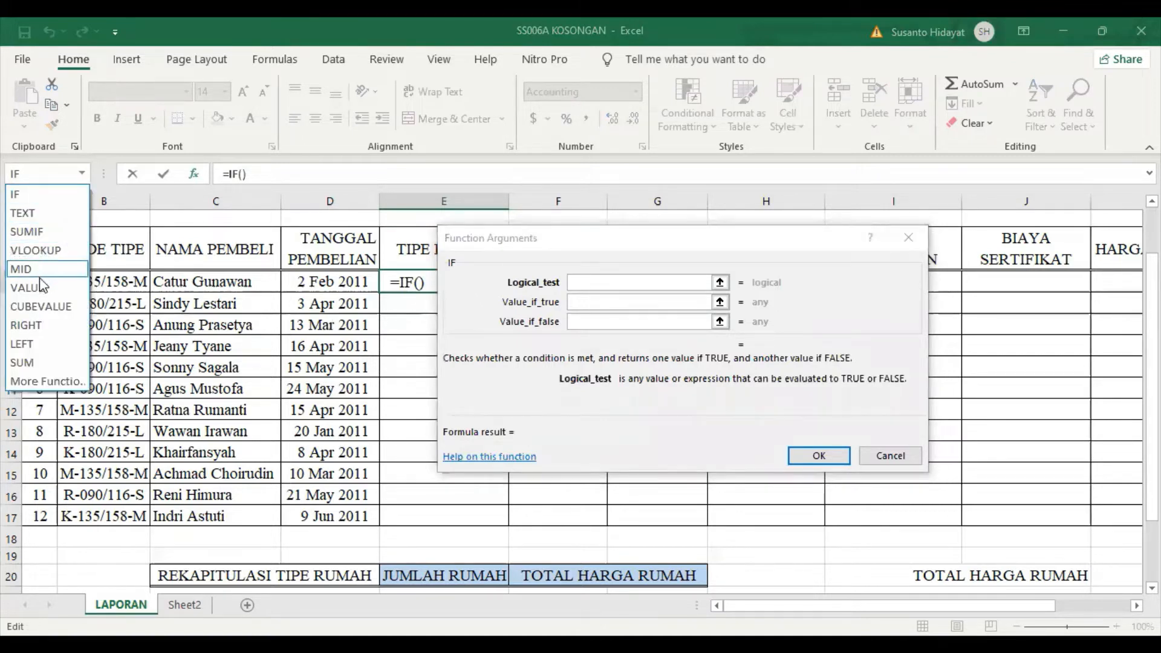
click(35, 343)
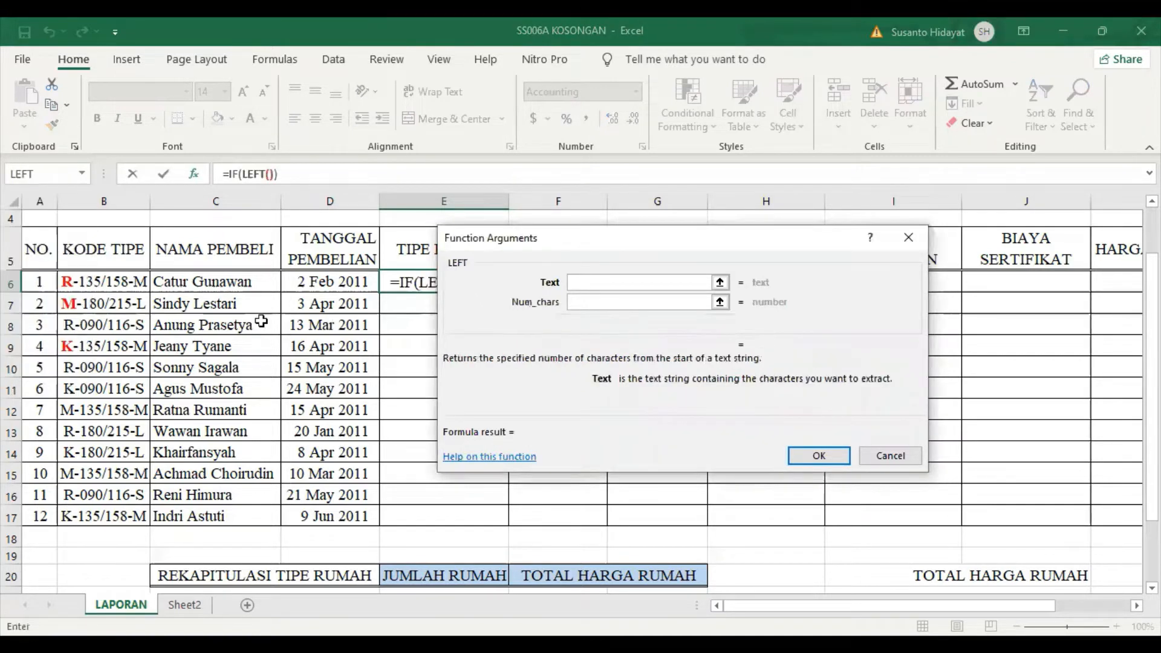
click(114, 283)
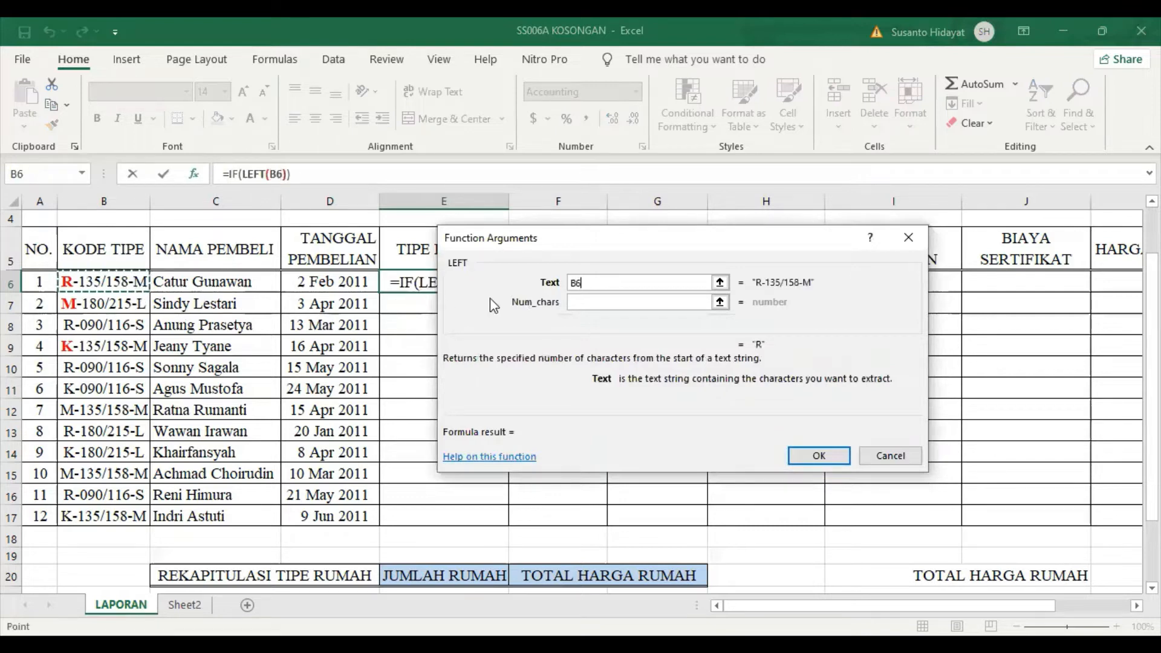
click(587, 300)
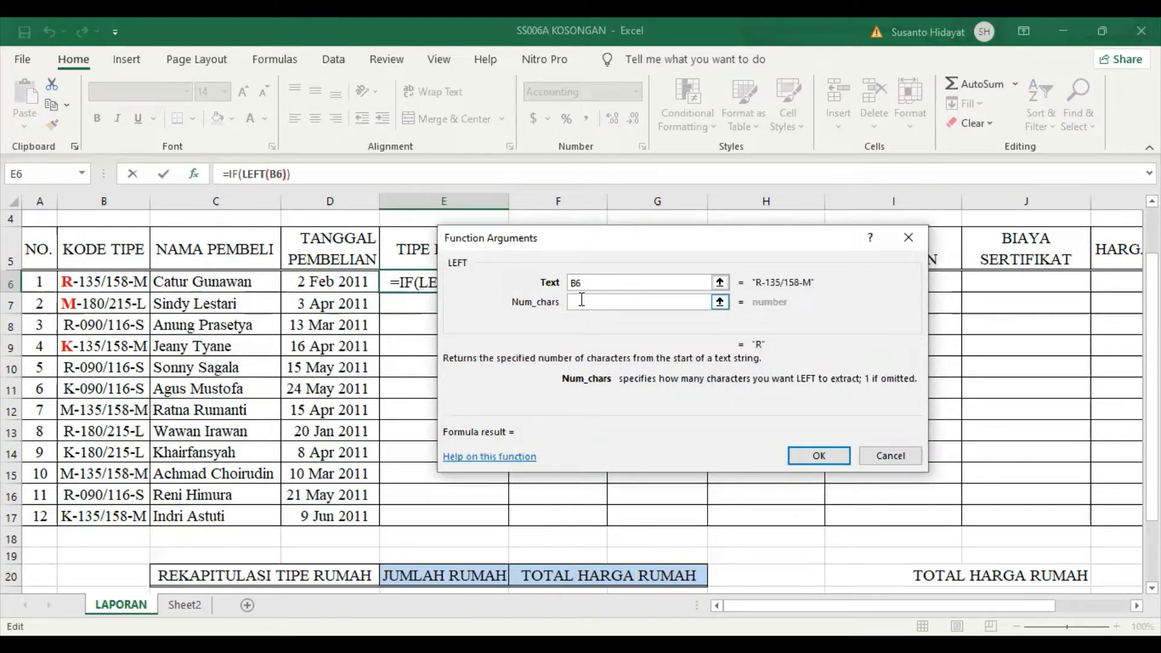
text(1)
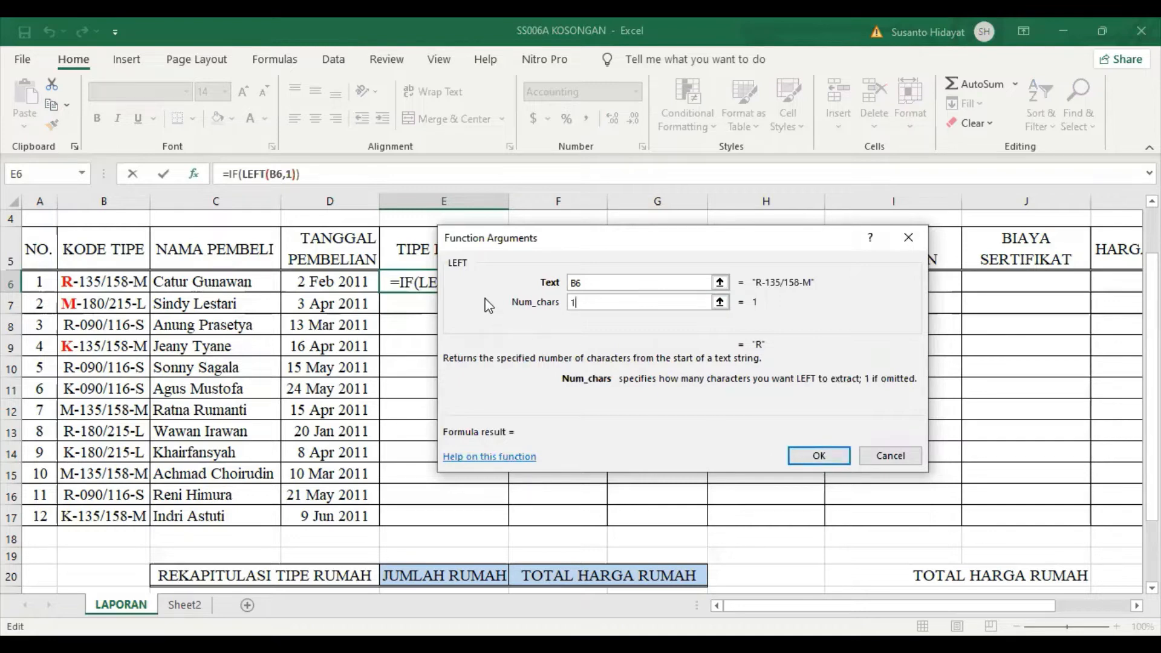
Complete the outer IF's logical test as LEFT(B6,1)="R" and set its true value to "RUBY".
click(237, 175)
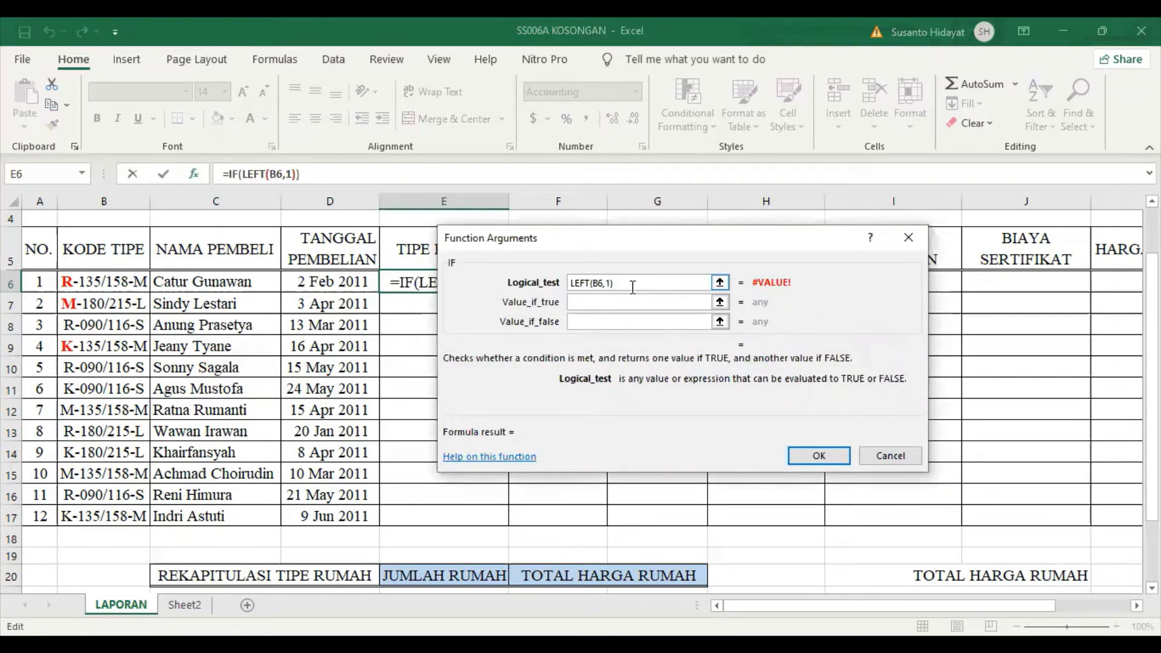
text(=)
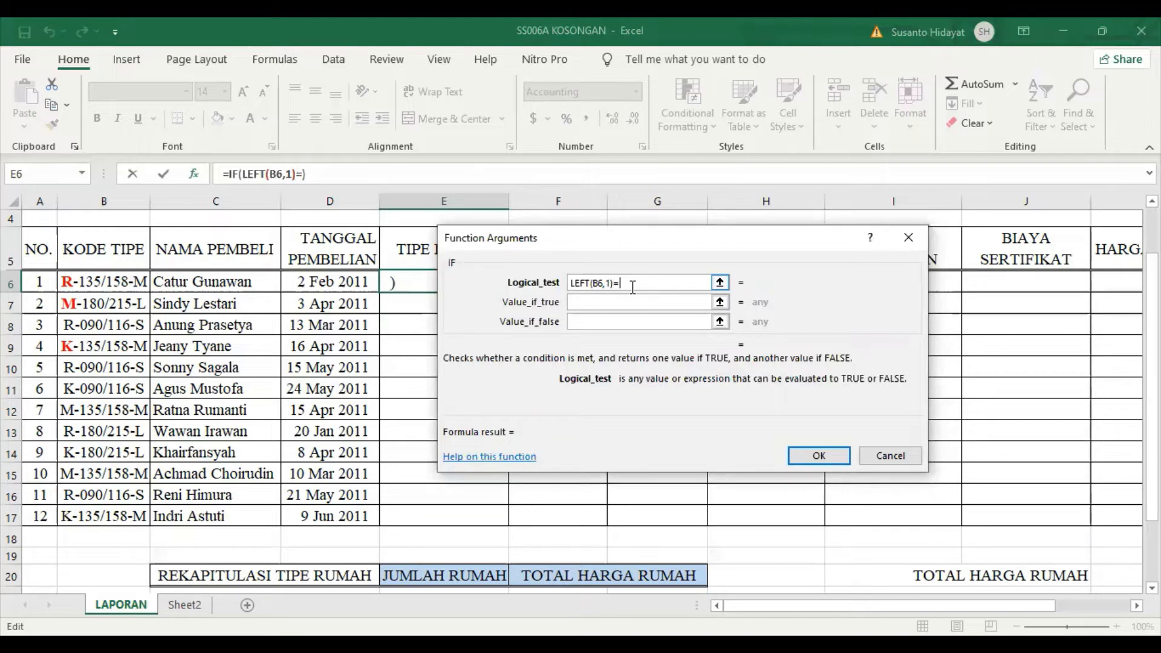
text("R")
key(Tab)
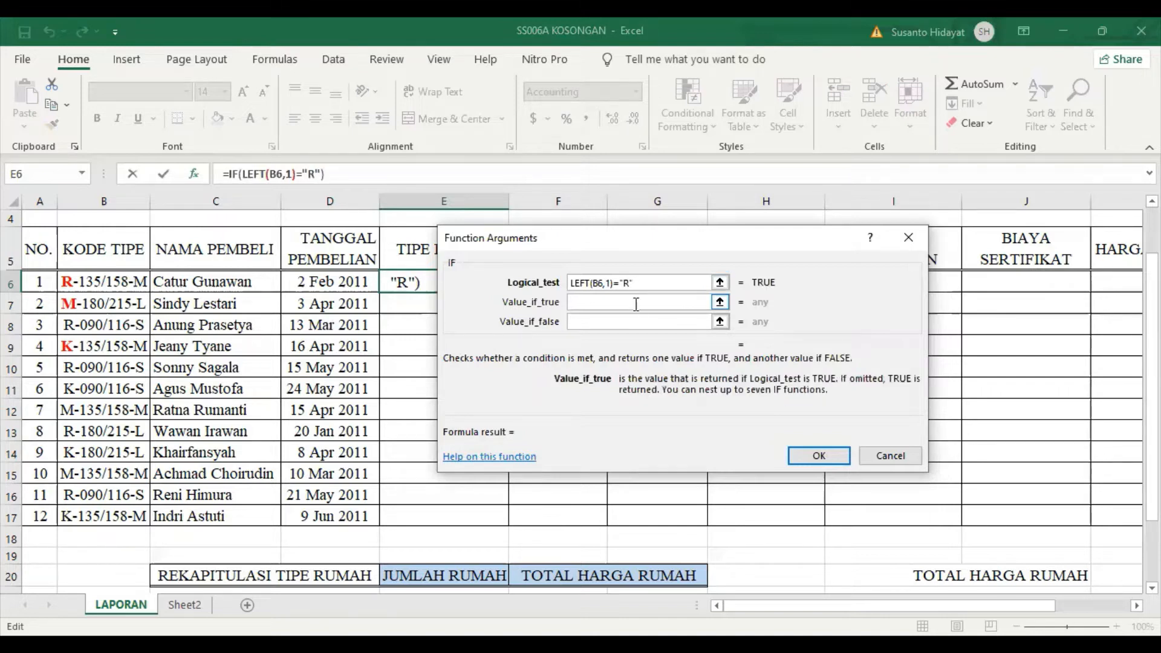
text("RUB)
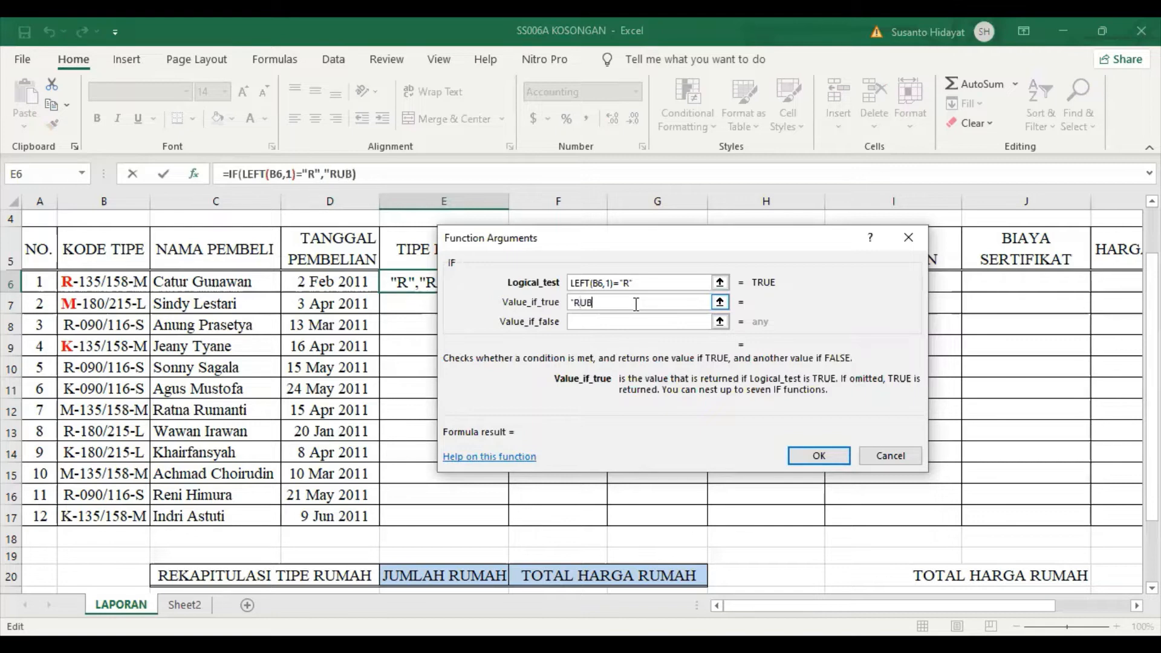
text(Y")
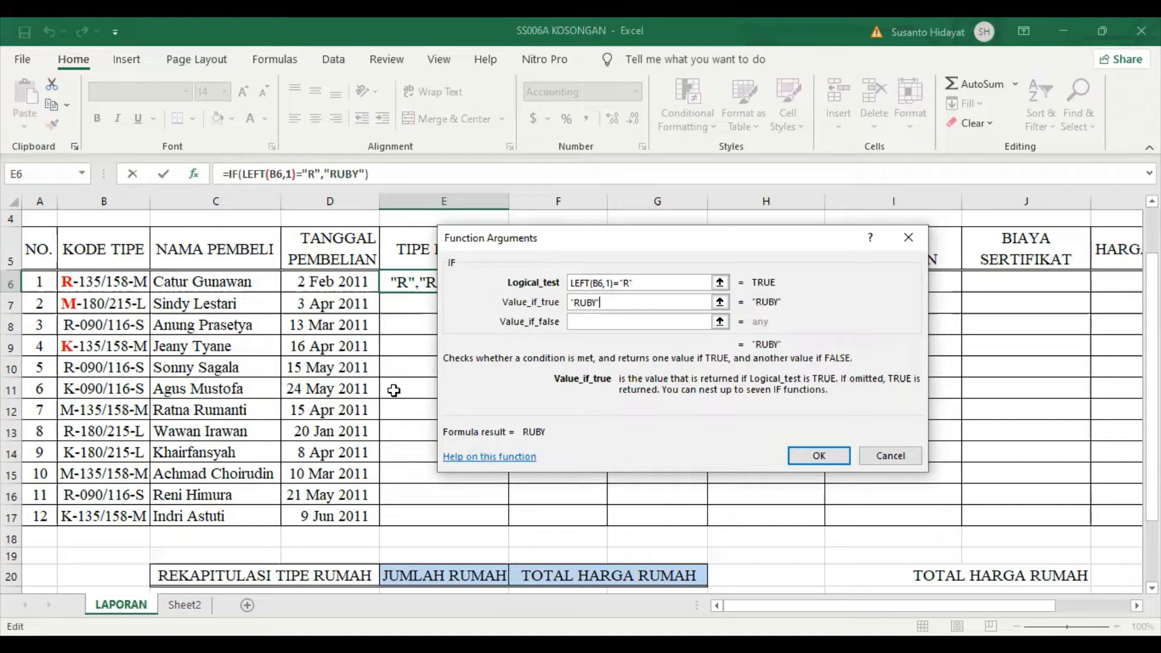
Nest a second IF function as the outer IF's false value.
click(573, 322)
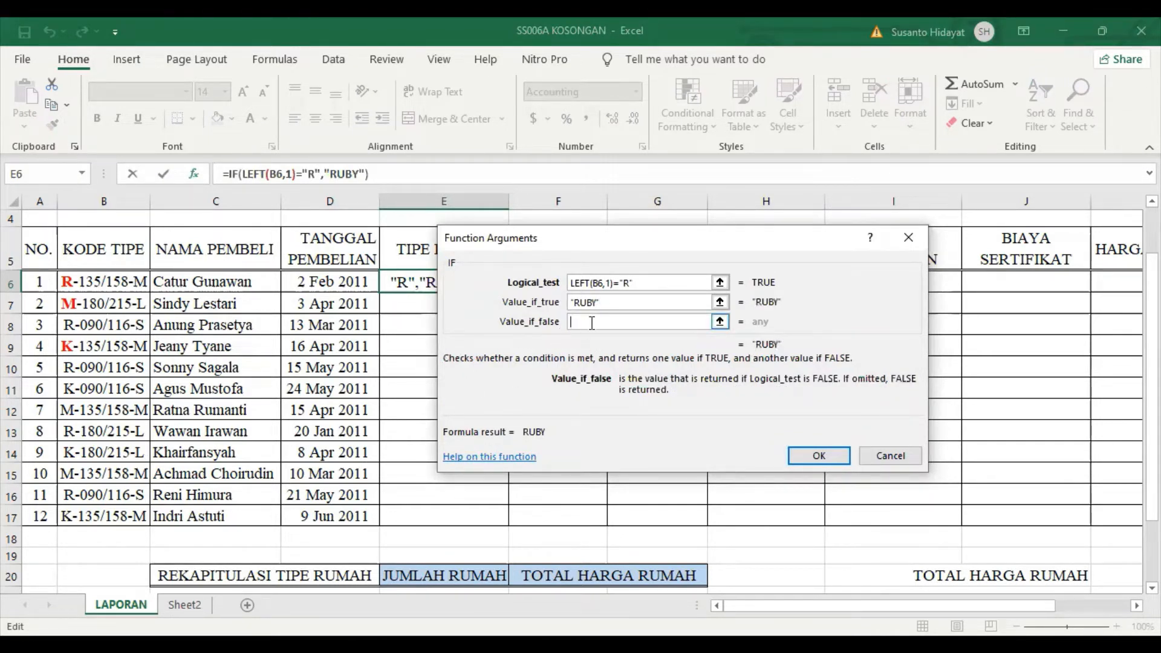
click(82, 174)
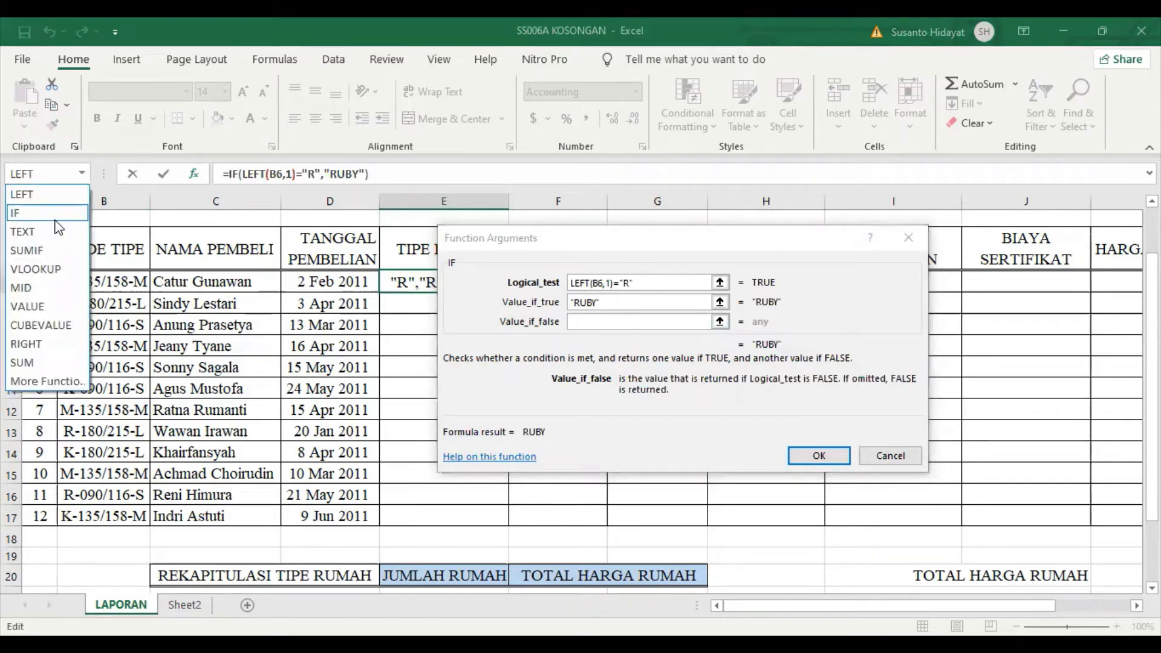
click(69, 213)
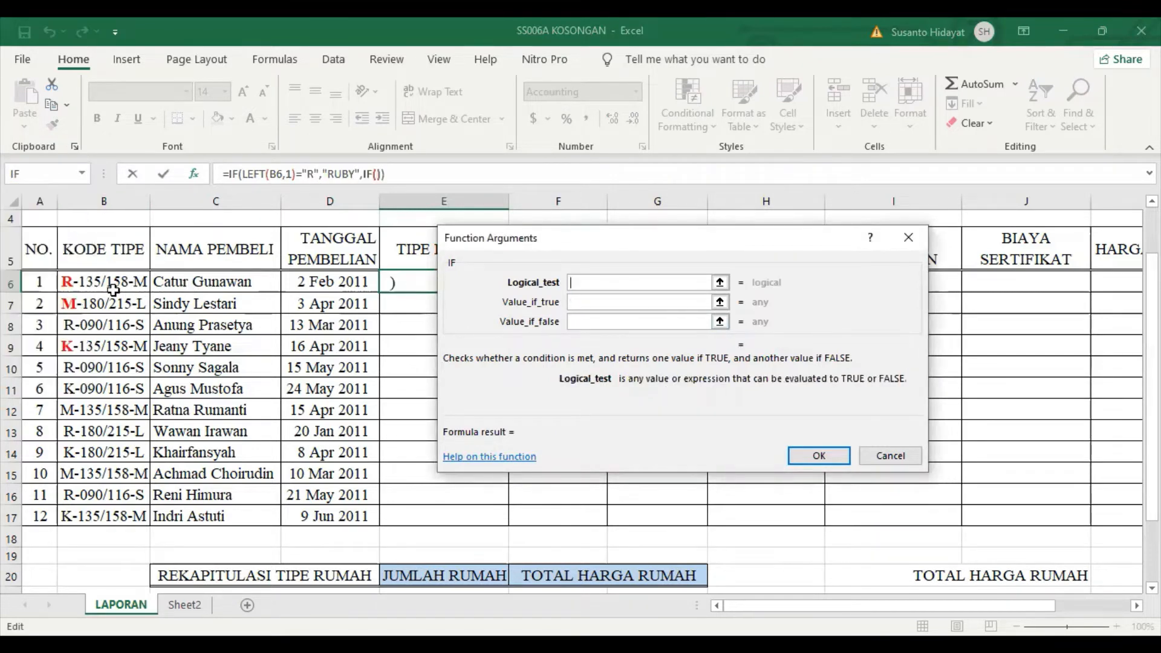
Nest a LEFT function in the second IF's logical test, taking 1 character from cell B6.
click(82, 173)
click(59, 214)
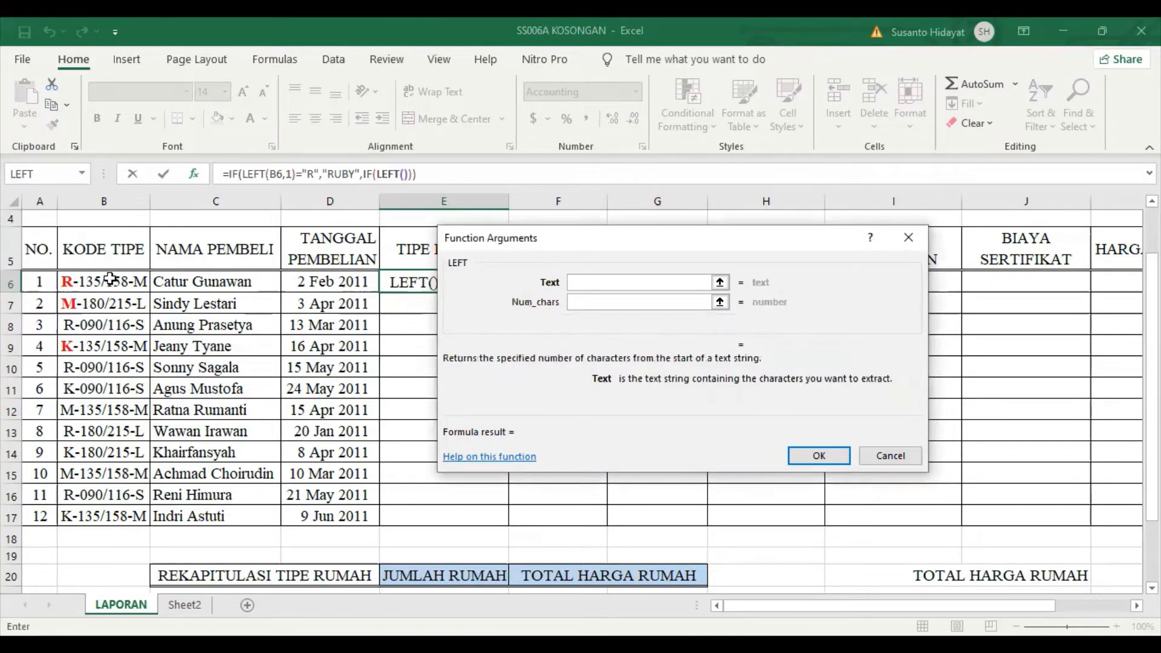
click(109, 283)
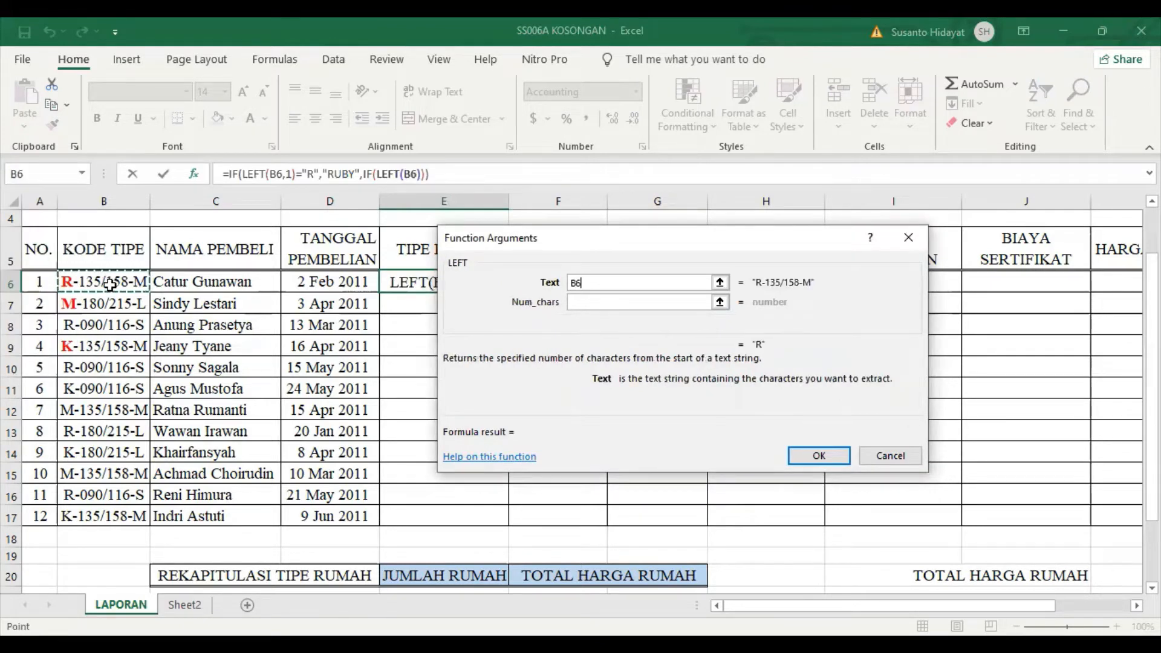
click(593, 302)
click(594, 304)
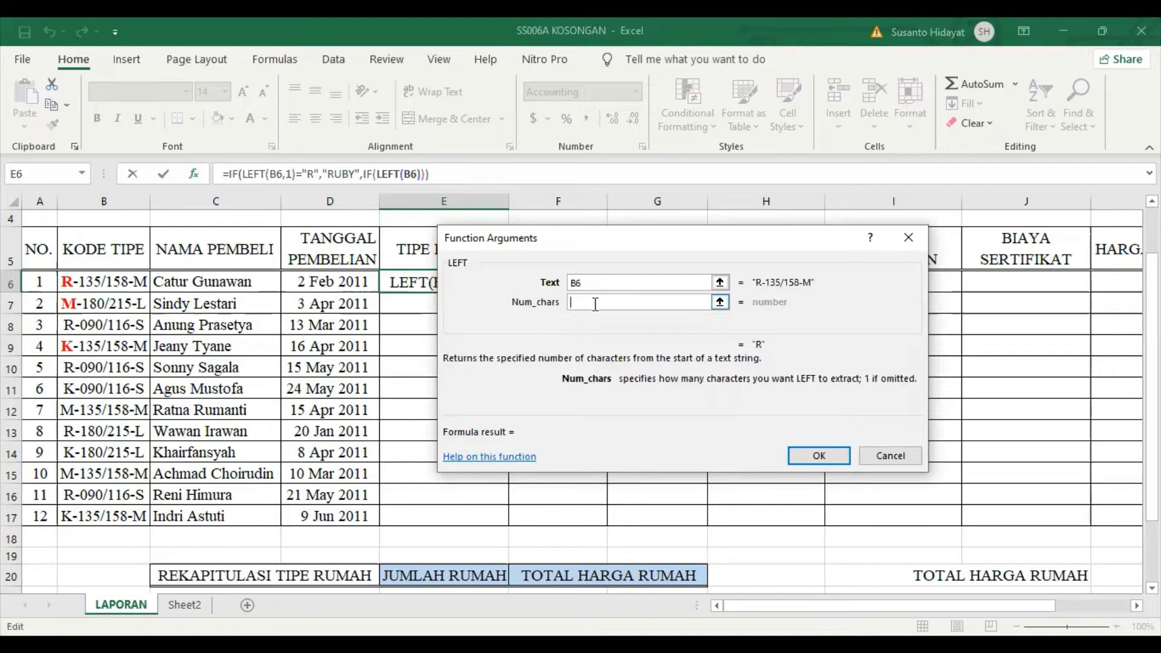
text(1)
Complete the second IF's logical test as LEFT(B6,1)="K".
click(373, 173)
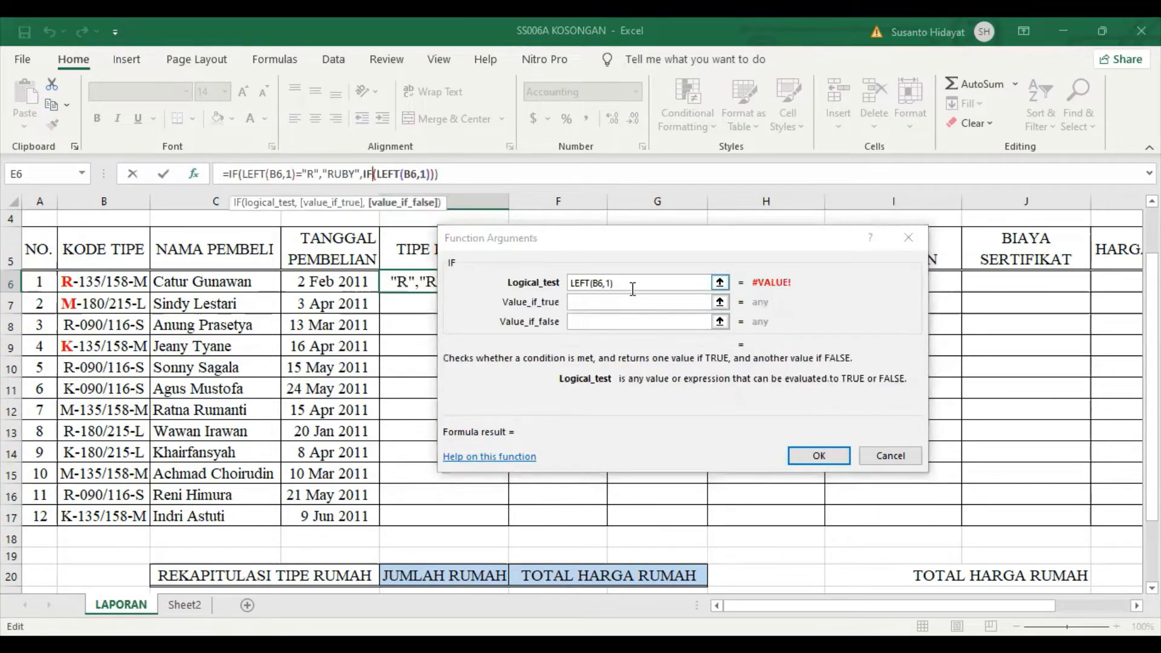
click(633, 289)
text(=)
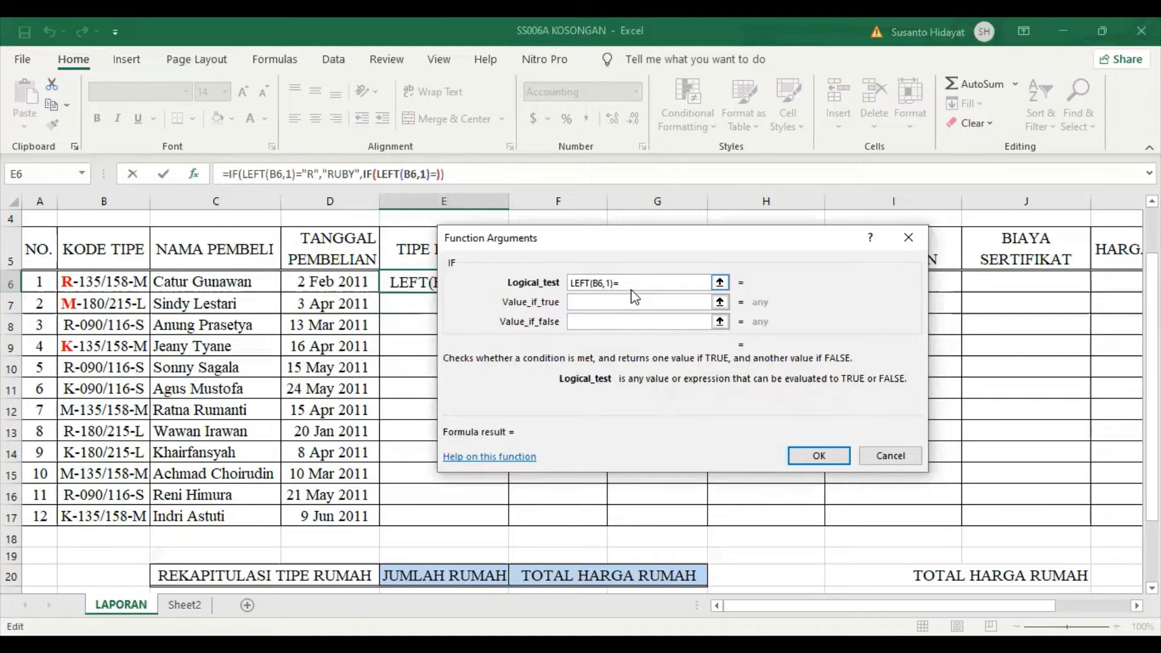
text("K")
key(Tab)
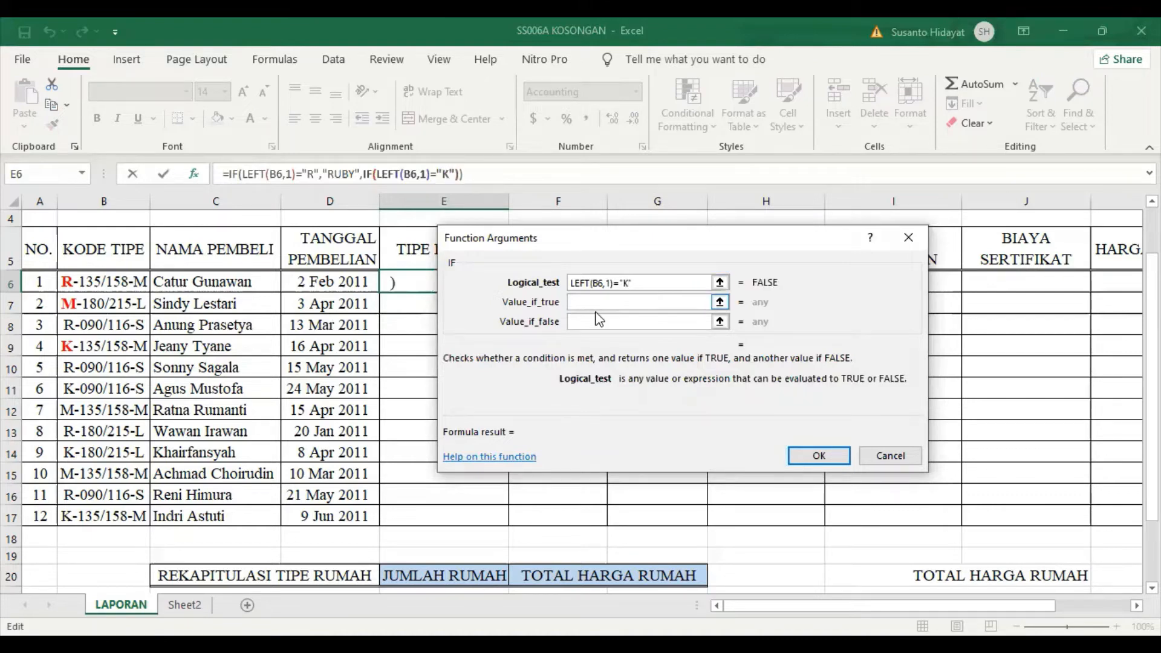
Set the second IF's true value to "KRISTAL" in capital letters.
click(622, 302)
text(")
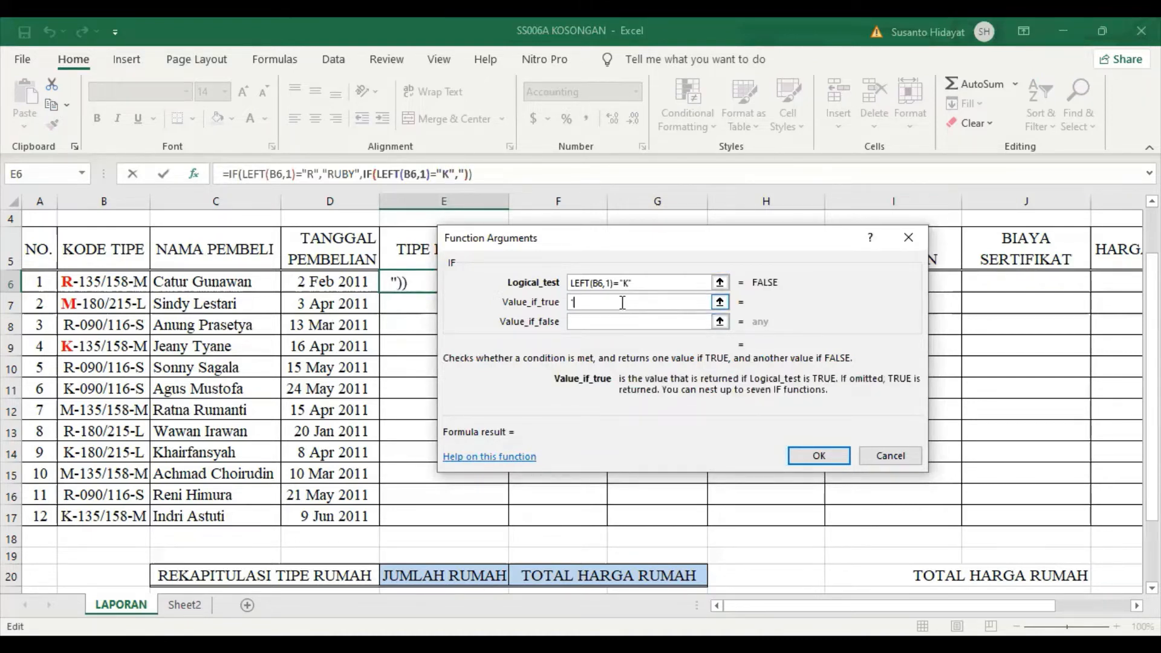
text(kRIS)
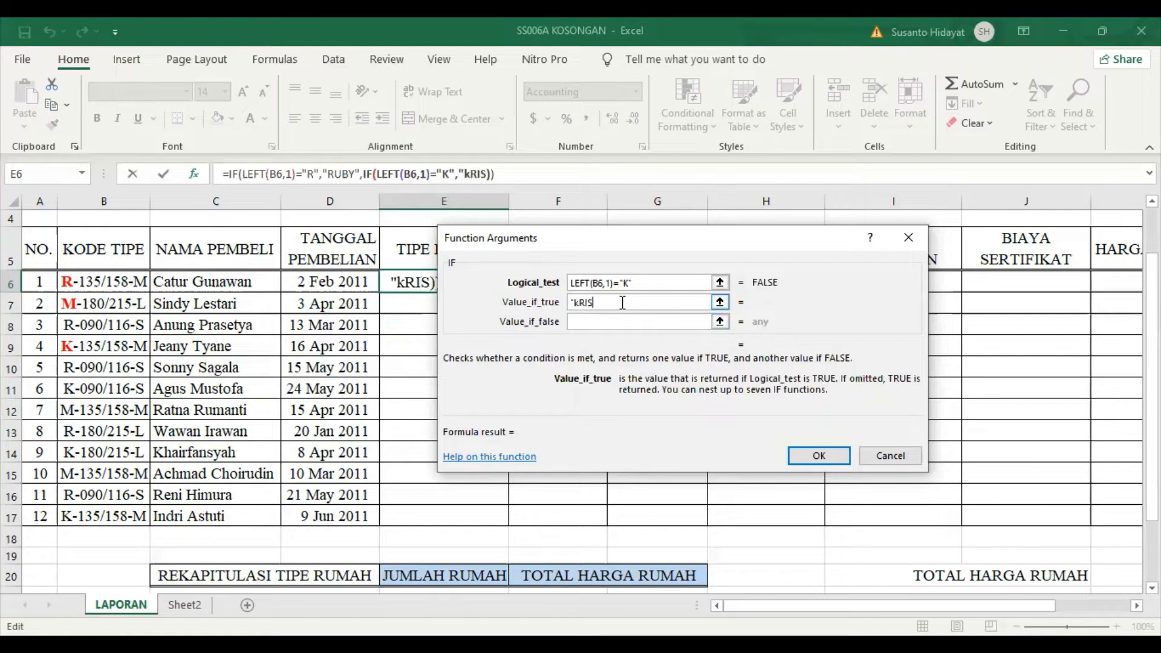
text(TAL")
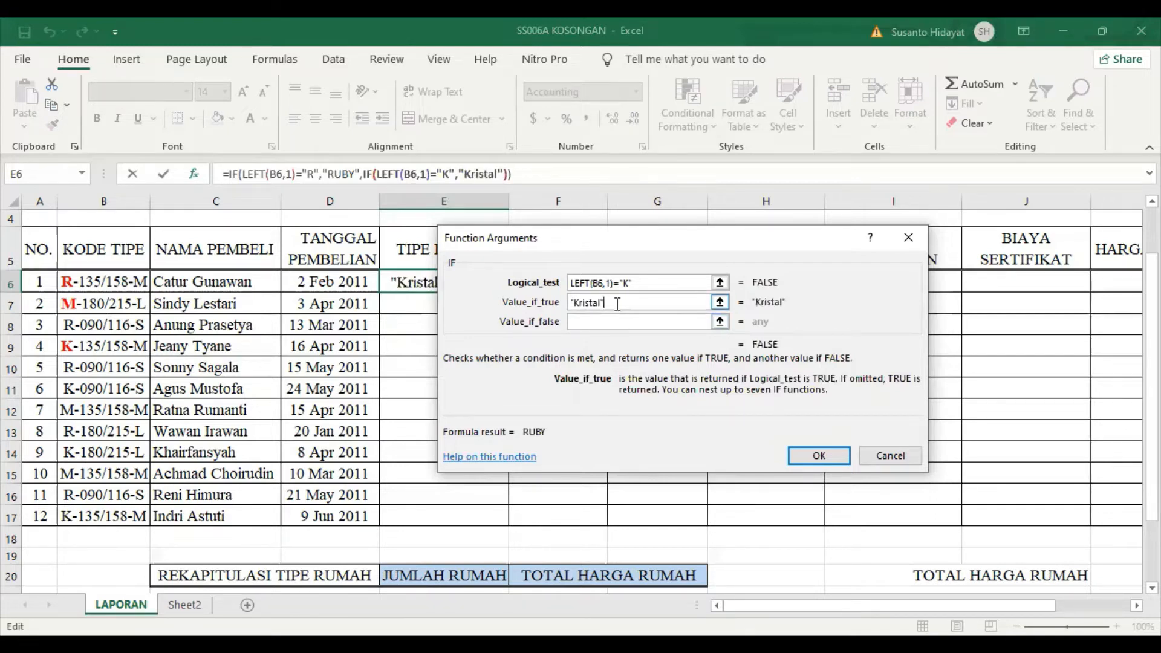
drag(617, 305, 568, 303)
key(Caps_Lock)
text("KRIS)
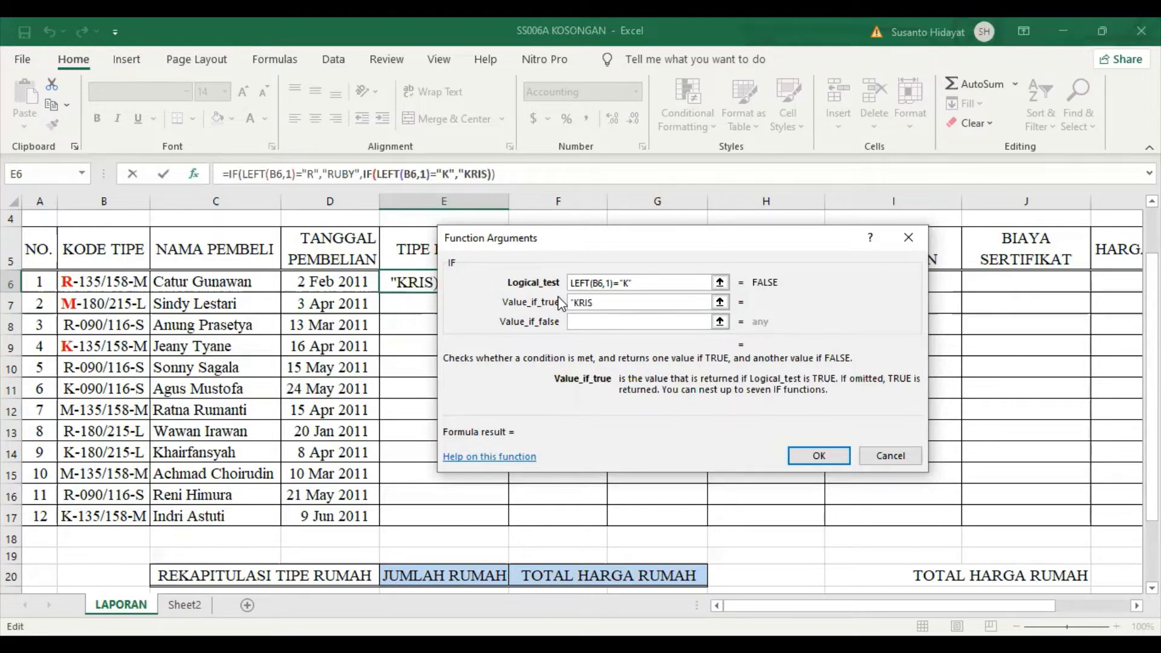
text(TAL")
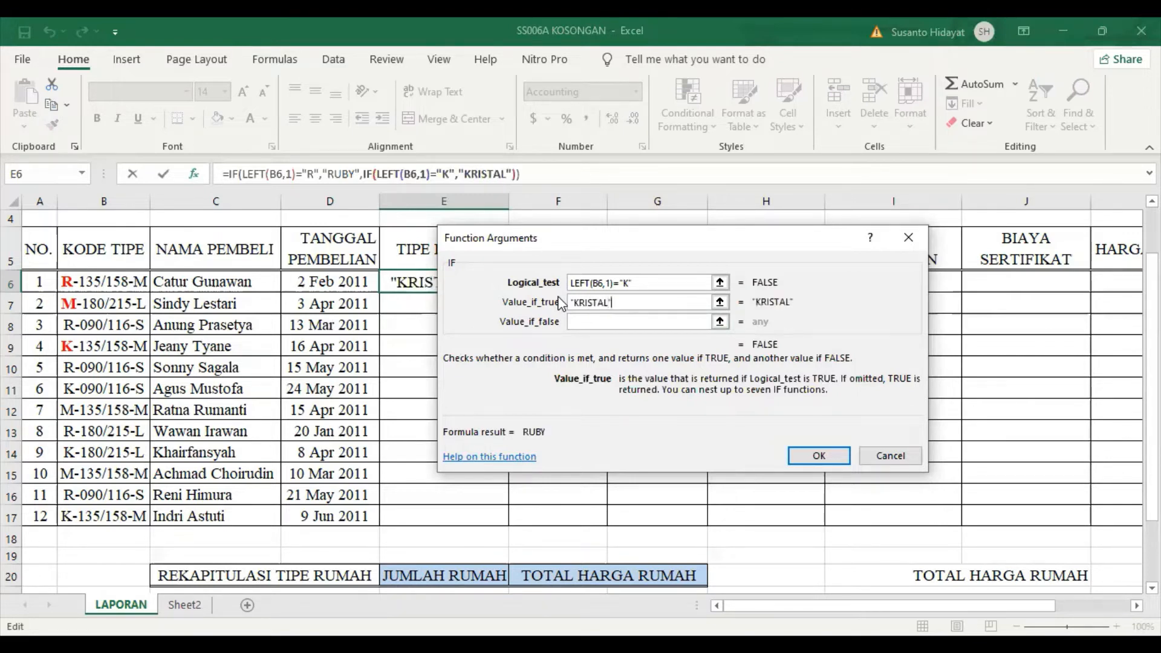
Set the second IF's false value to "MUTIARA" and fill the finished formula from E6 down to E17.
click(618, 321)
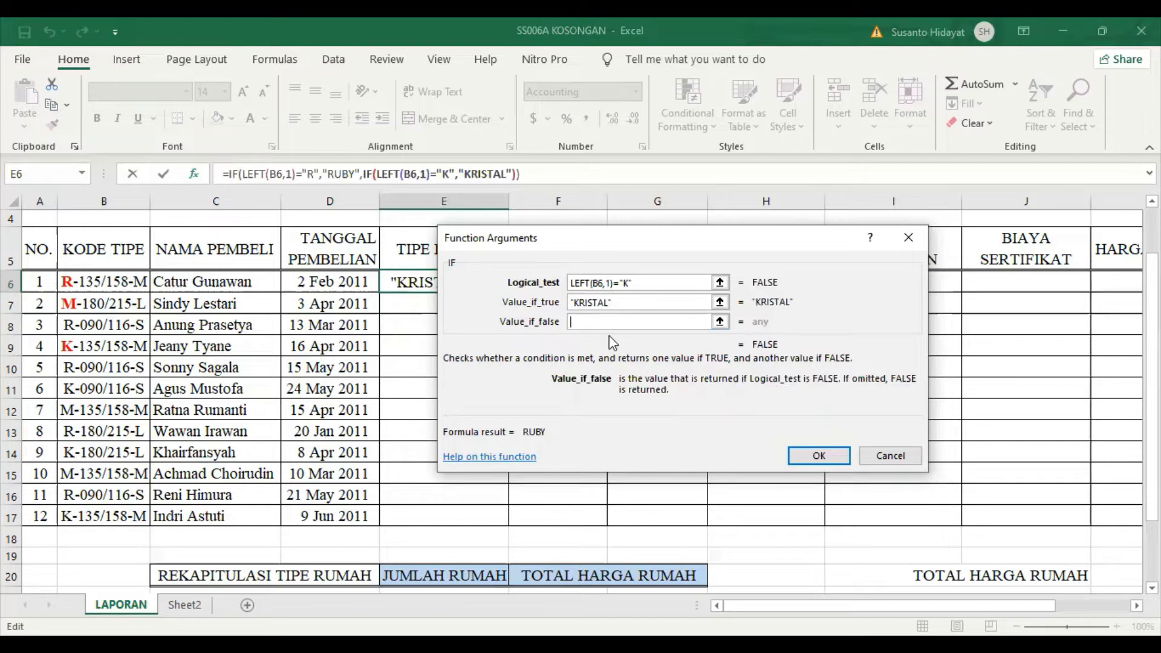
text("M)
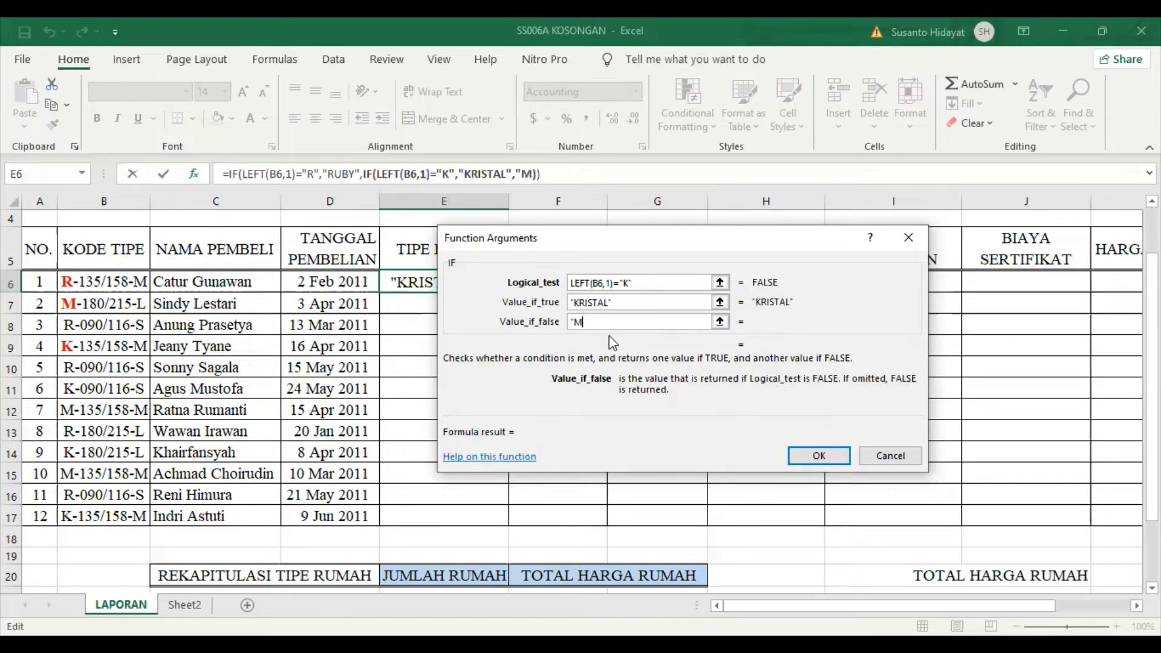
text(UTIARA")
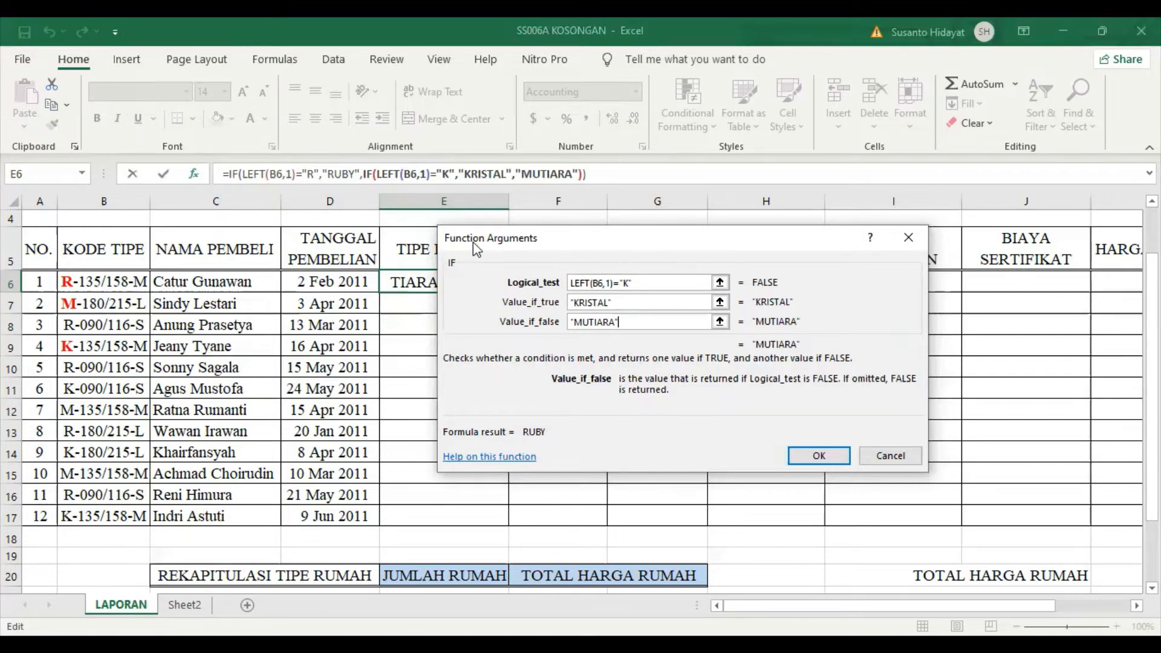
click(813, 459)
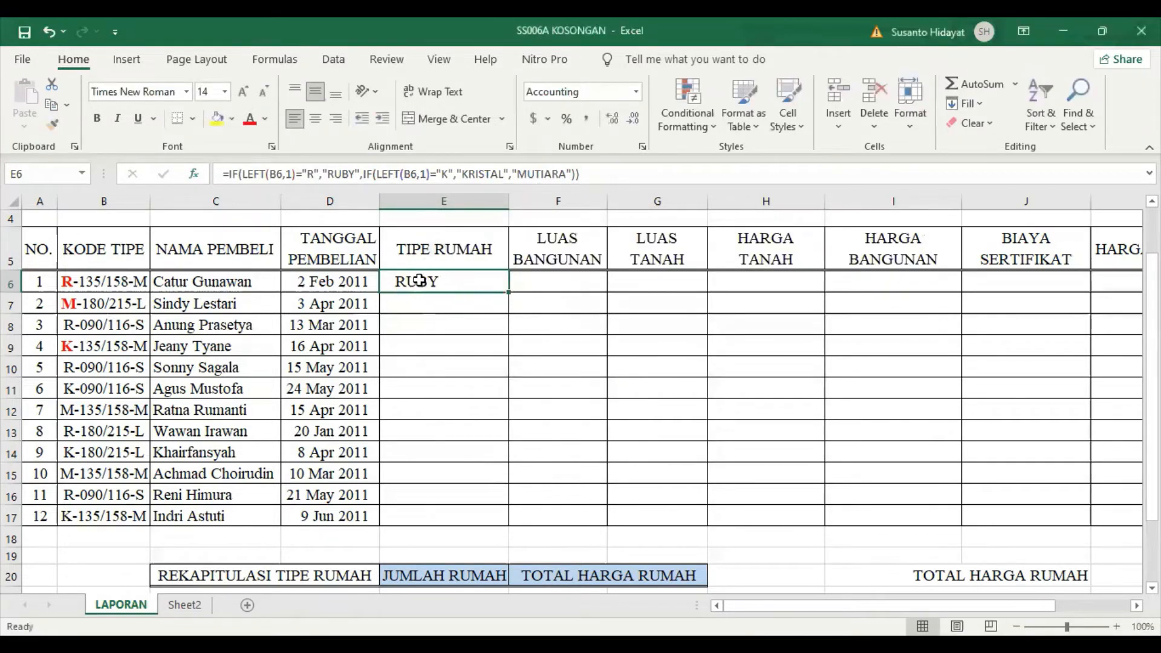
double_click(509, 292)
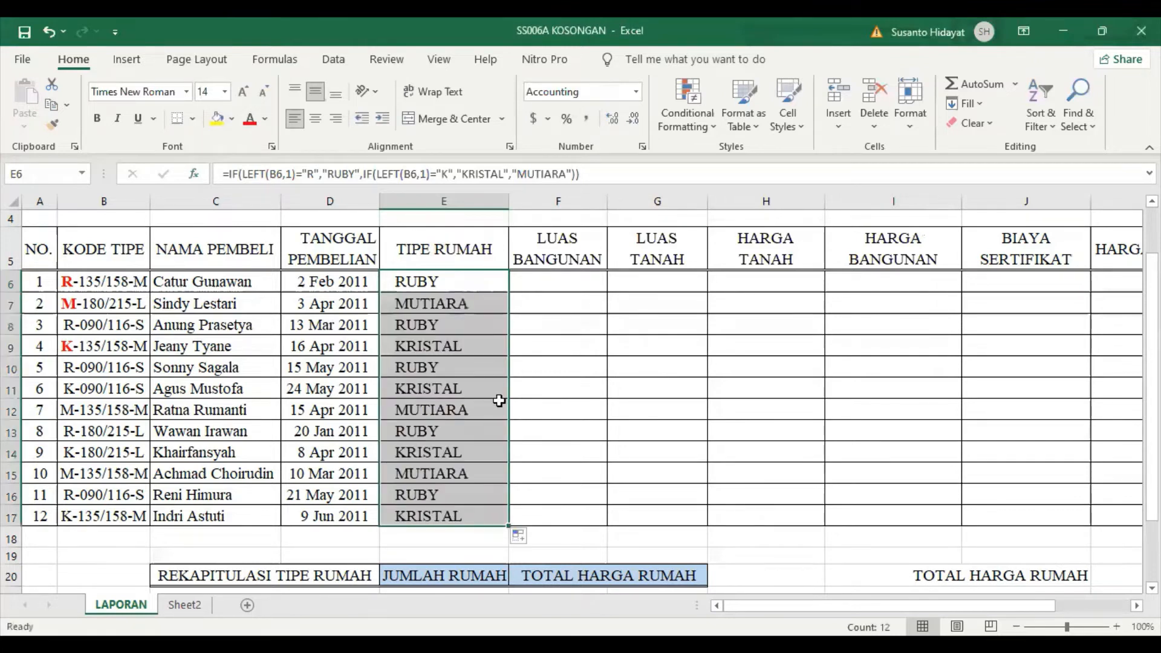
Format the digits 135 in the KODE TIPE code in B6 as bold light blue text.
click(542, 284)
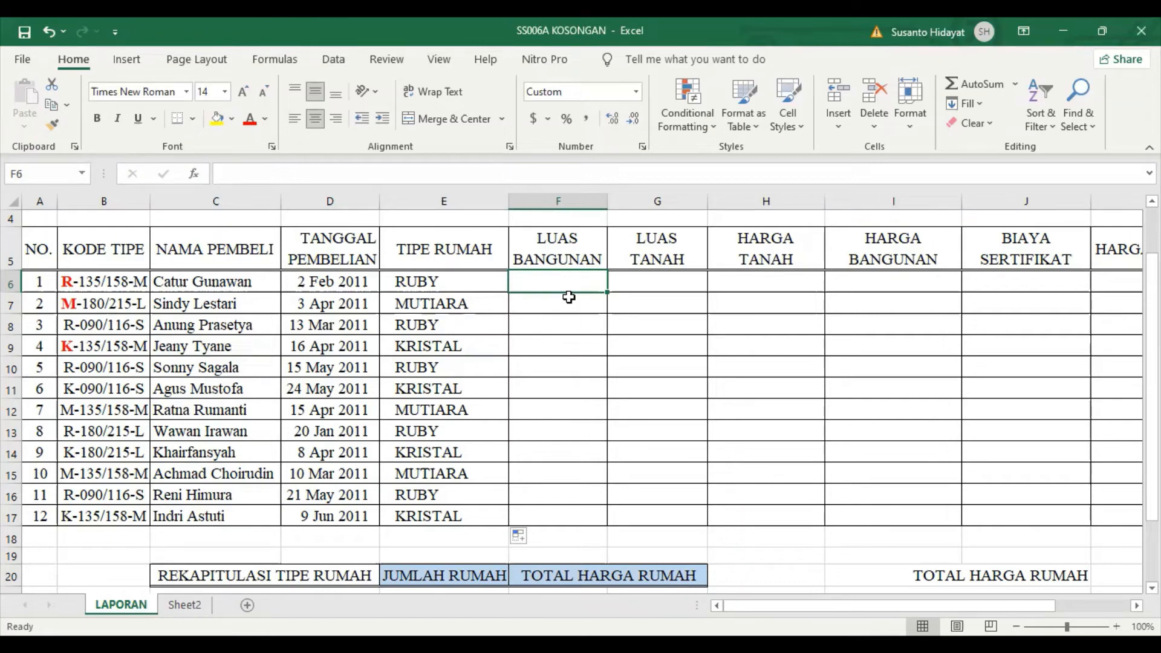
click(88, 283)
drag(234, 175, 252, 175)
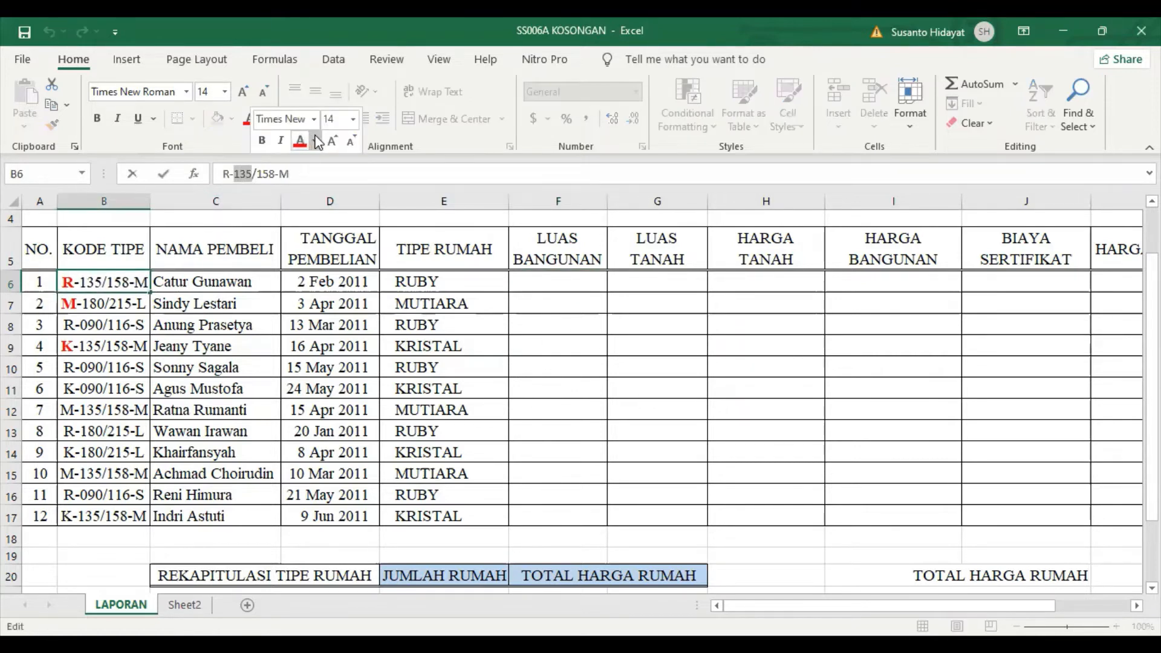
click(315, 140)
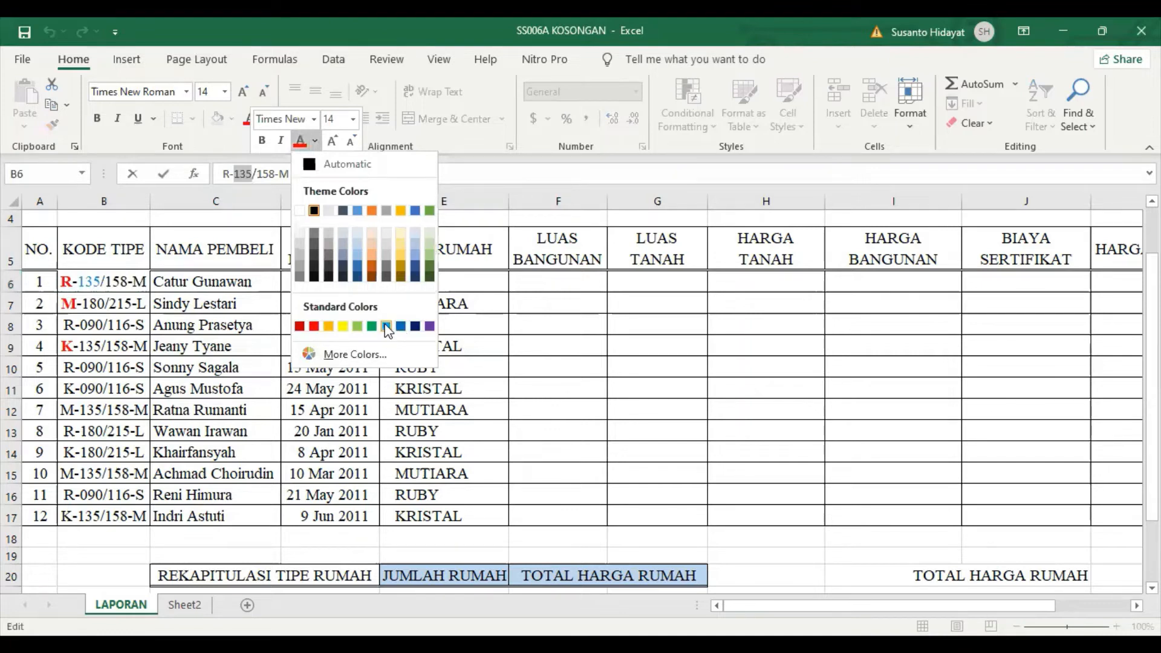
click(387, 327)
click(97, 119)
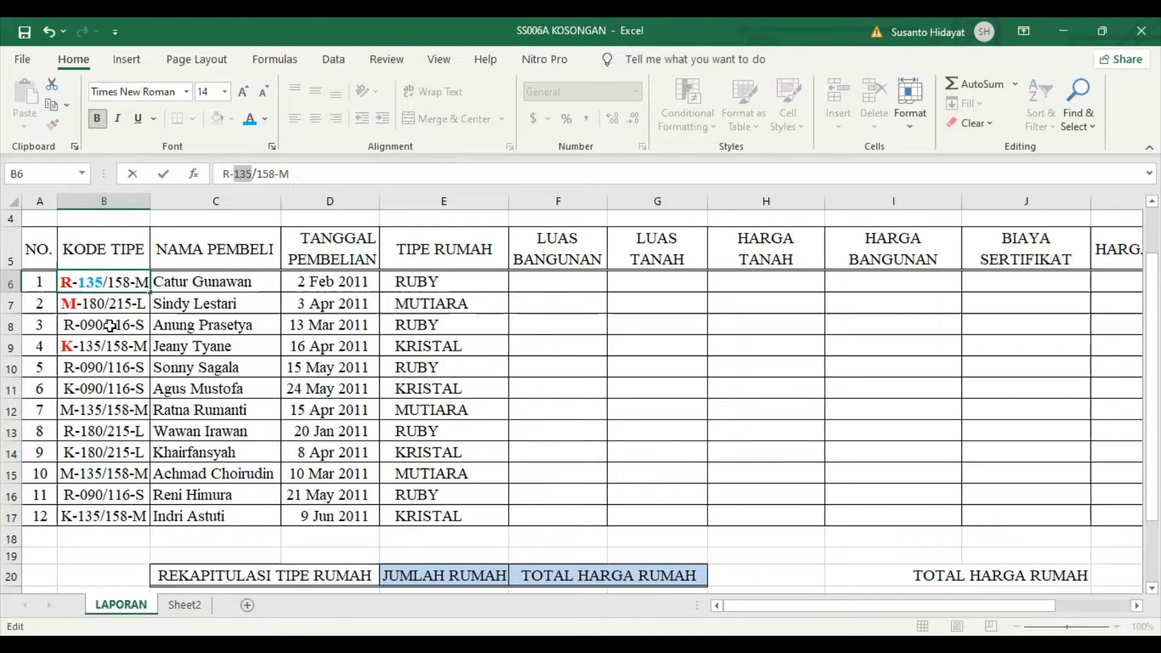
key(Return)
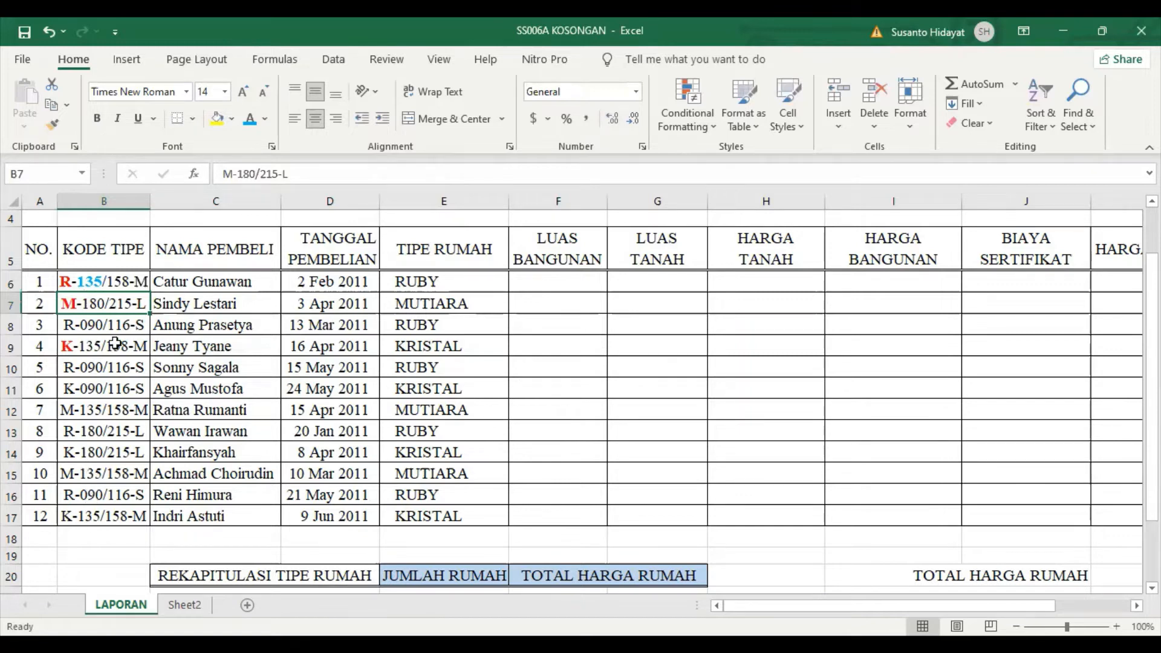
Start a VALUE function in LUAS BANGUNAN cell F6 and nest a MID function as its text argument.
click(533, 282)
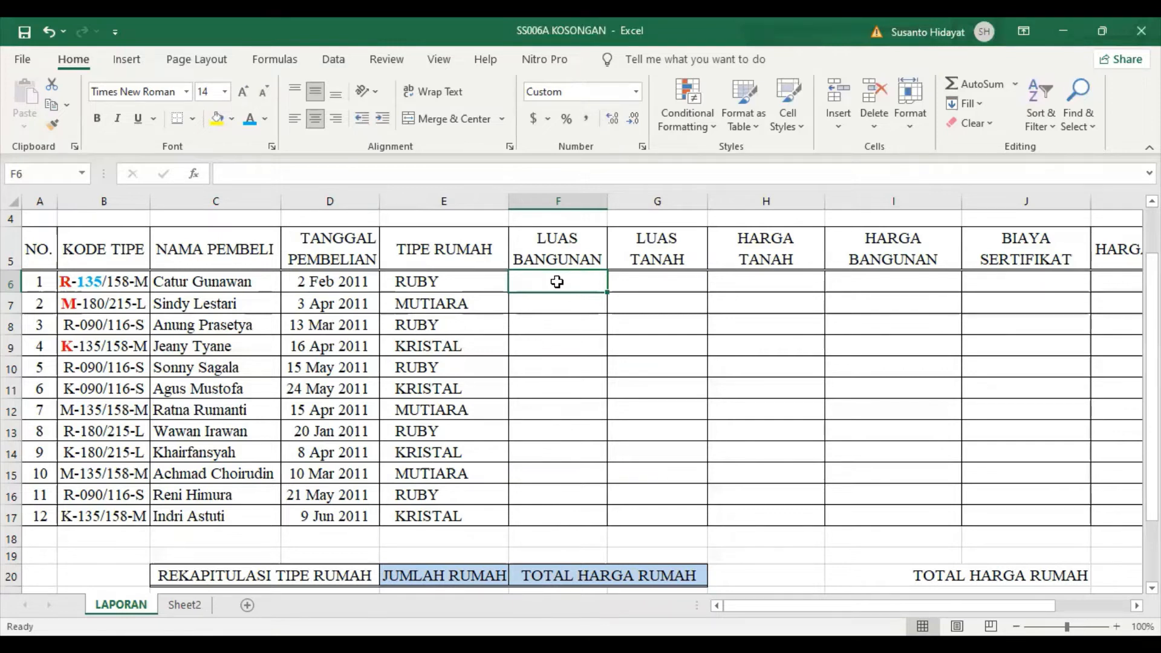
click(195, 177)
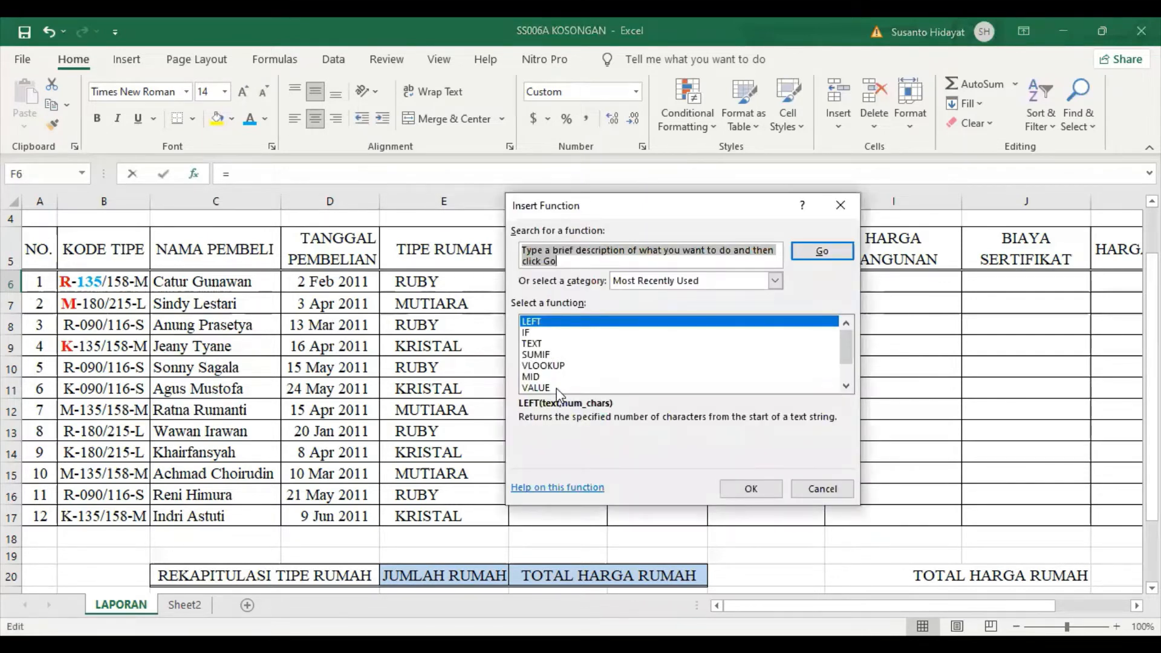
click(556, 389)
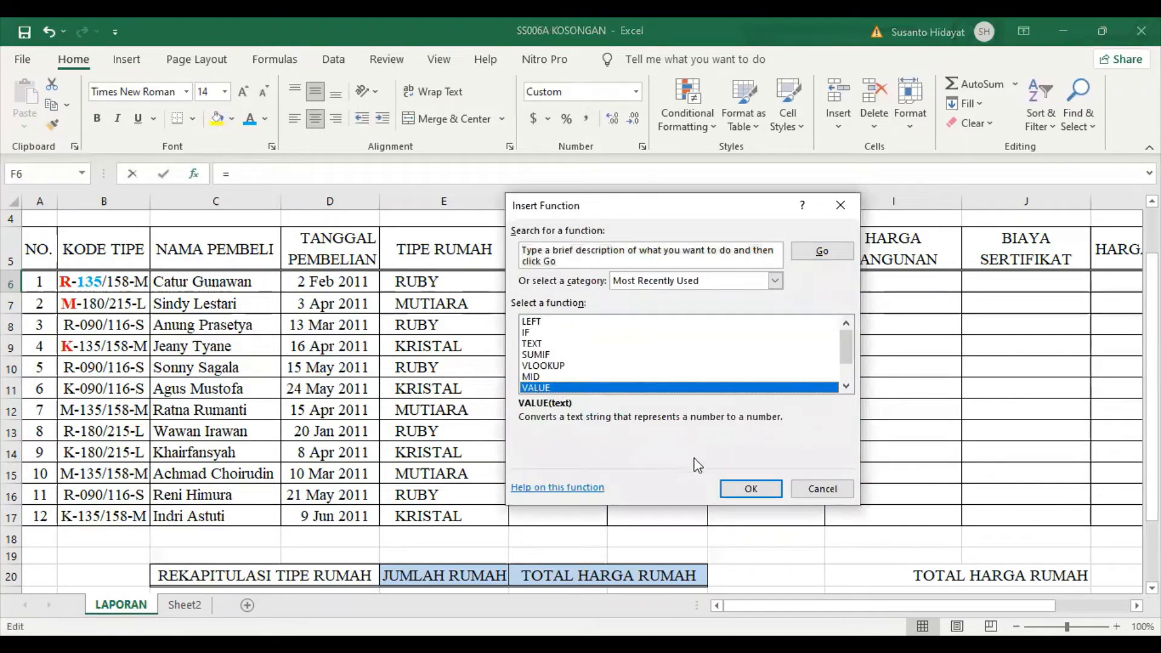
click(751, 489)
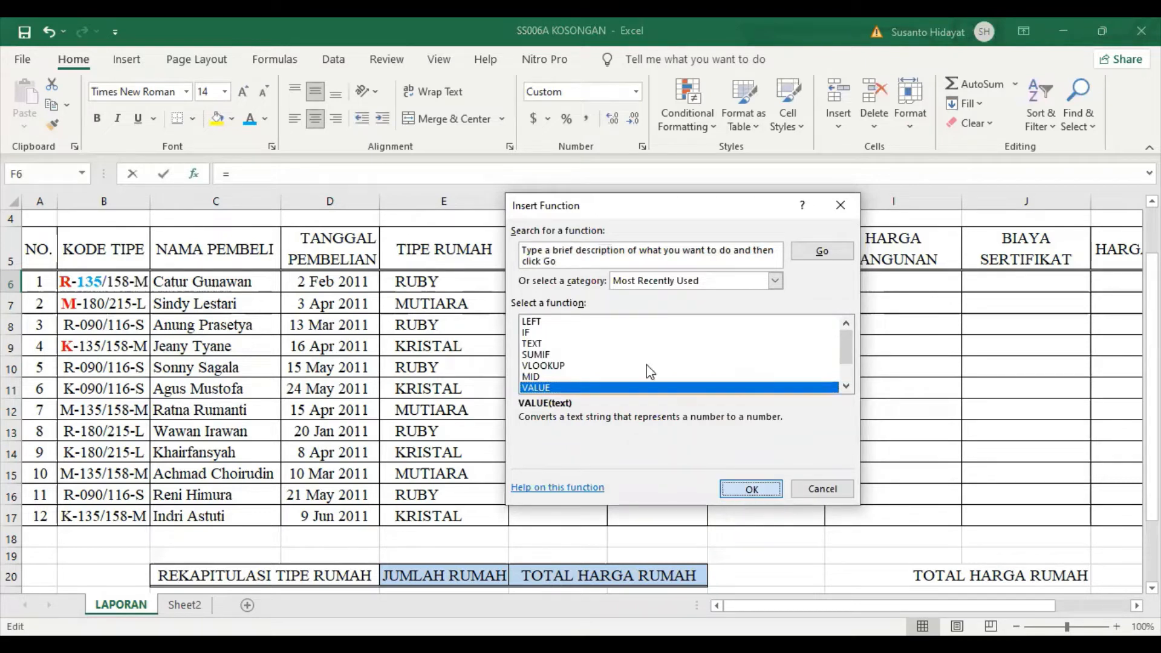
click(84, 173)
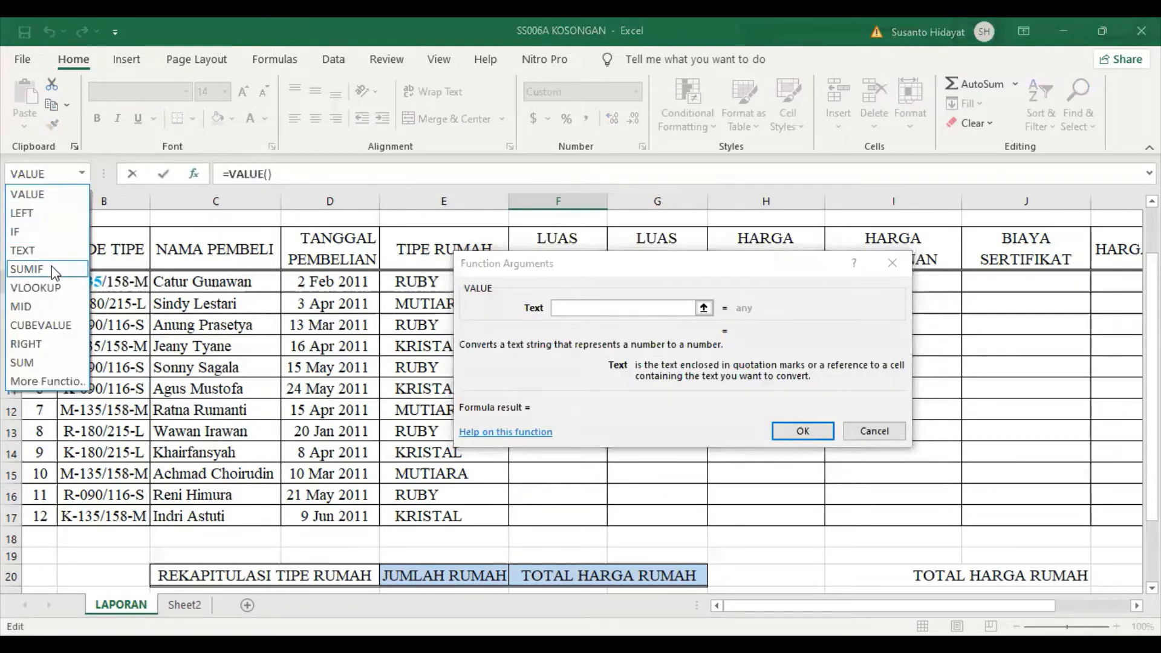
click(40, 306)
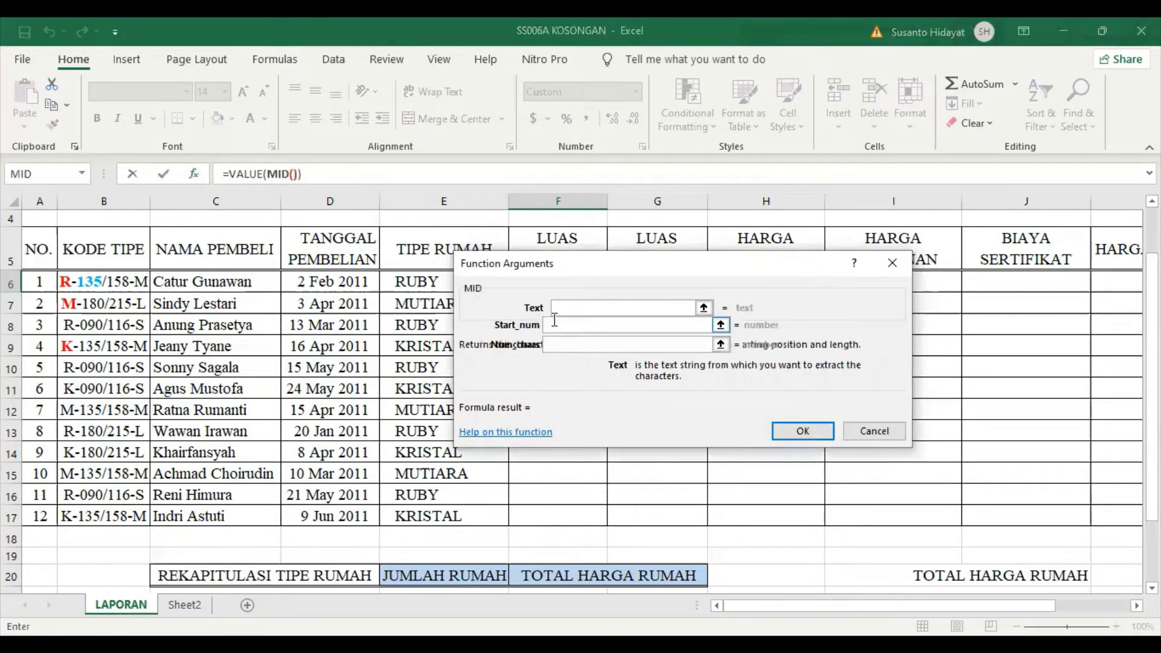
Set MID to take 3 characters from B6 starting at position 3, and fill the formula from F6 down to F17.
click(124, 281)
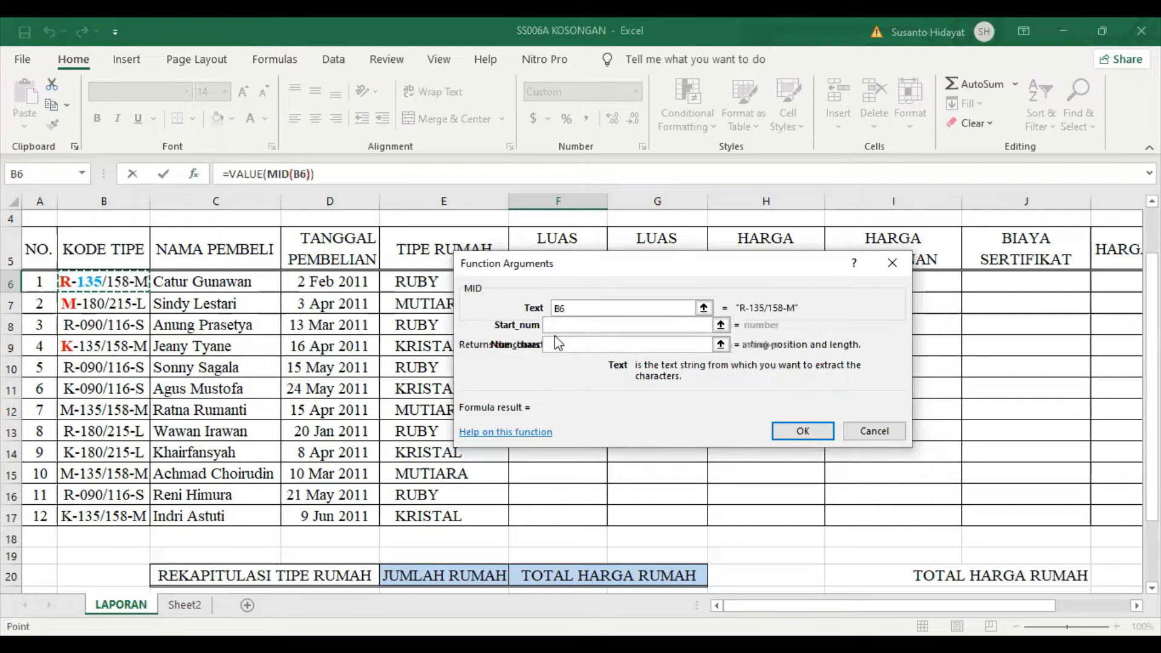
click(570, 327)
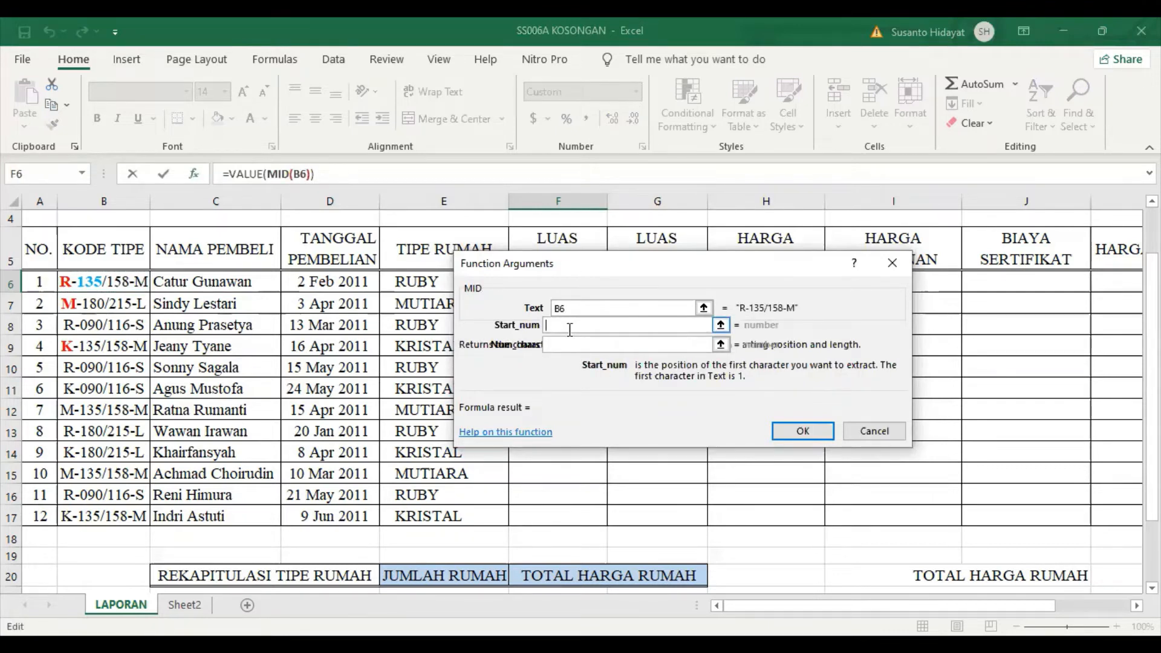
text(3)
click(569, 345)
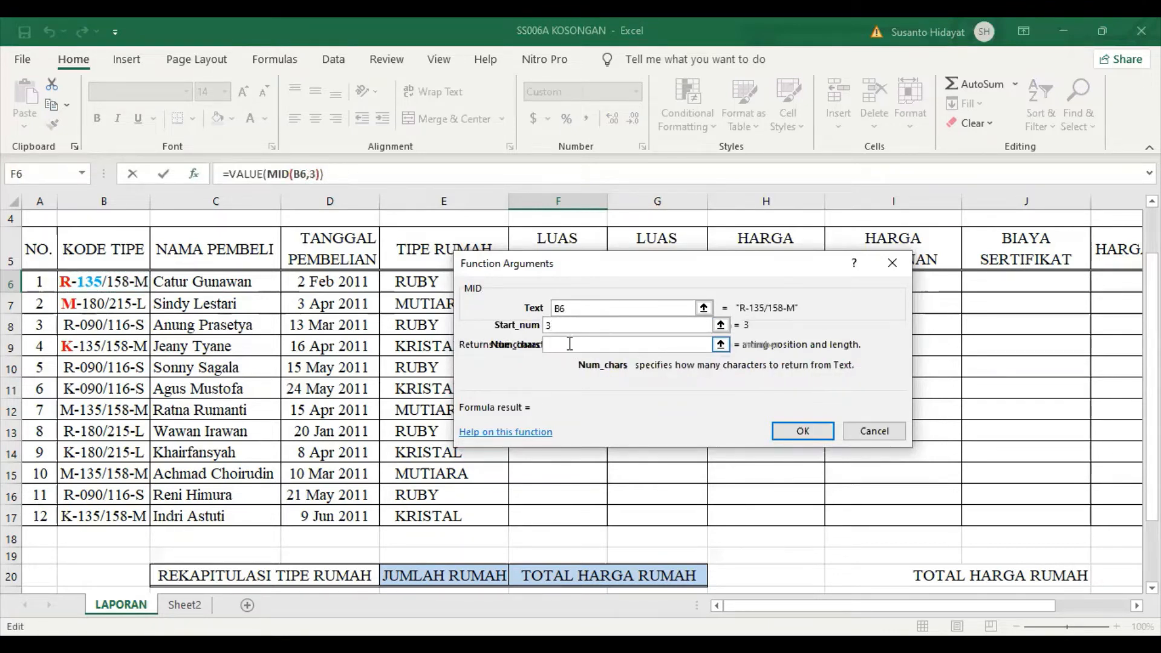
text(3)
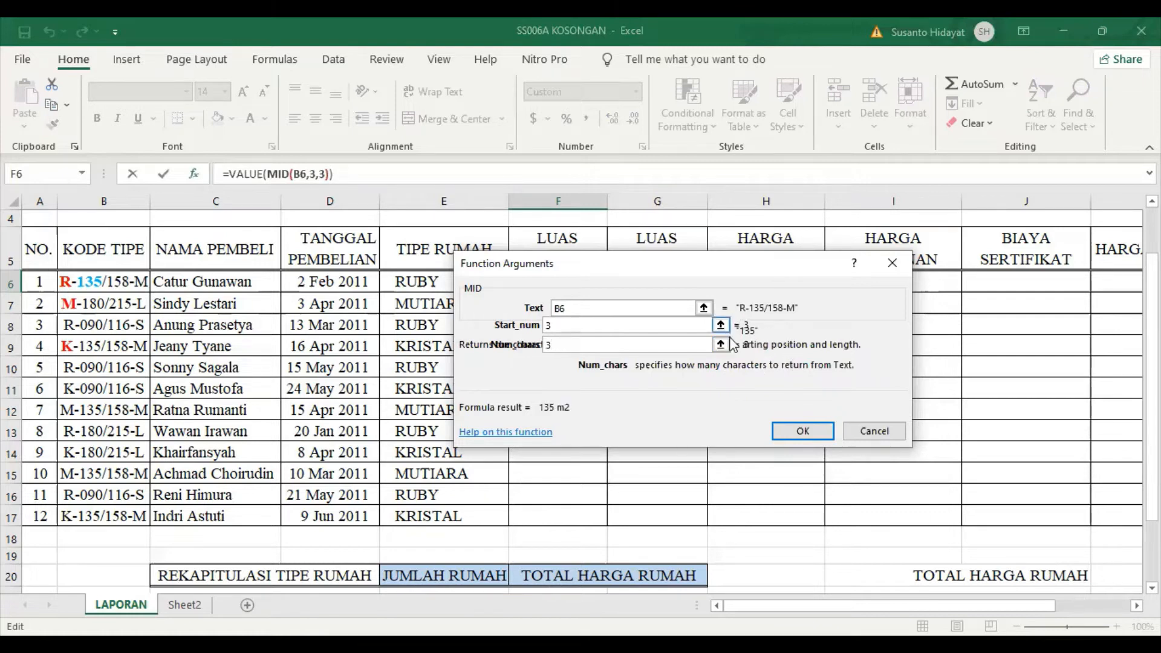
click(797, 433)
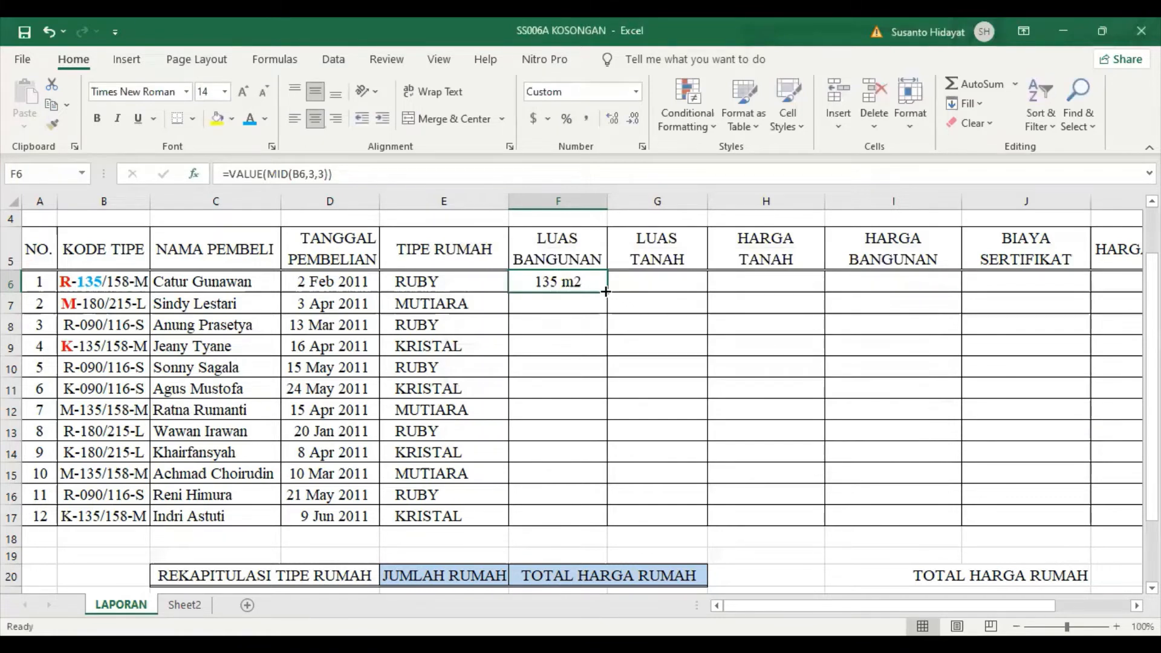
double_click(605, 292)
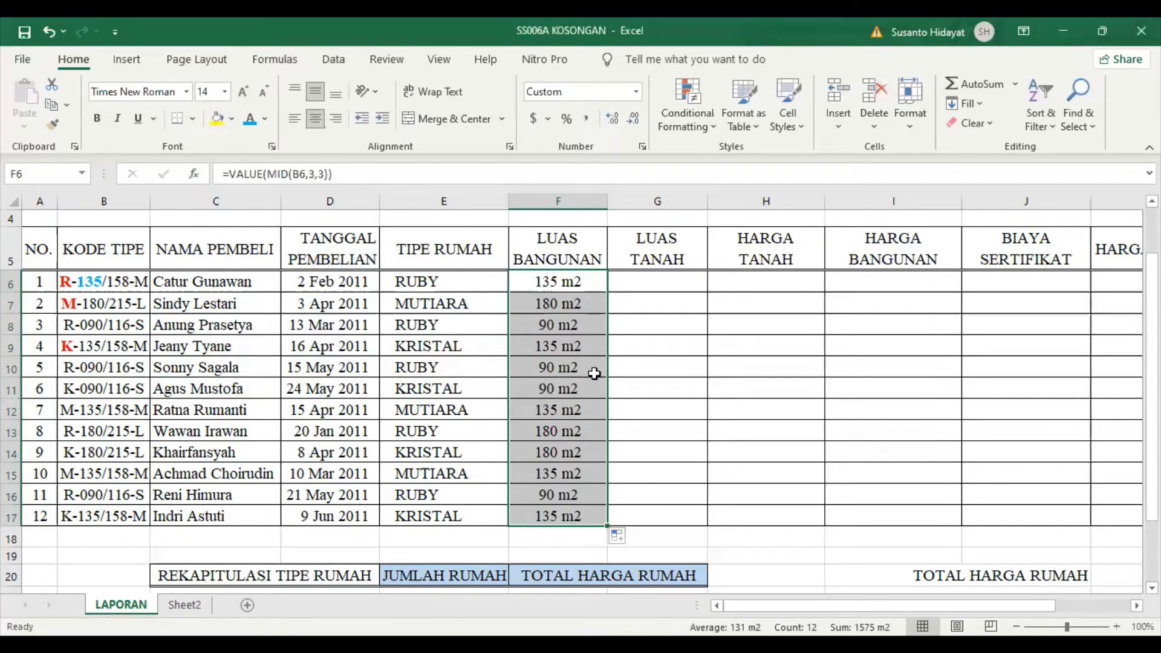
Format the digits 158 in the KODE TIPE code in B6 as bold dark brown text.
click(657, 282)
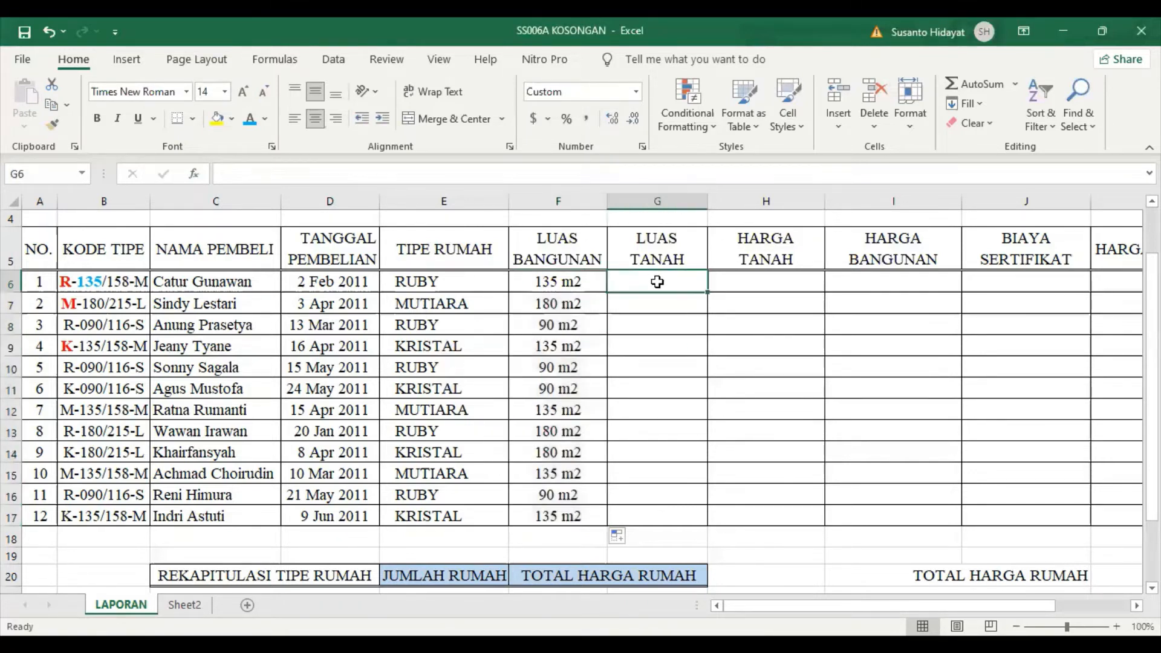
click(118, 282)
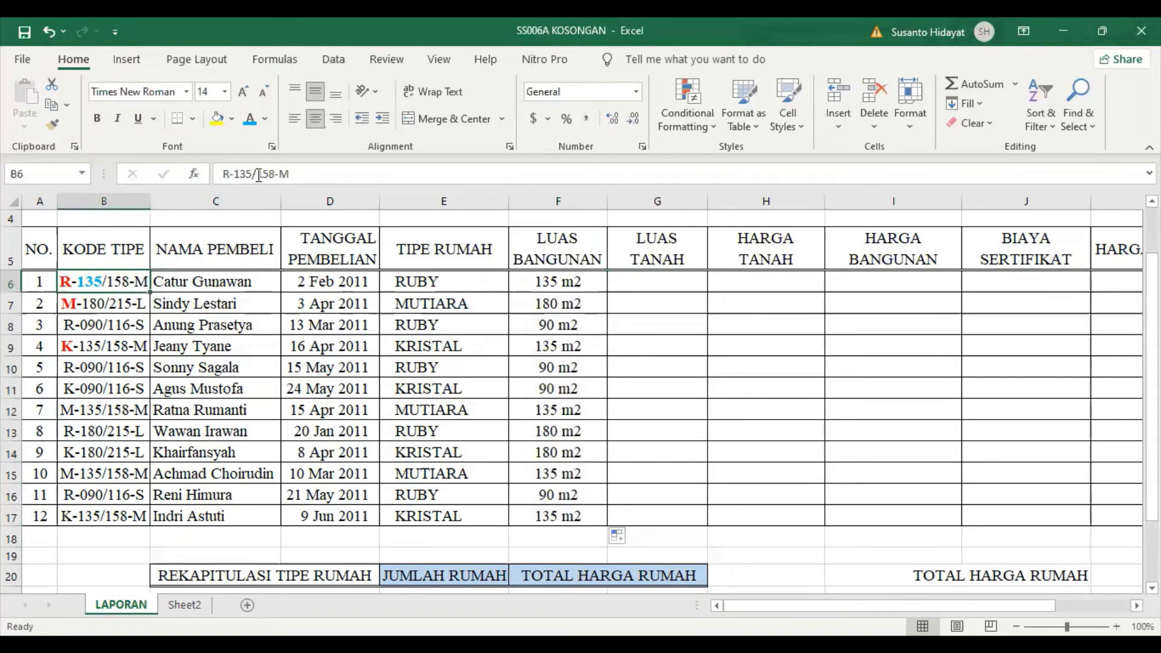
drag(256, 174, 281, 177)
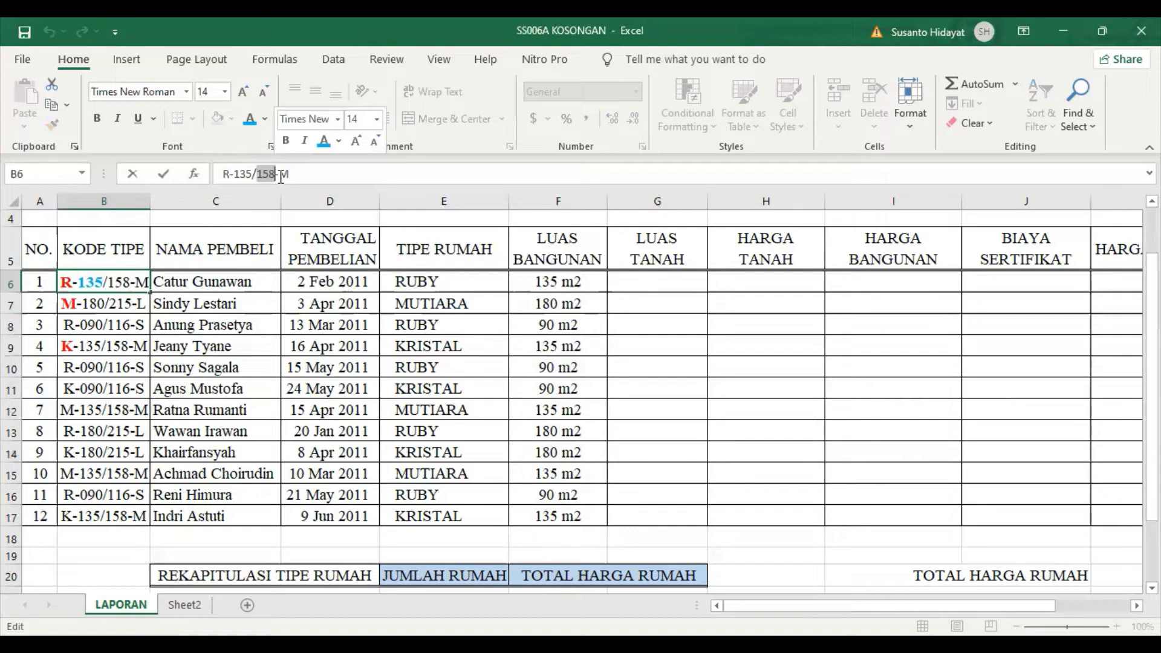
click(339, 140)
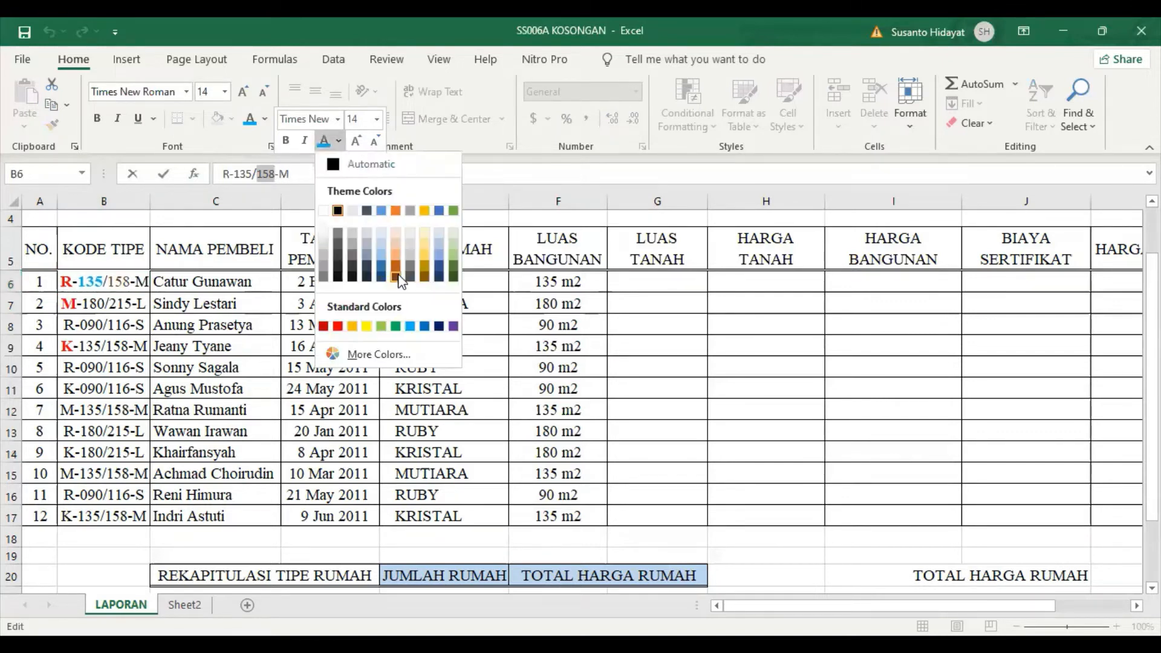
click(396, 277)
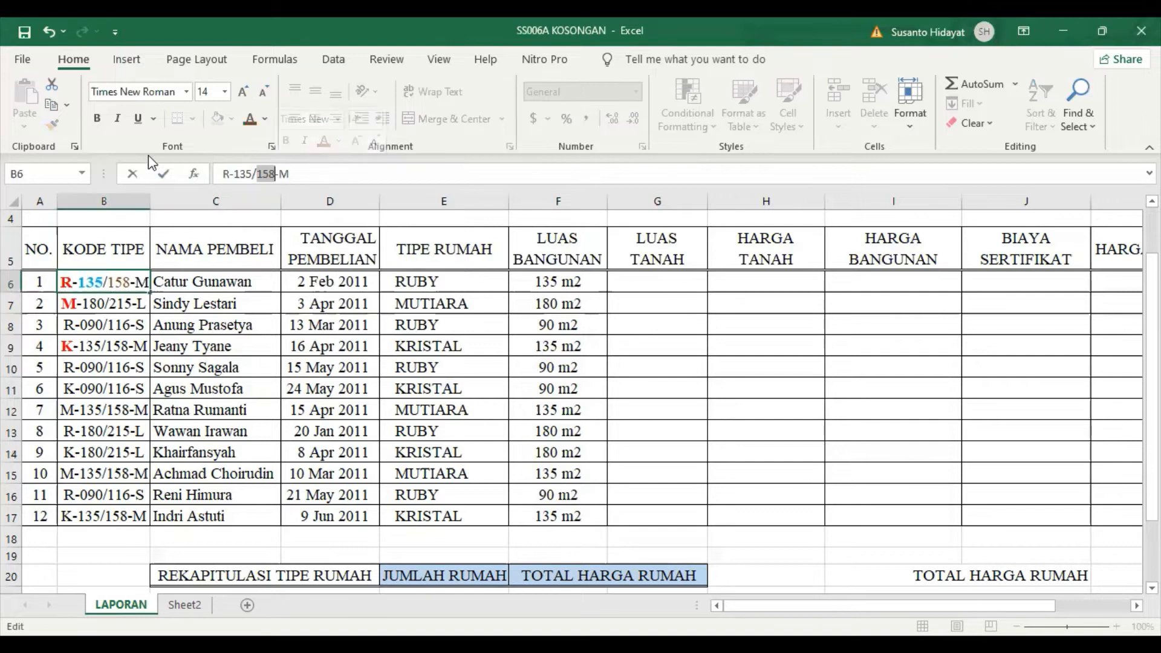
Start a VALUE function in LUAS TANAH cell G6 with a MID function nested as its text argument.
click(633, 285)
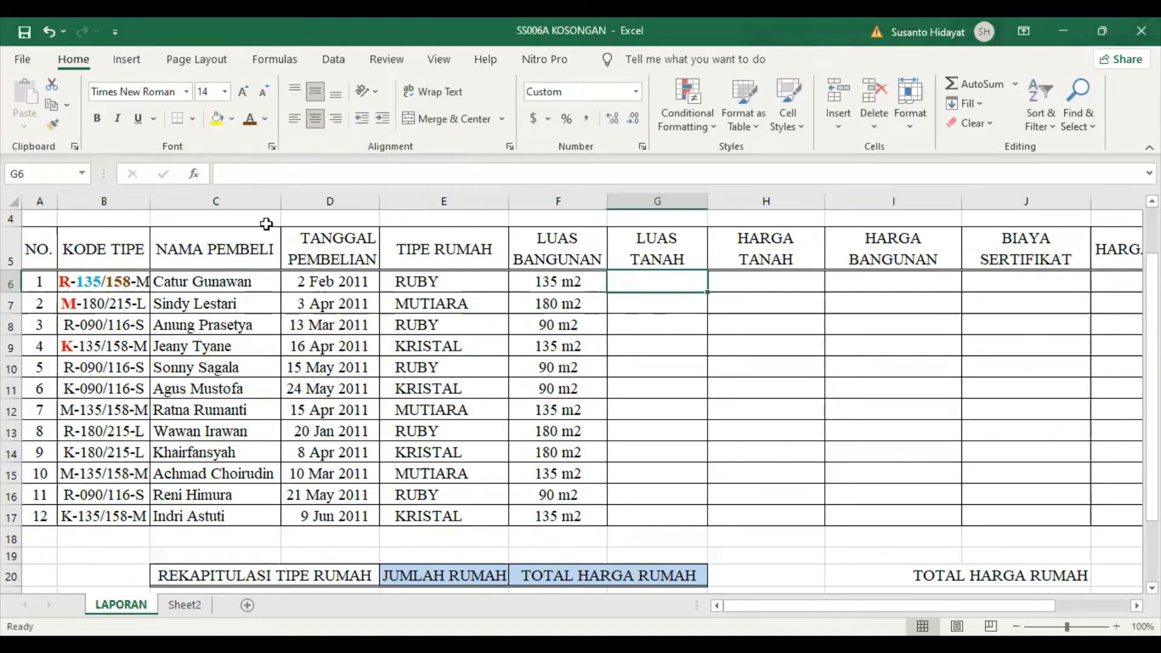
click(194, 174)
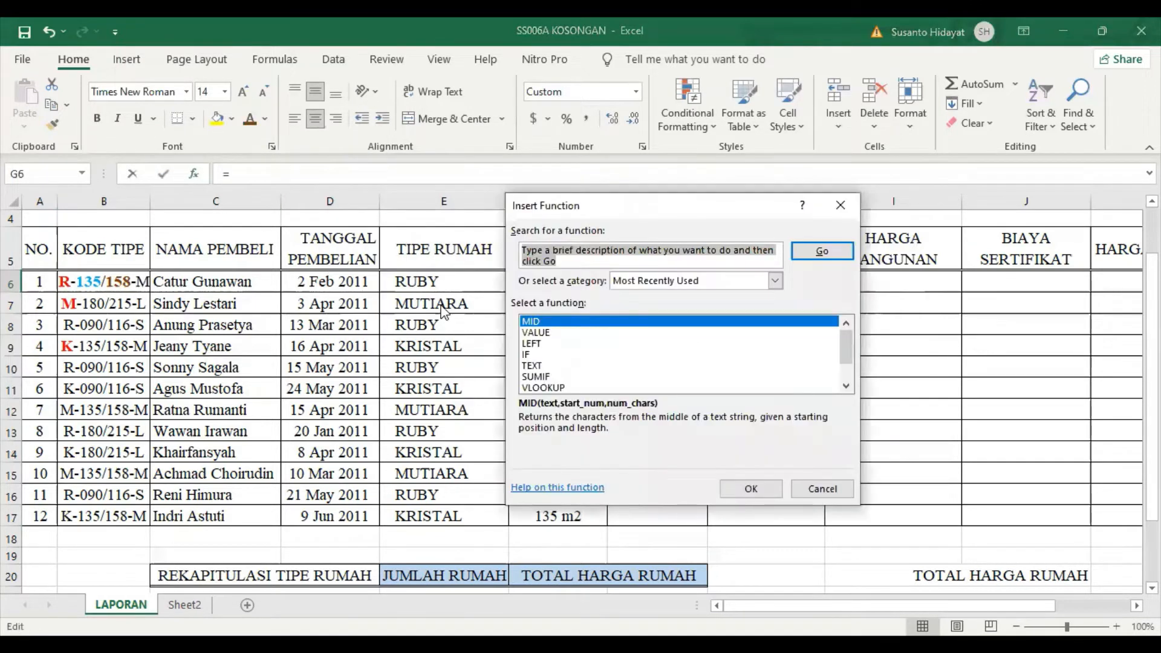
click(548, 333)
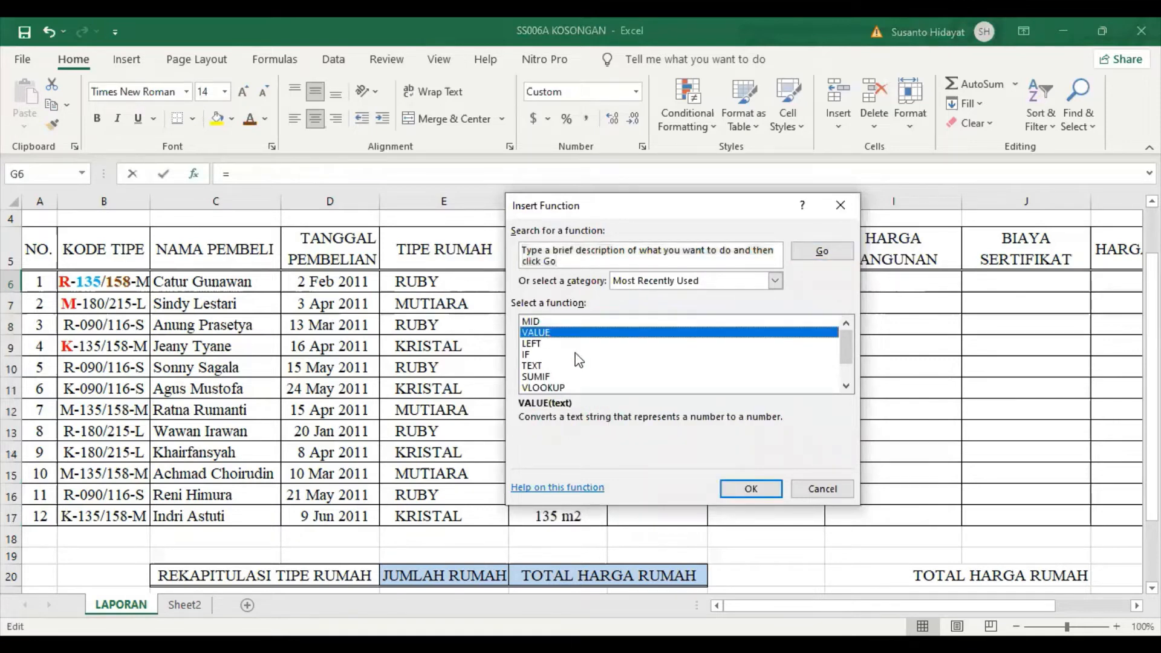
click(750, 486)
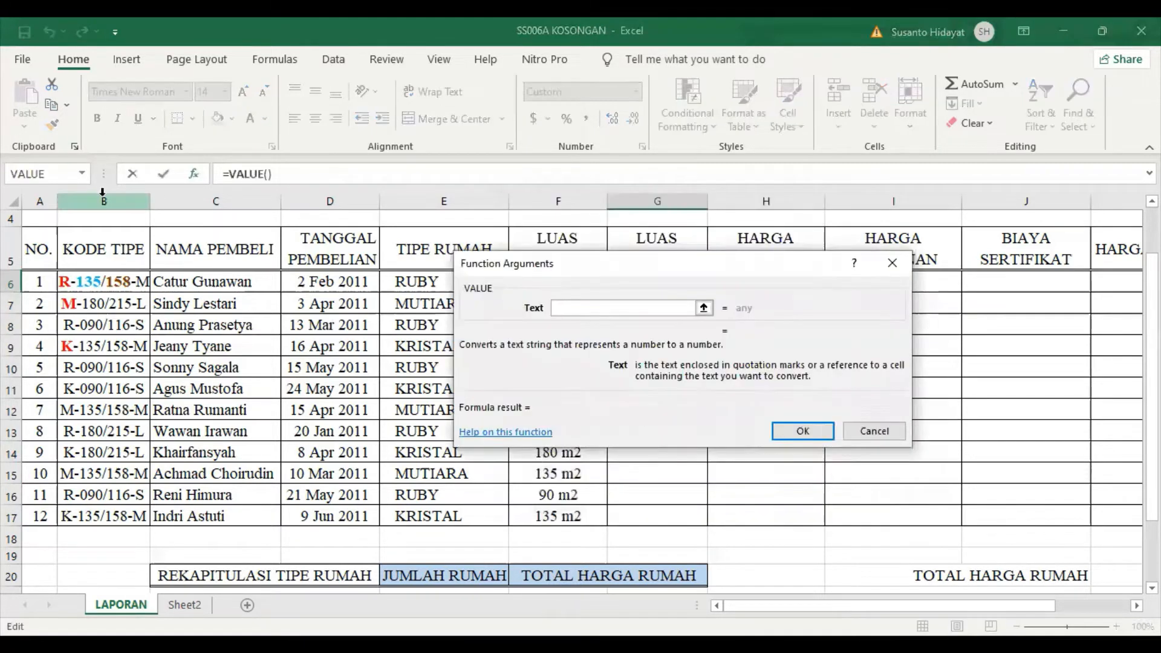
click(83, 174)
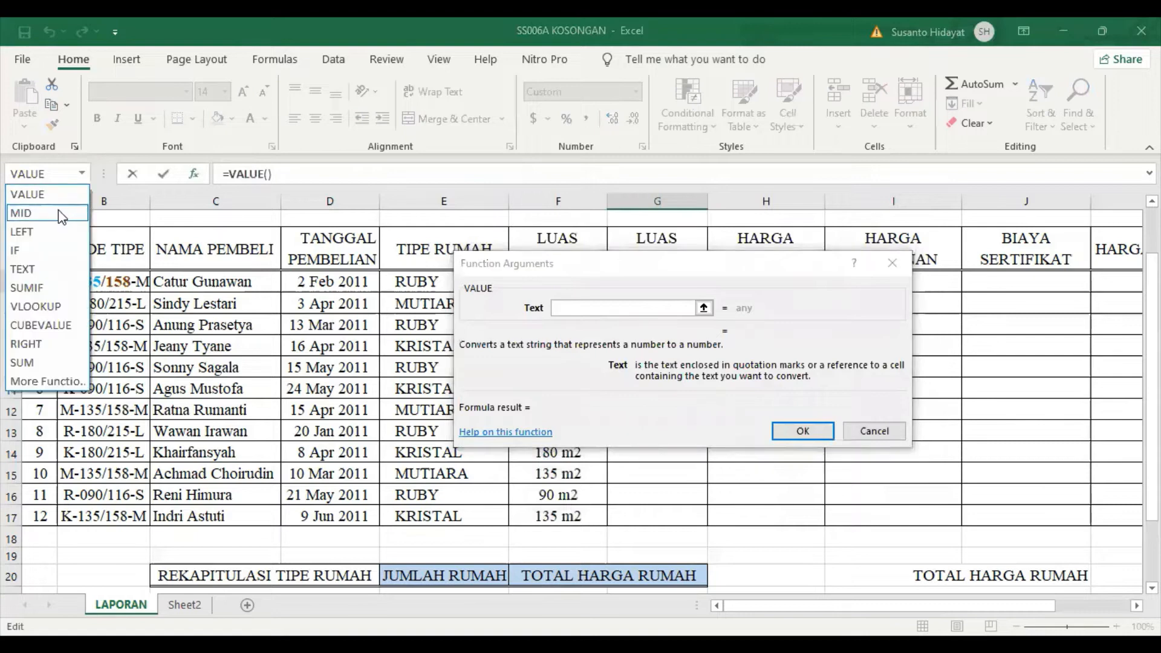
click(30, 211)
Set MID to take 3 characters from B6 starting at position 7, and fill the formula from G6 down to G17.
click(147, 279)
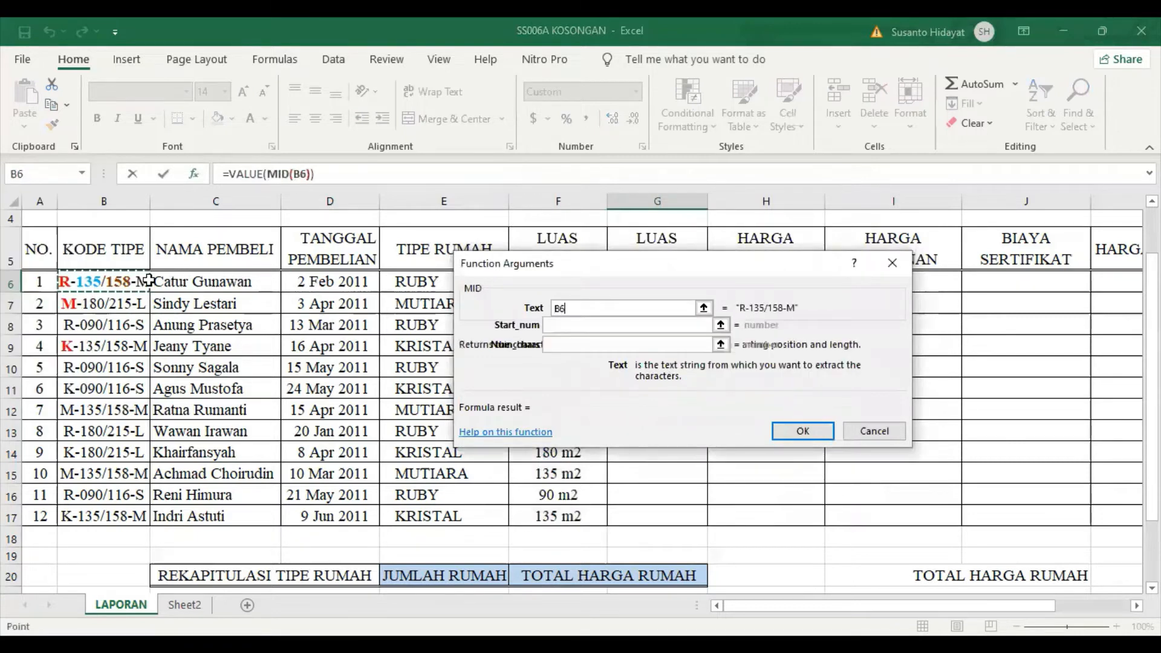
click(624, 326)
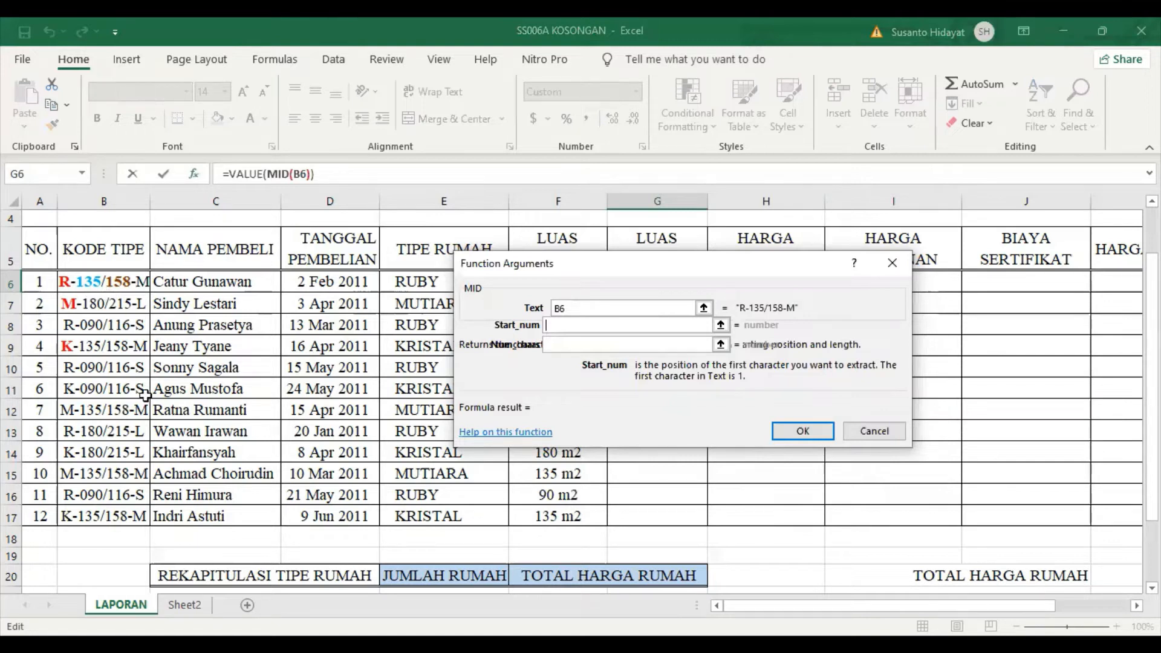
text(7)
click(578, 346)
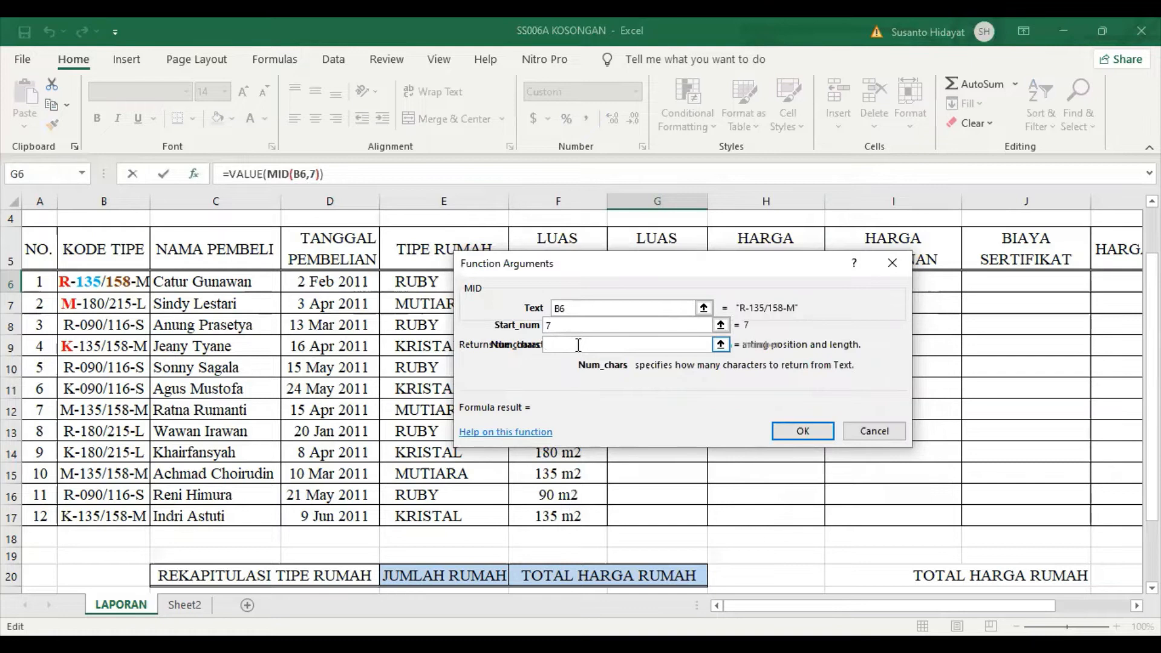
text(3)
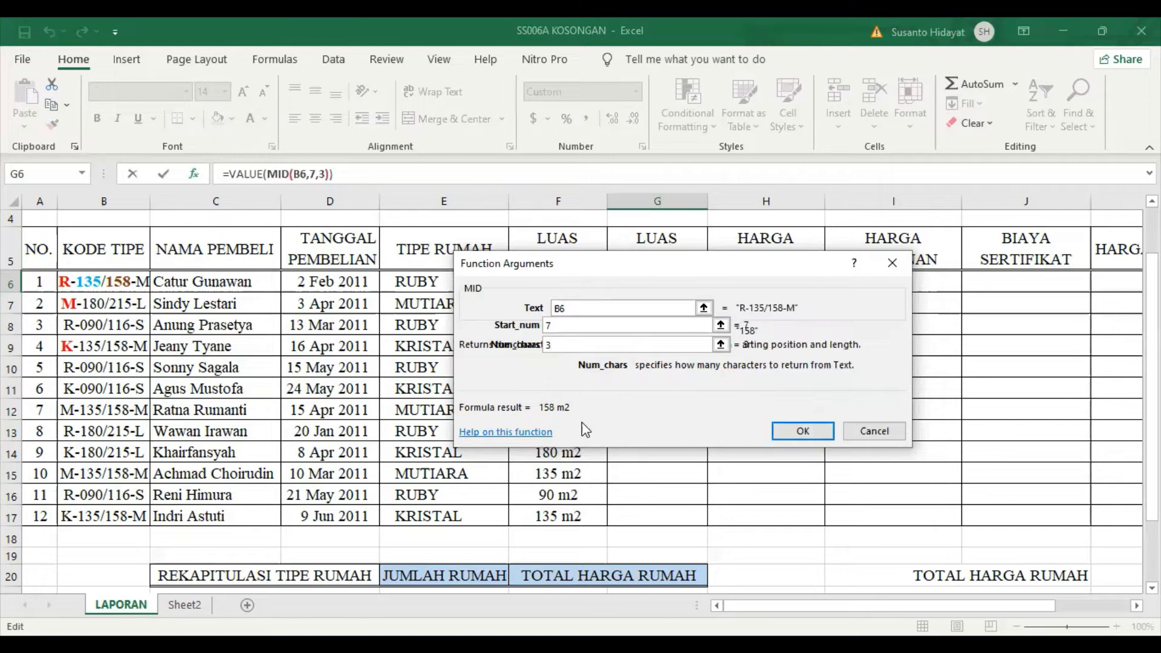
click(797, 431)
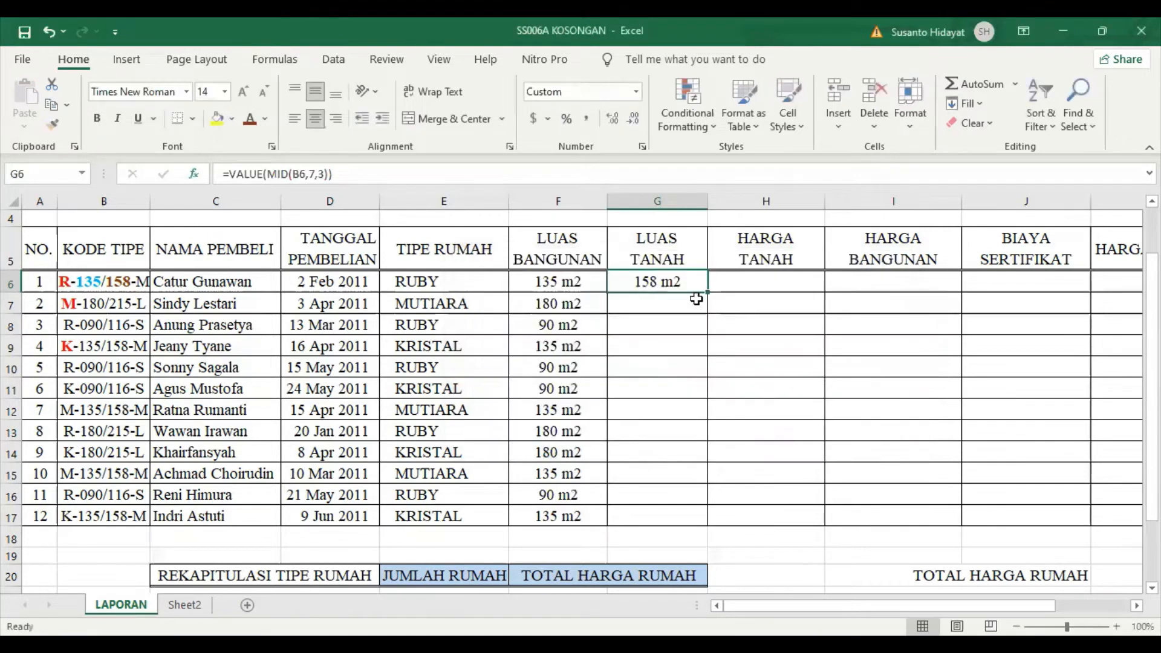
double_click(708, 295)
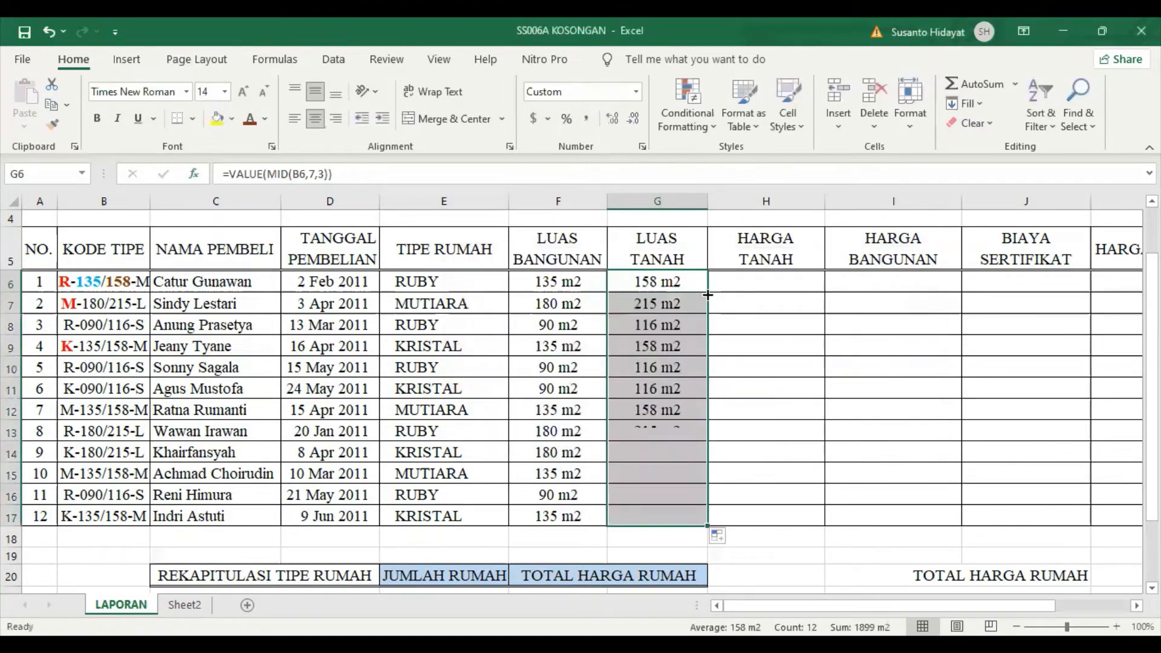
click(758, 283)
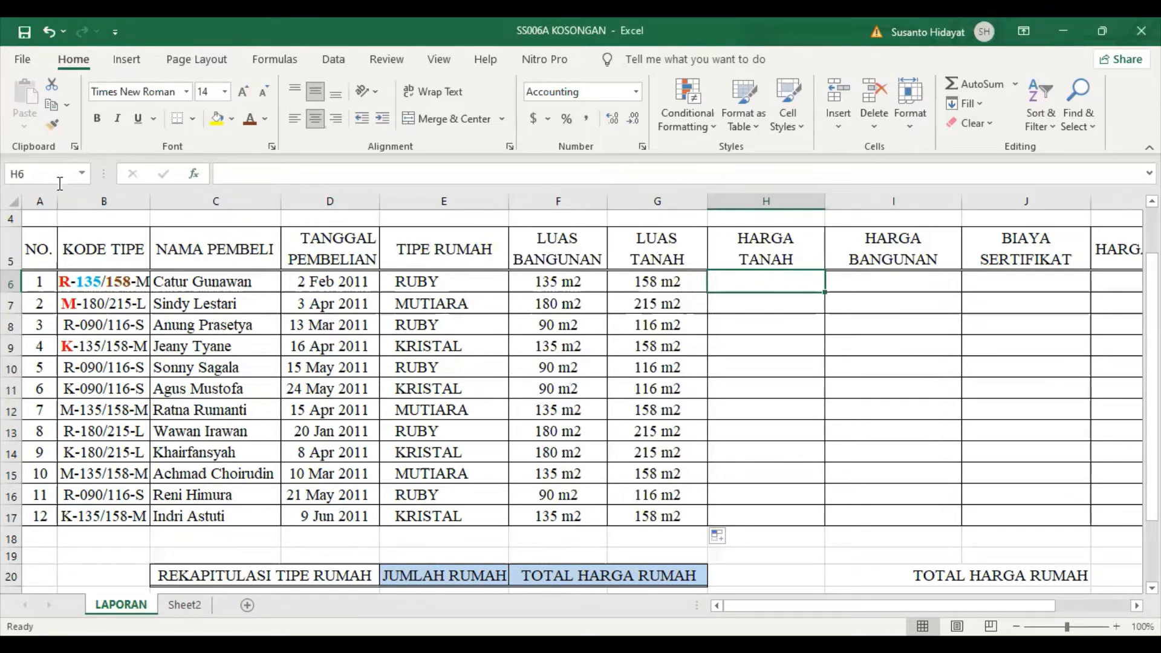
click(82, 173)
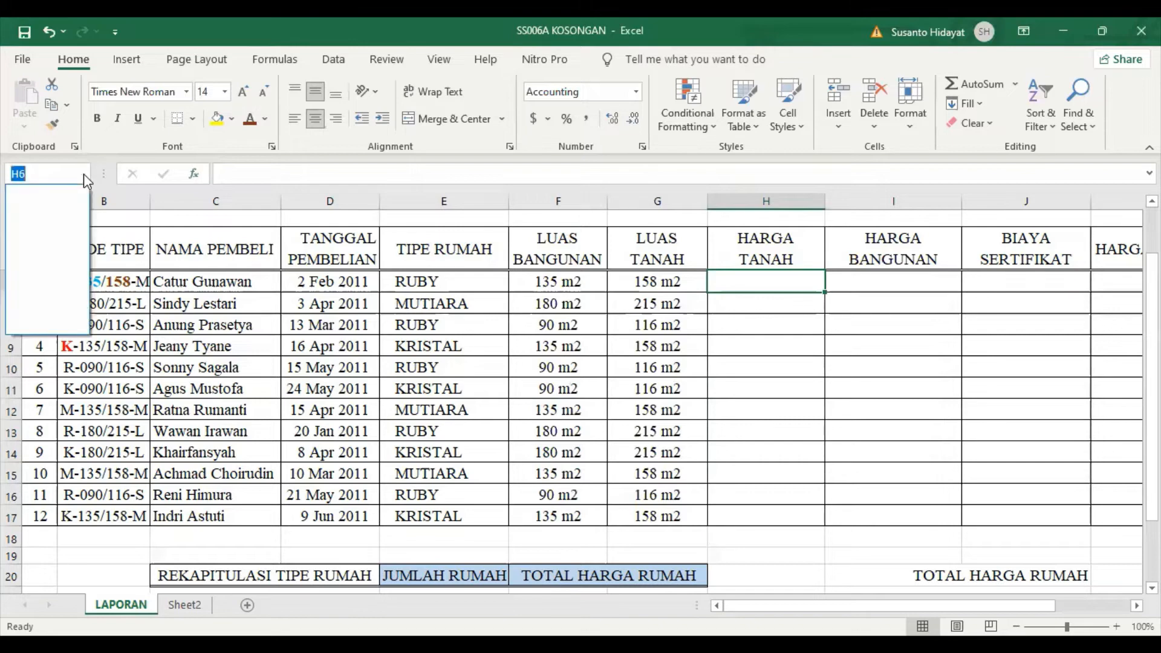
click(82, 174)
click(400, 343)
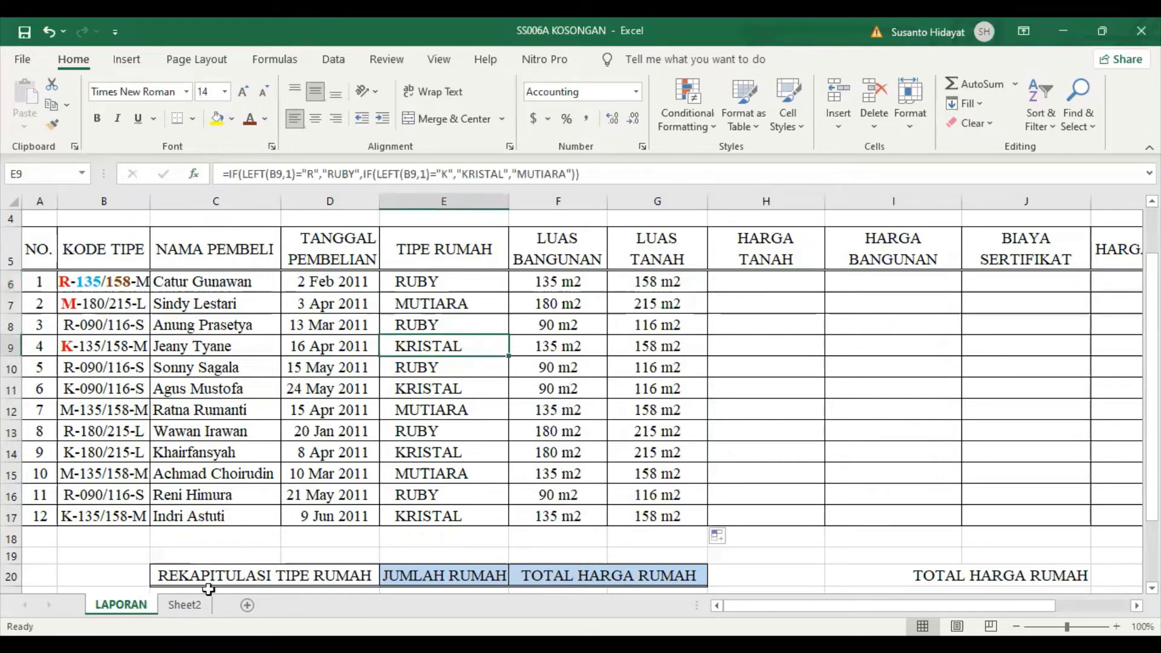
On Sheet2, autofit all column widths so the price tables are readable, and narrow column A to fit LUAS TANAH M2.
click(185, 605)
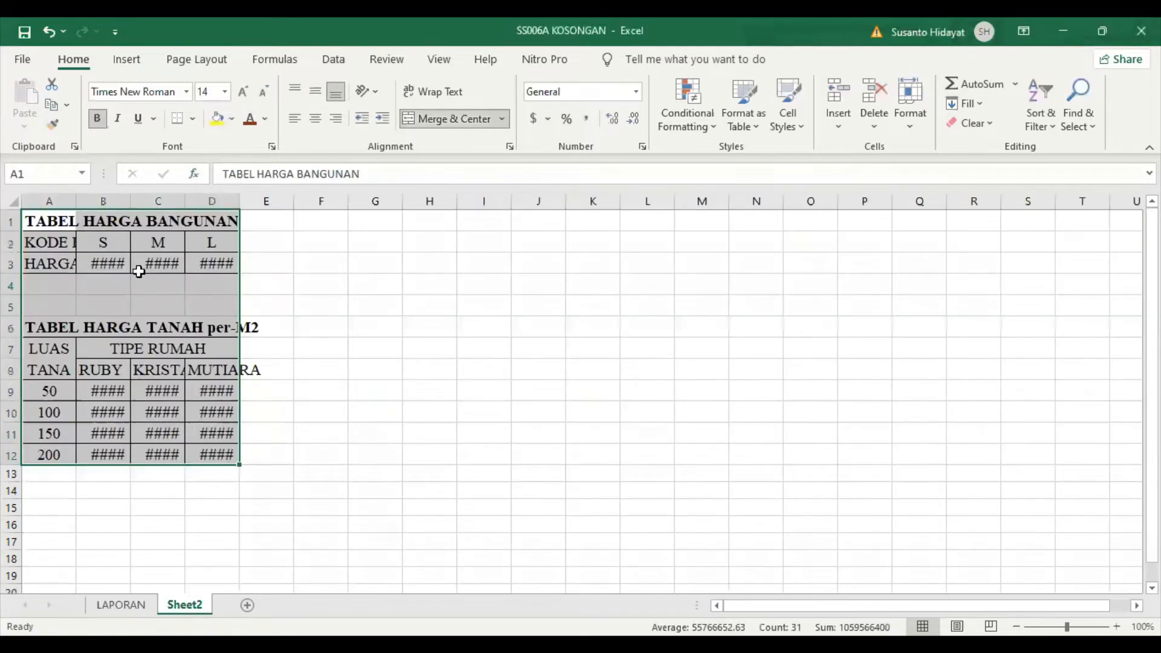
click(13, 200)
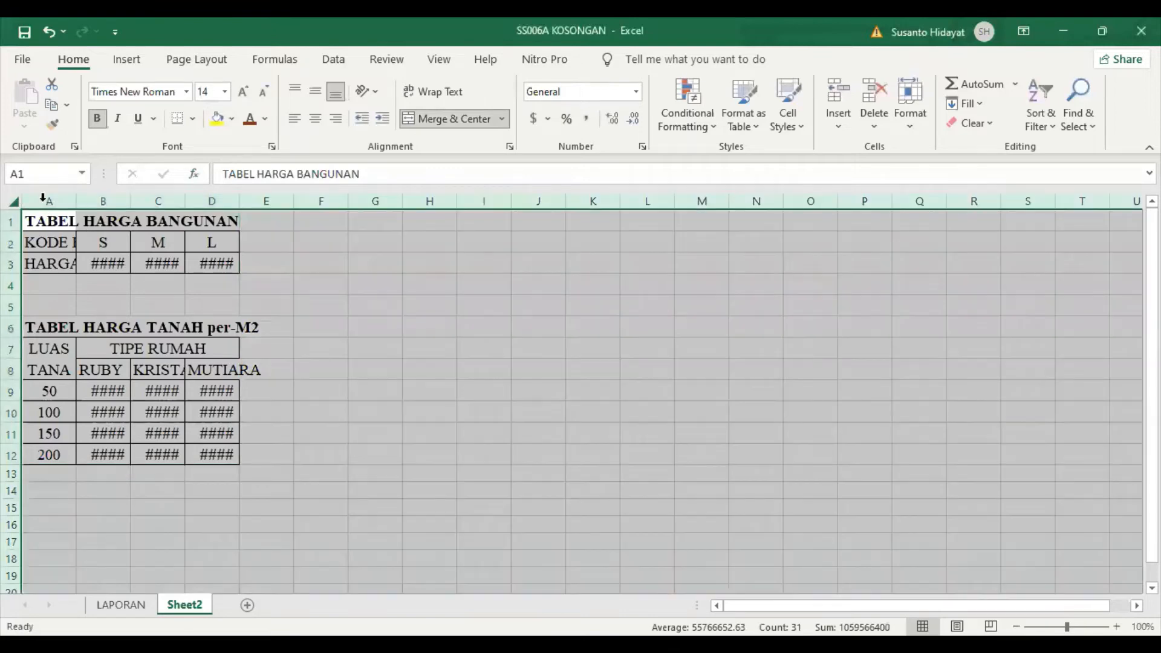
double_click(78, 202)
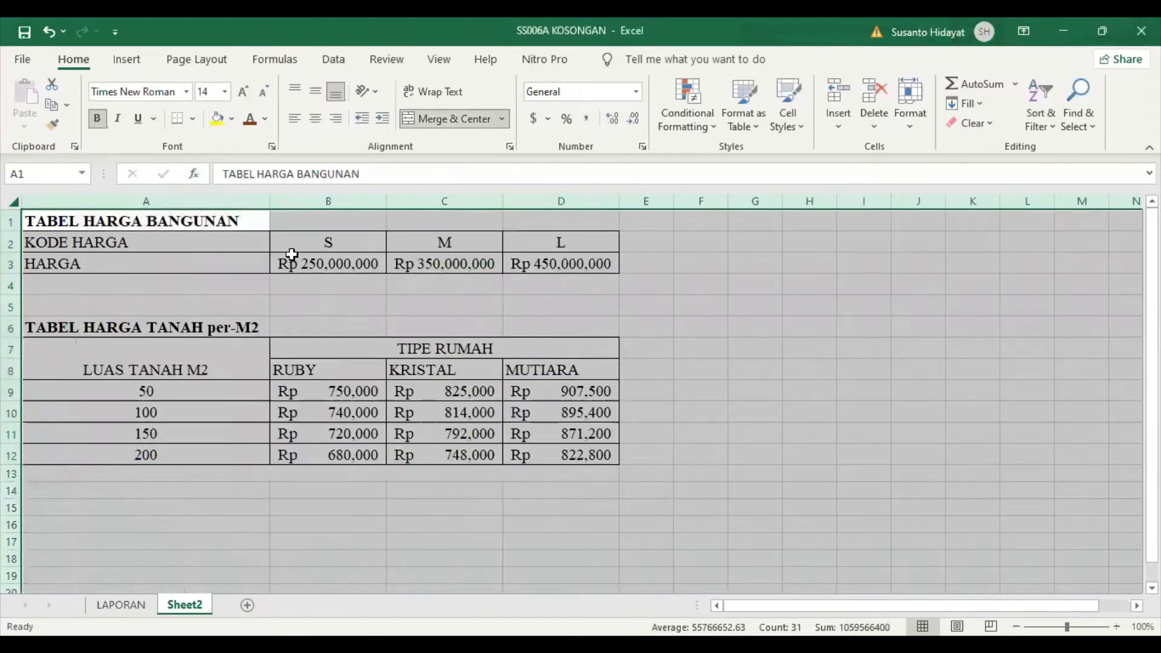
click(302, 298)
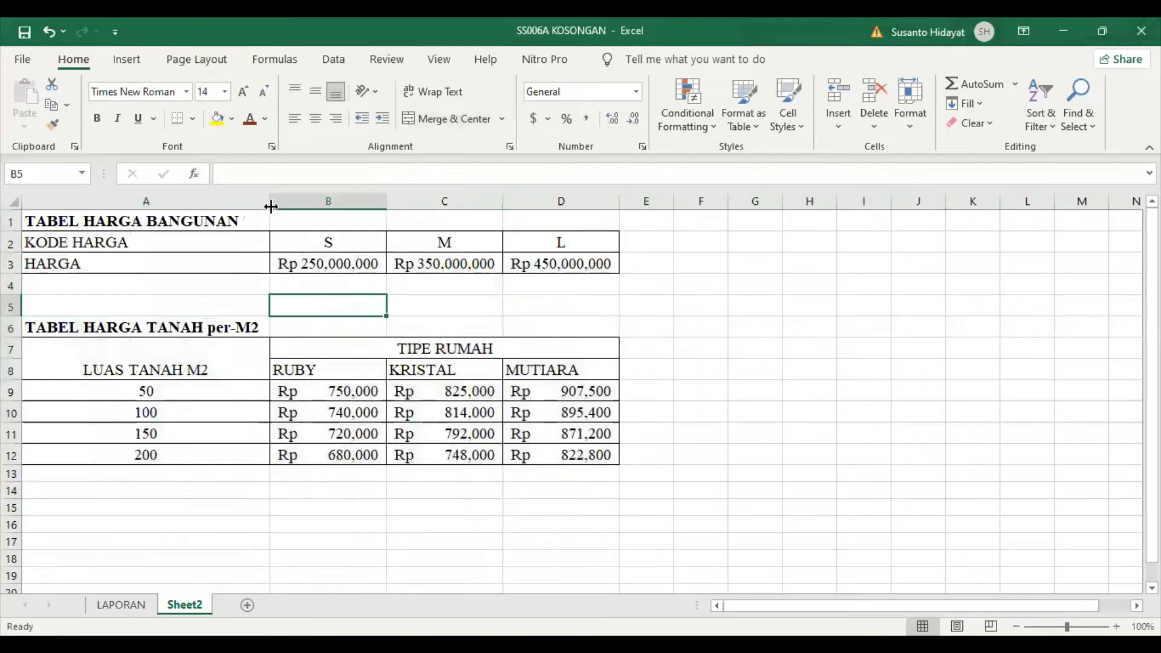
drag(268, 201, 176, 221)
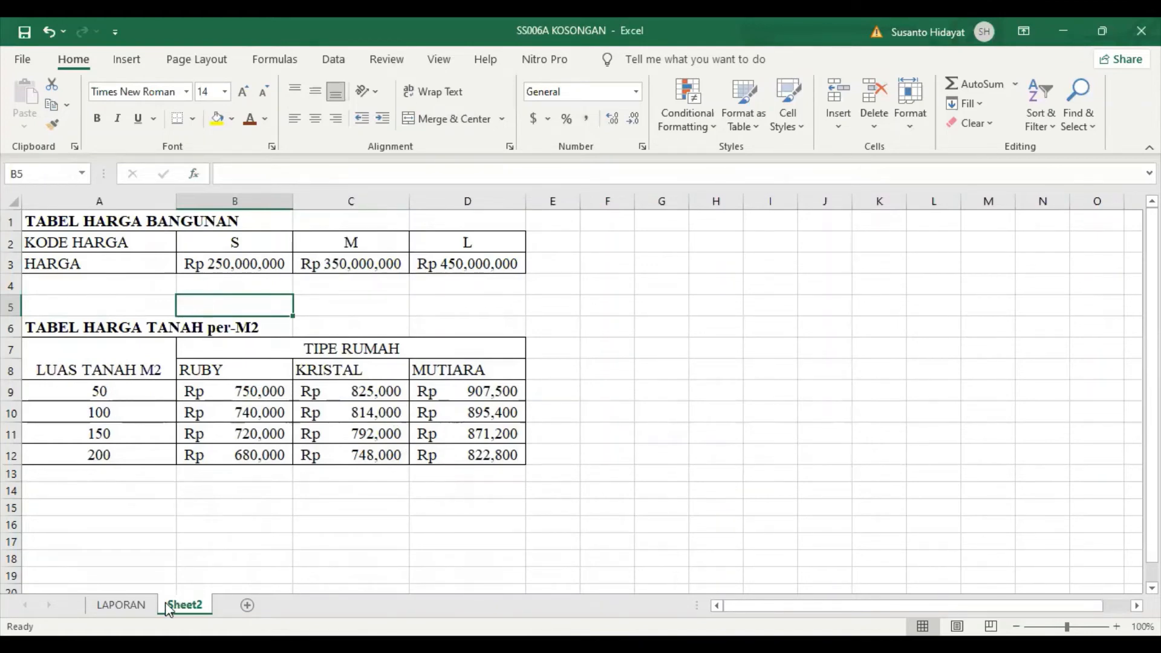
Rename Sheet2 as SUMBER DATA.
click(121, 605)
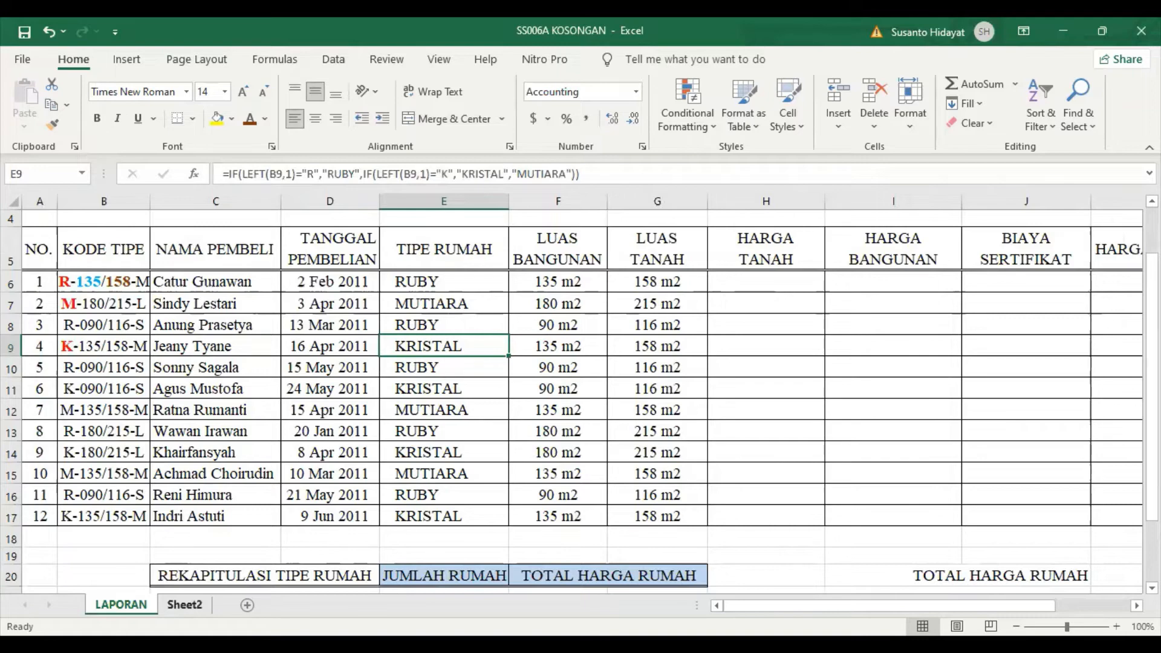
right_click(184, 605)
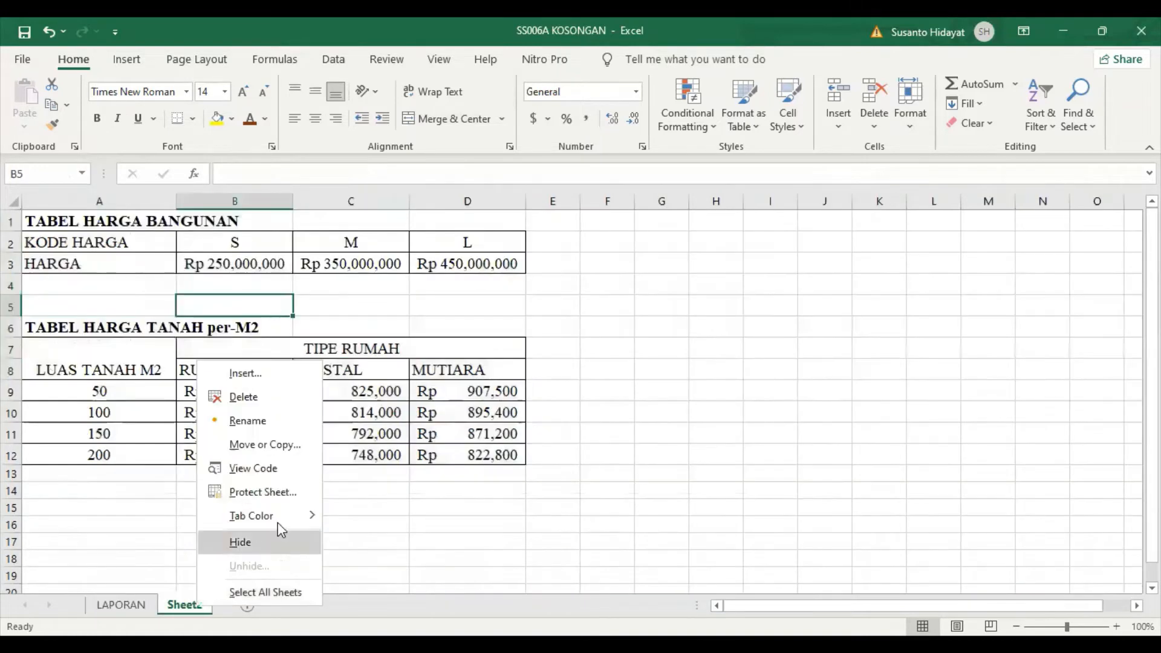
click(279, 429)
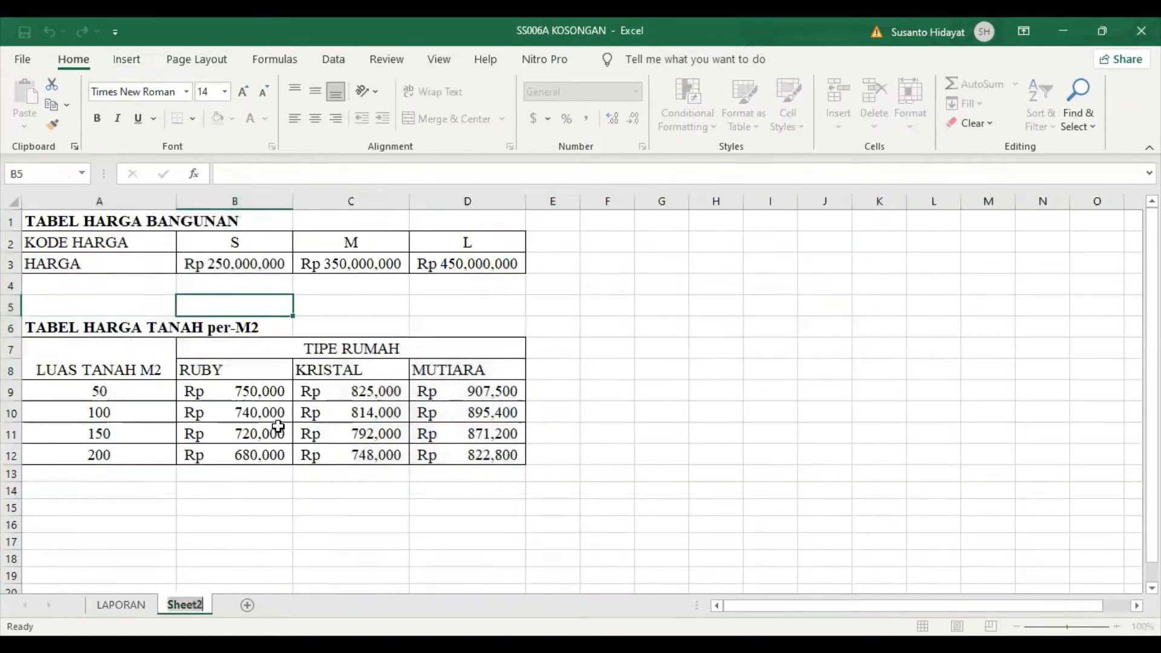
text(SUMBER)
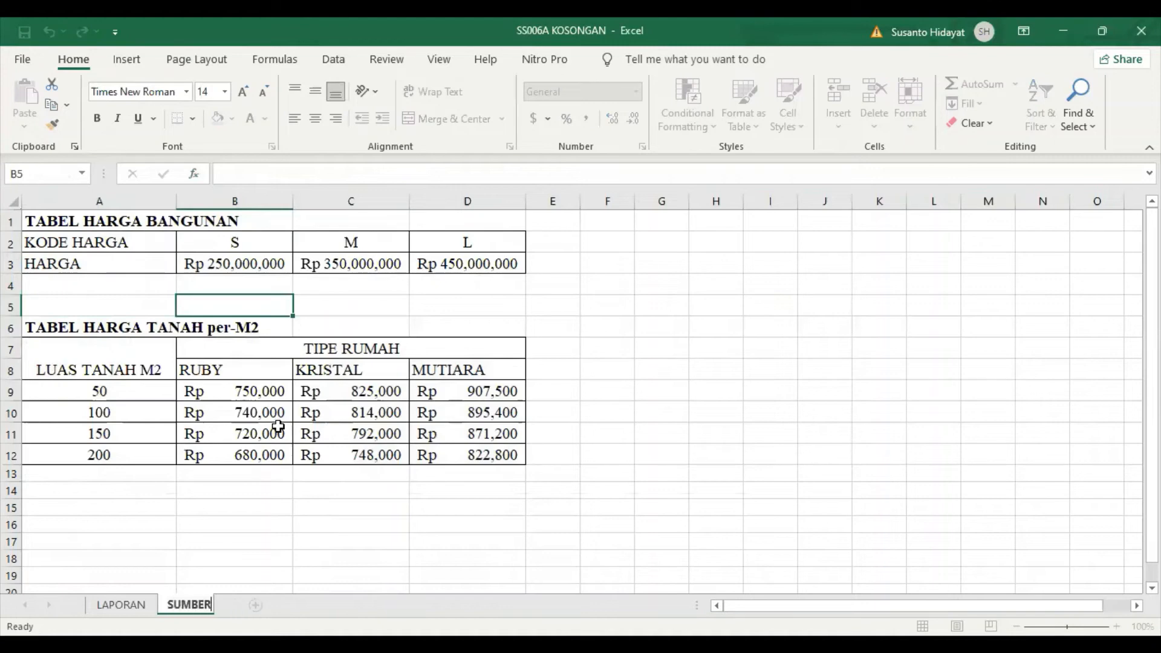
text( DATA)
key(Return)
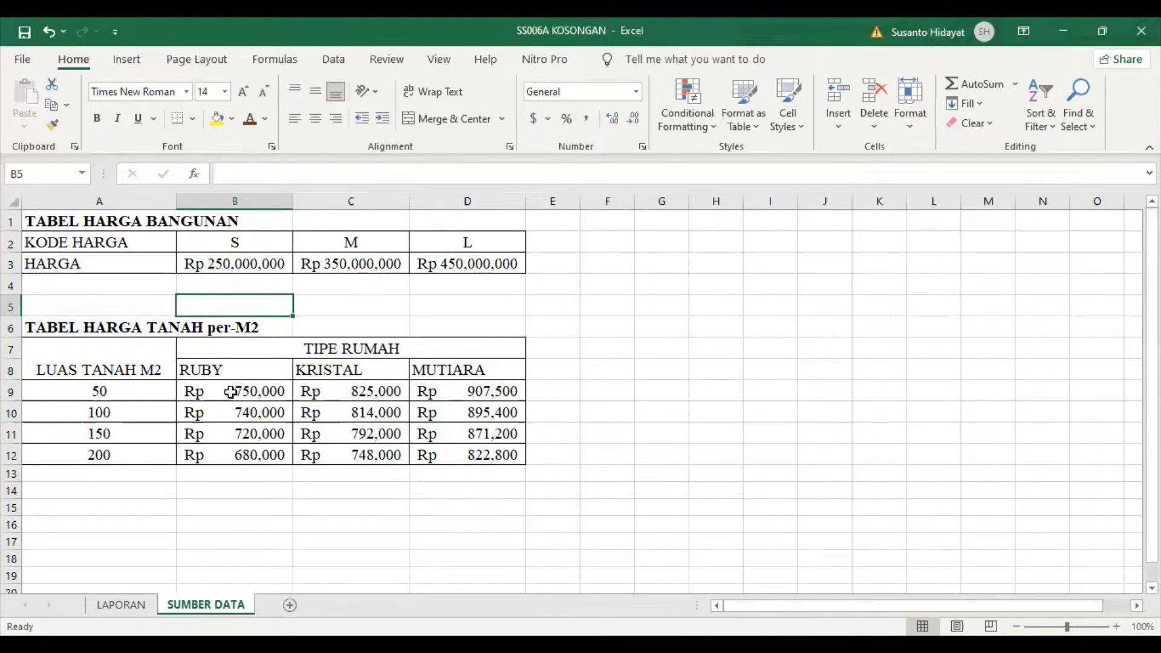
Name the land price range A9:D12 in TABEL HARGA TANAH per-M2 as TANAH.
click(92, 396)
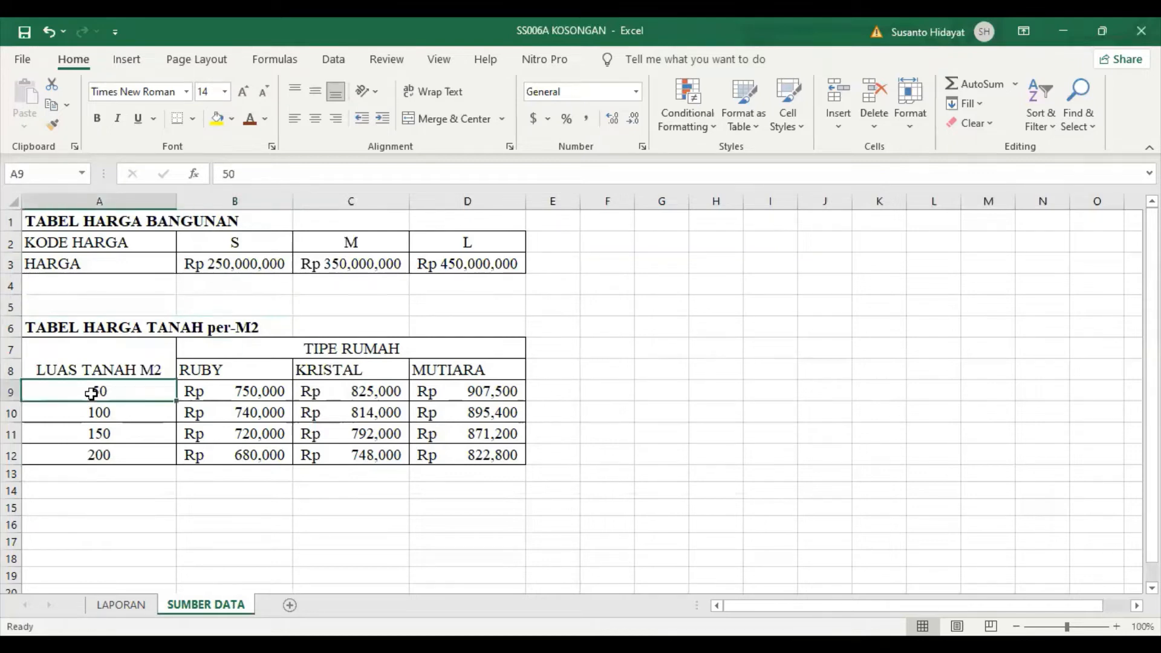
shift+click(506, 455)
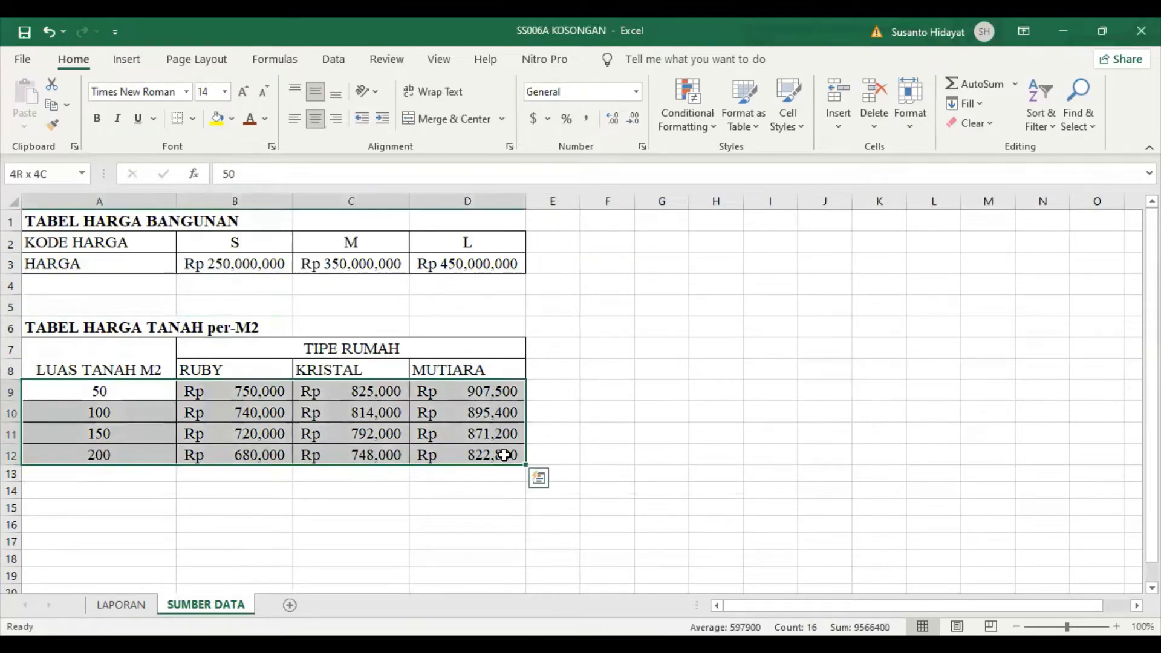
click(50, 174)
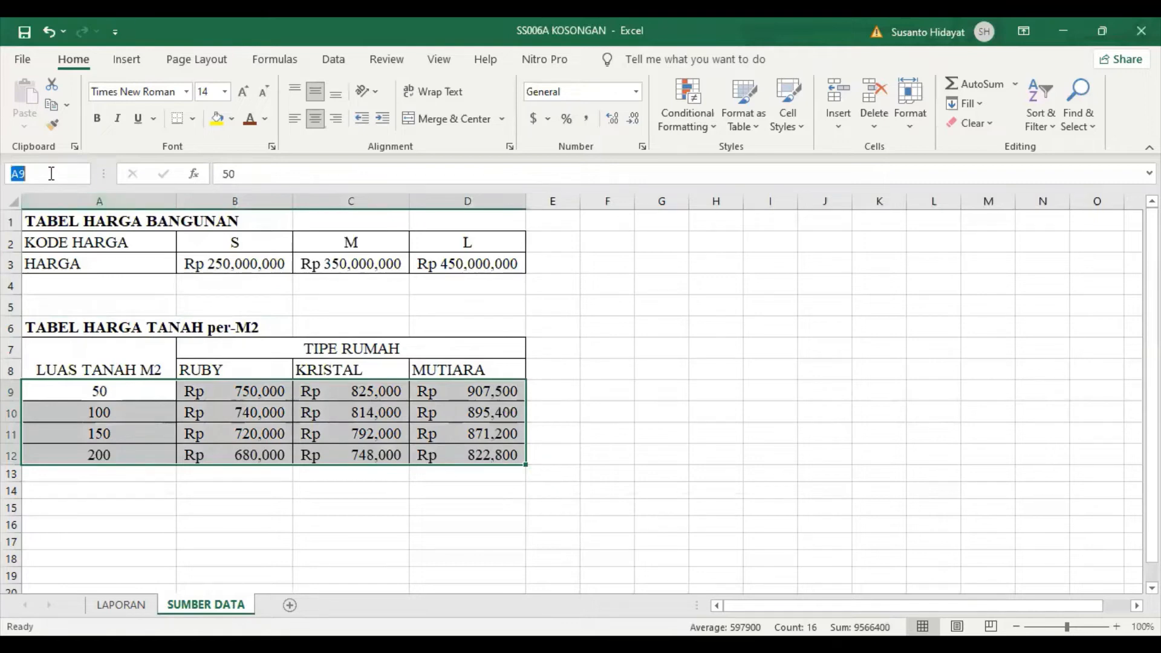
text(TANAH)
key(Return)
Name the building price range B2:D3 in TABEL HARGA BANGUNAN as BANGUNAN.
click(250, 245)
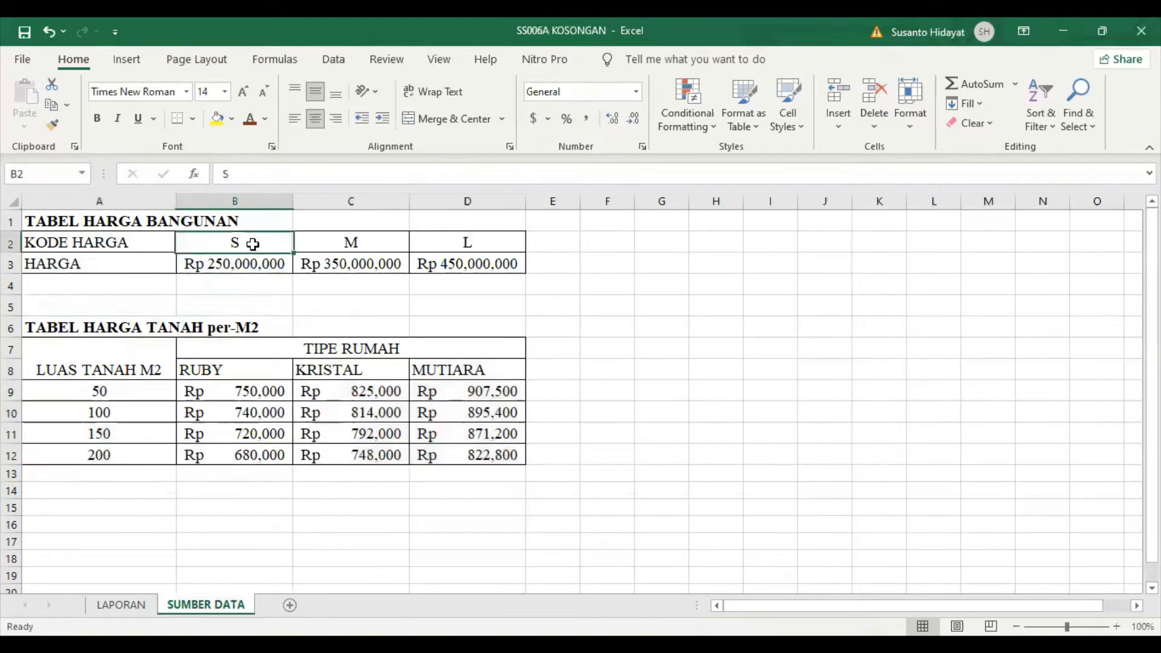
shift+click(466, 264)
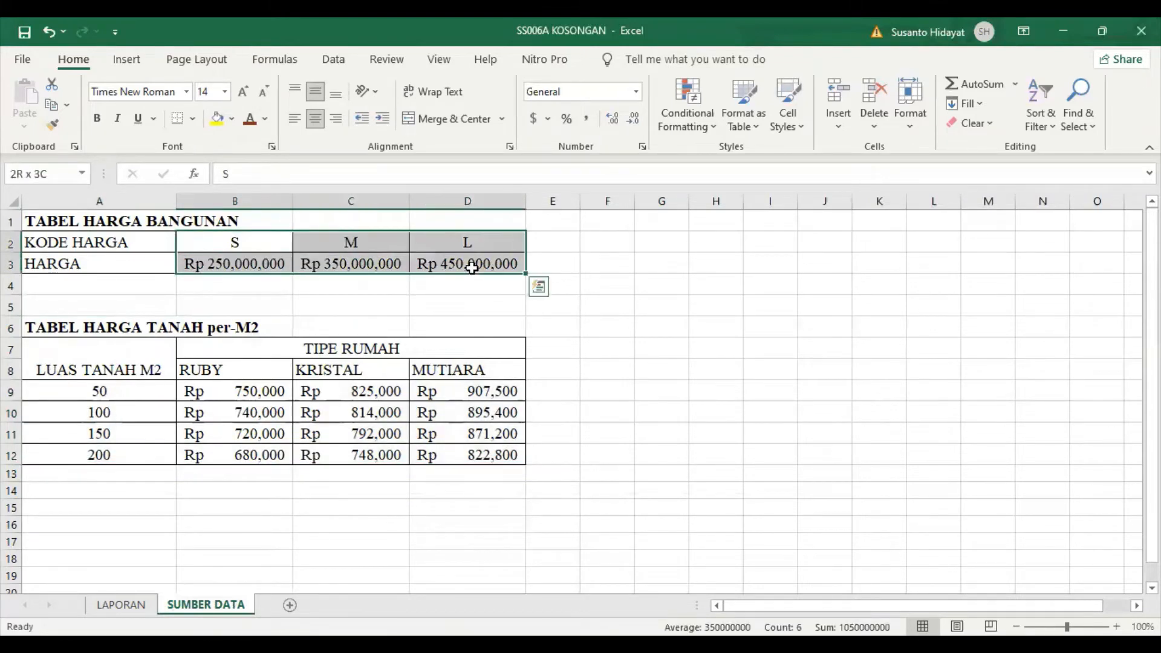
click(55, 174)
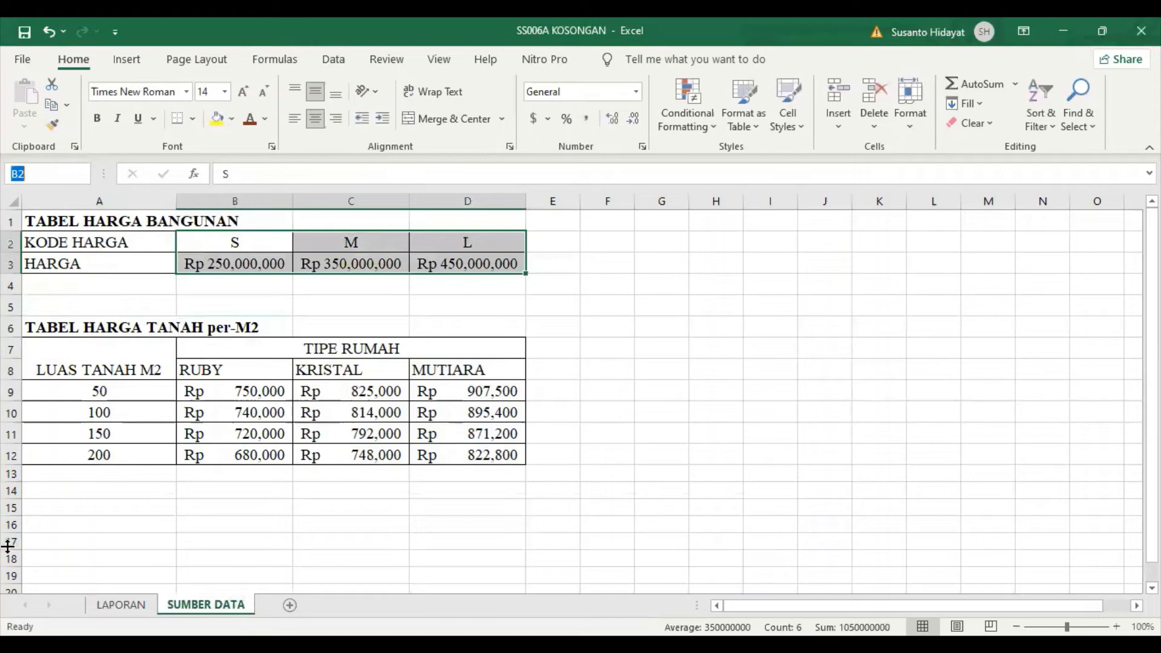
text(BANGUNAN)
key(Return)
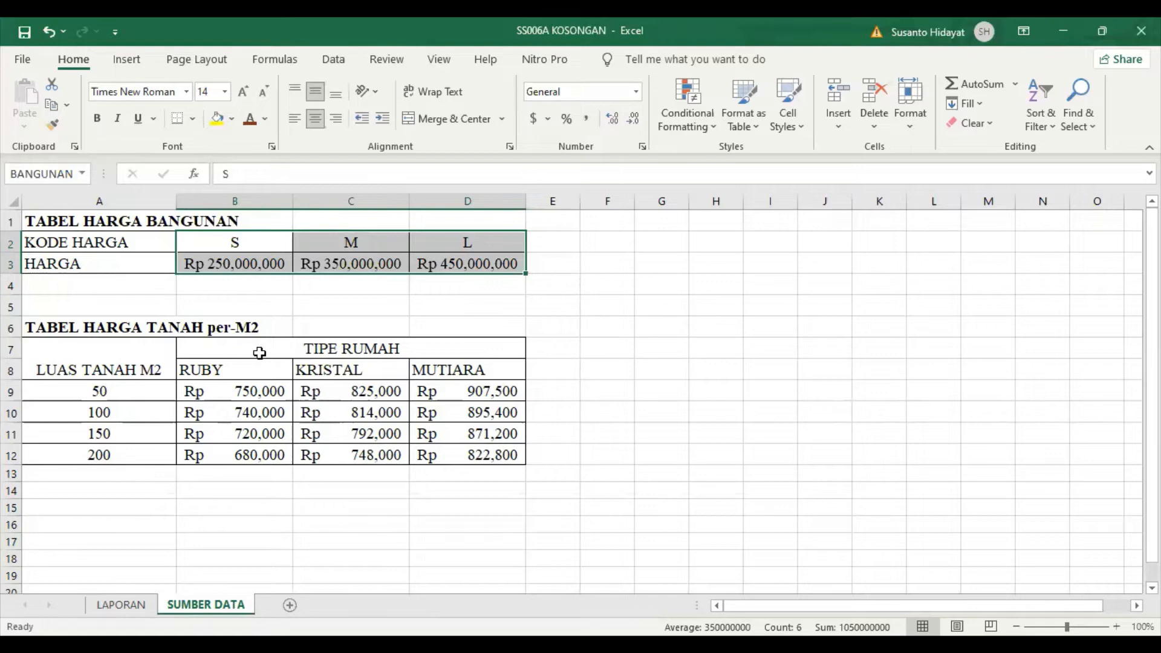
Check the names assigned to ranges A9:D12 and B2:D3, and return to the LAPORAN sheet.
drag(101, 391, 462, 448)
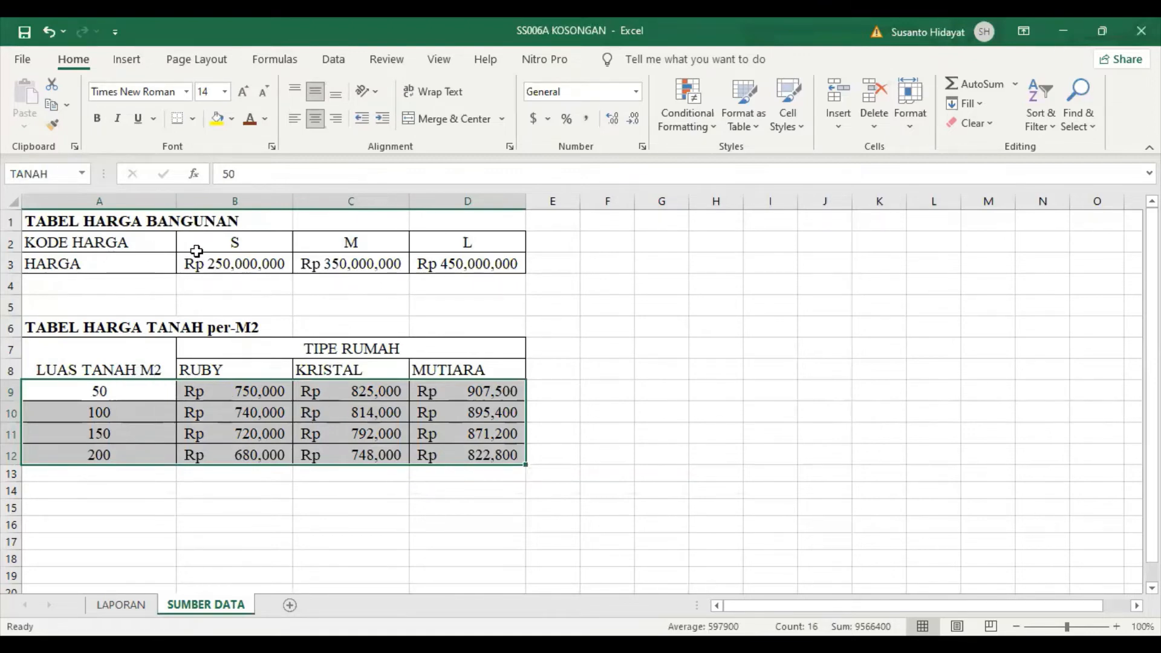
drag(234, 242, 478, 265)
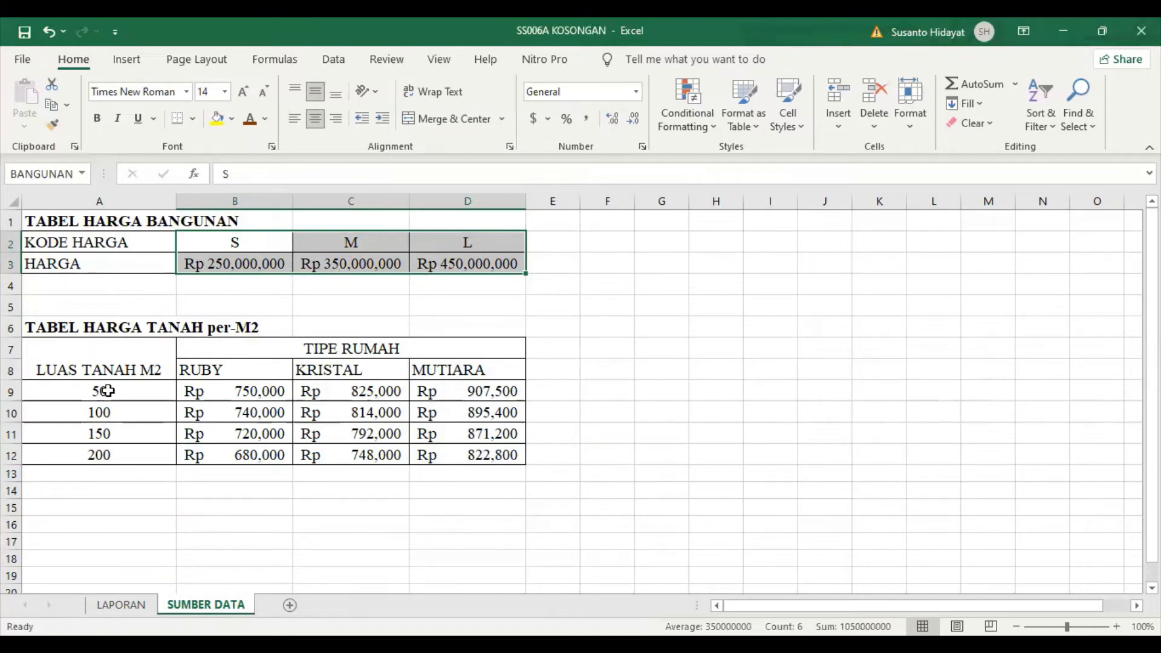
drag(109, 391, 471, 446)
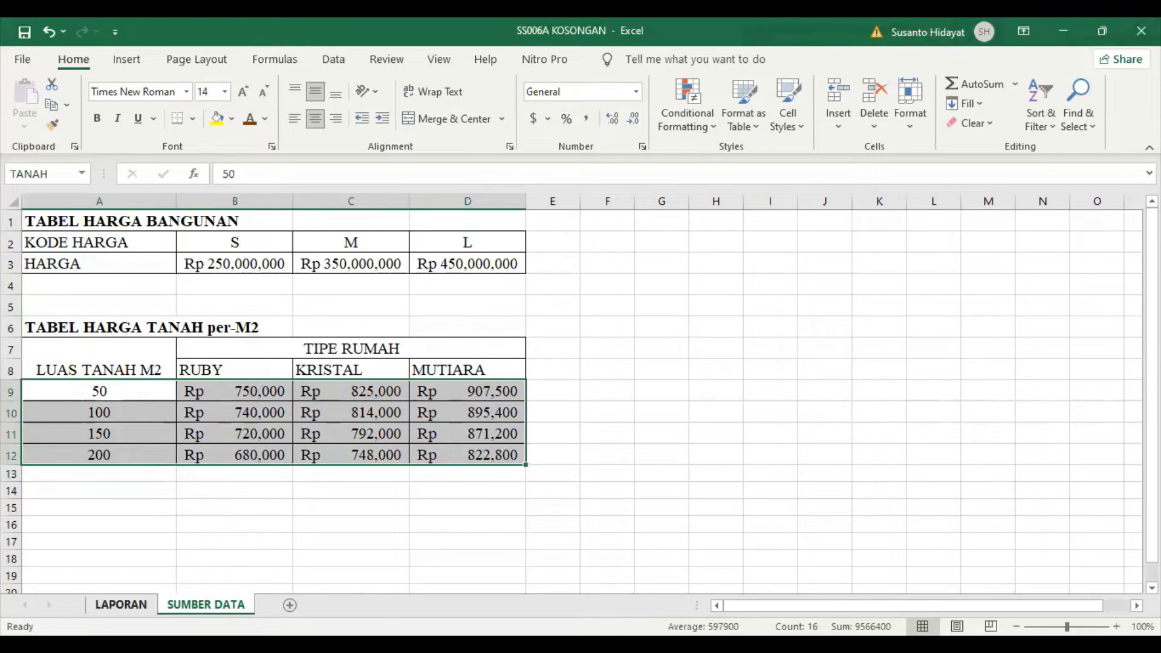
click(121, 605)
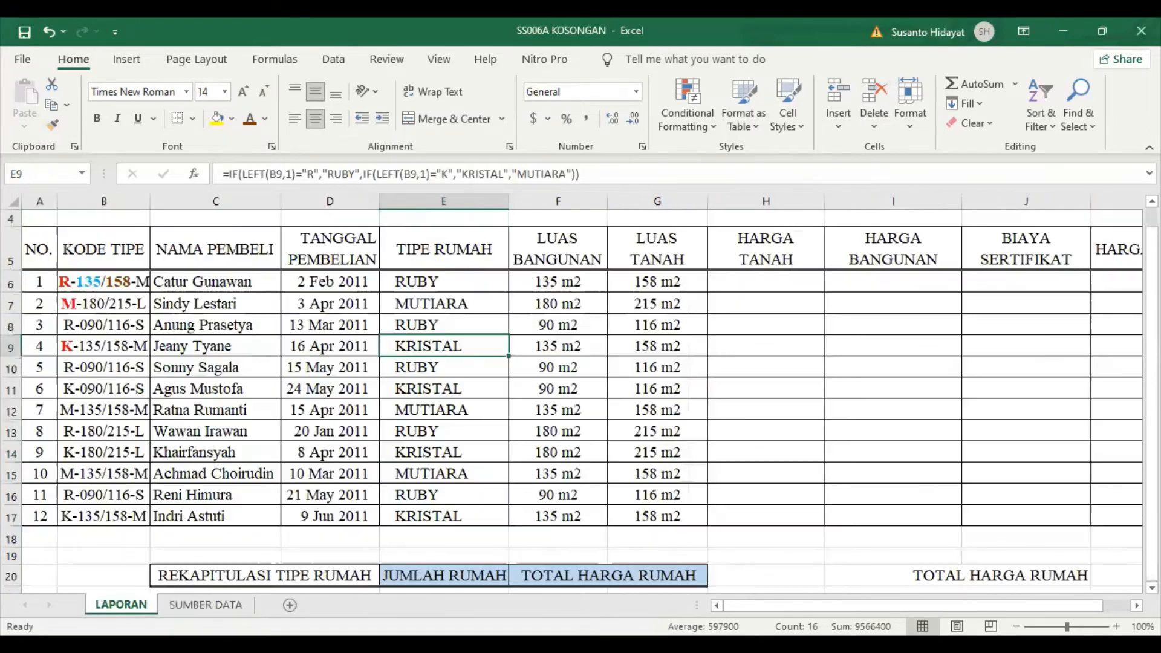
Try the formula =720000*G6 in HARGA TANAH cell H6 and clear the cell.
click(756, 280)
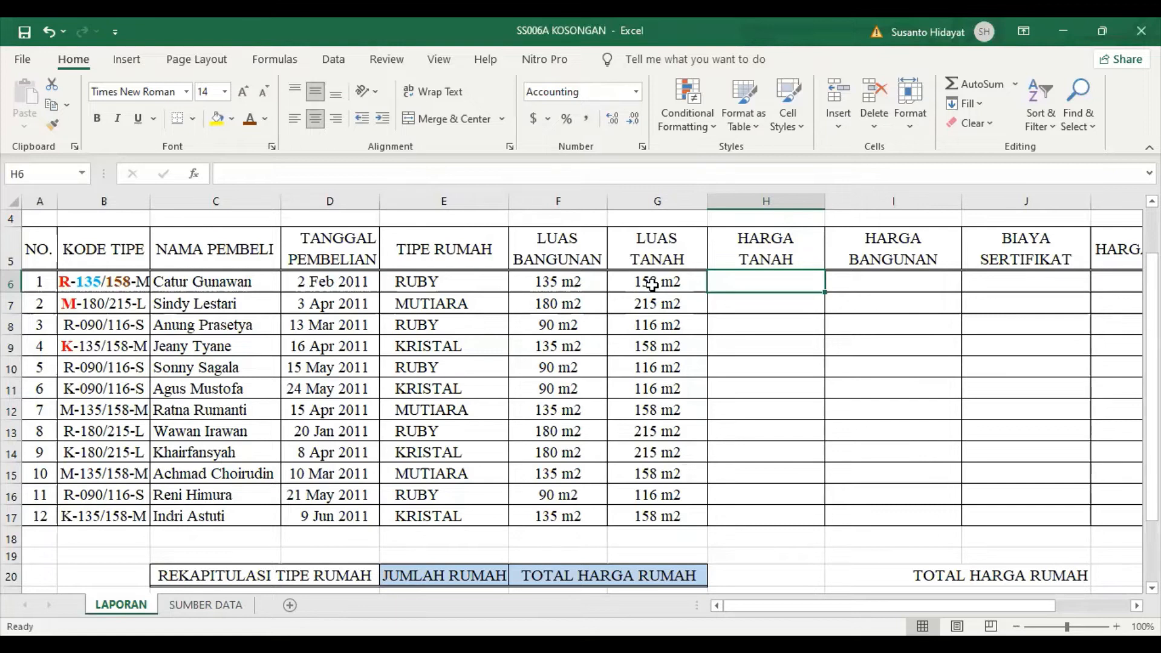
text(=7)
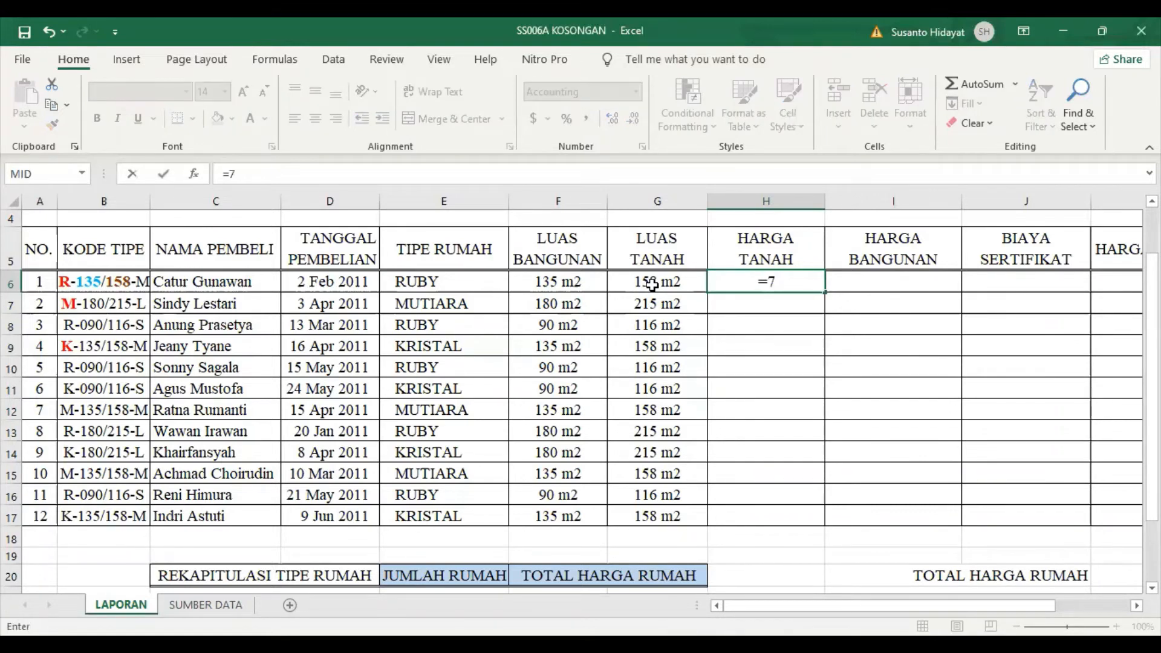
text(20000)
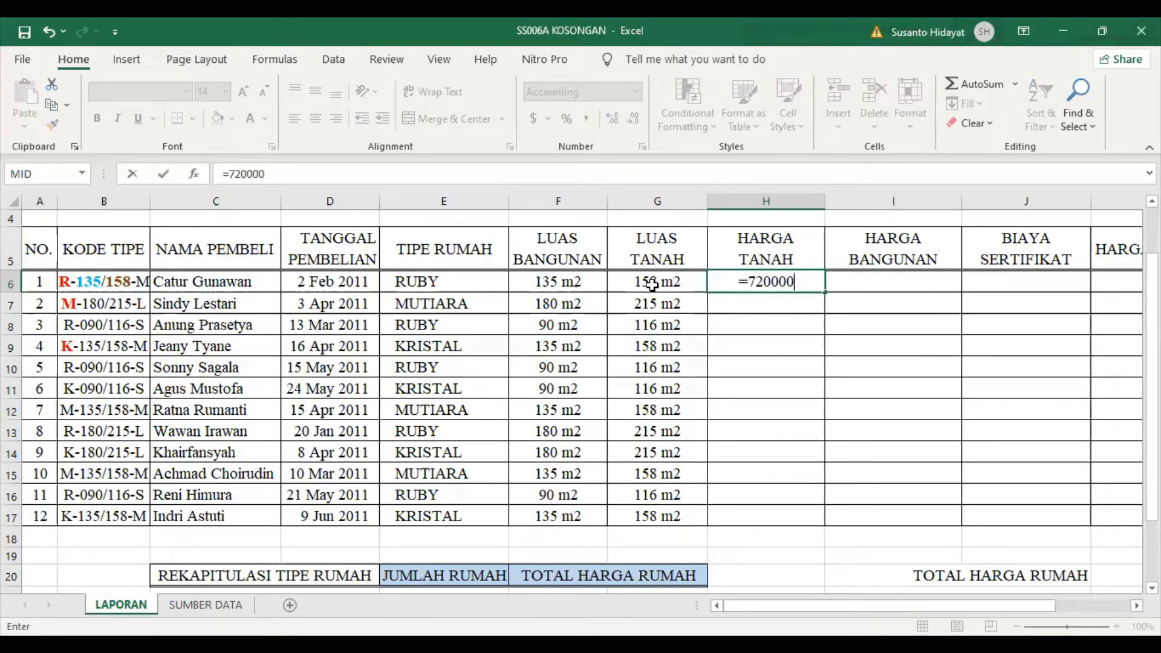
text(*)
click(657, 283)
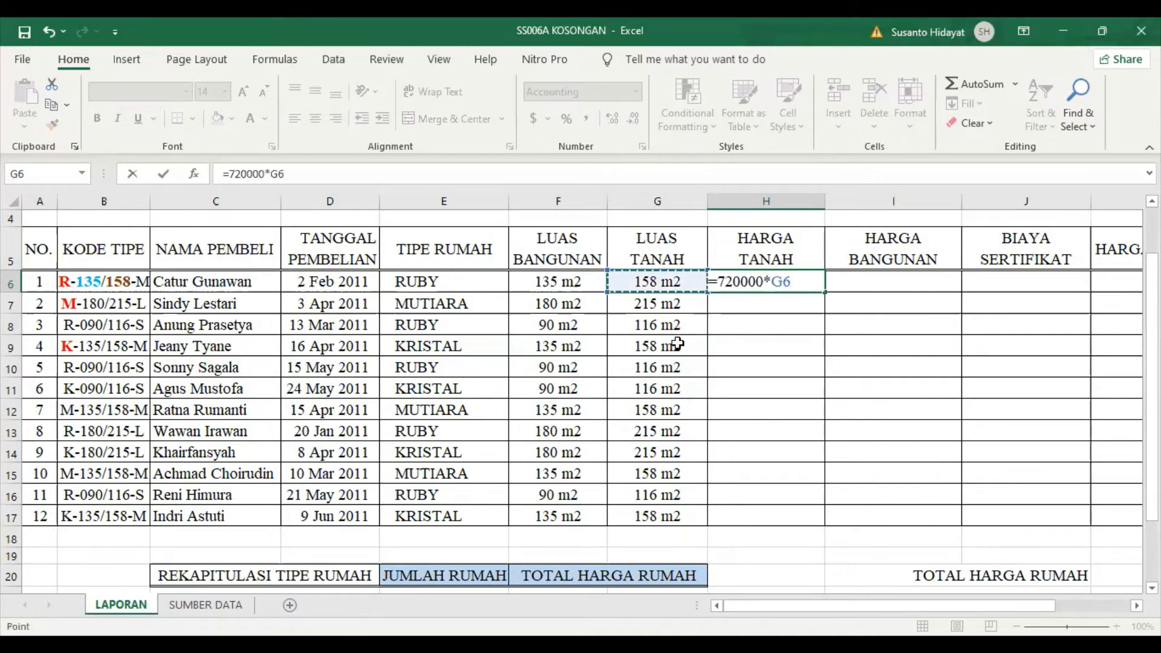
key(Return)
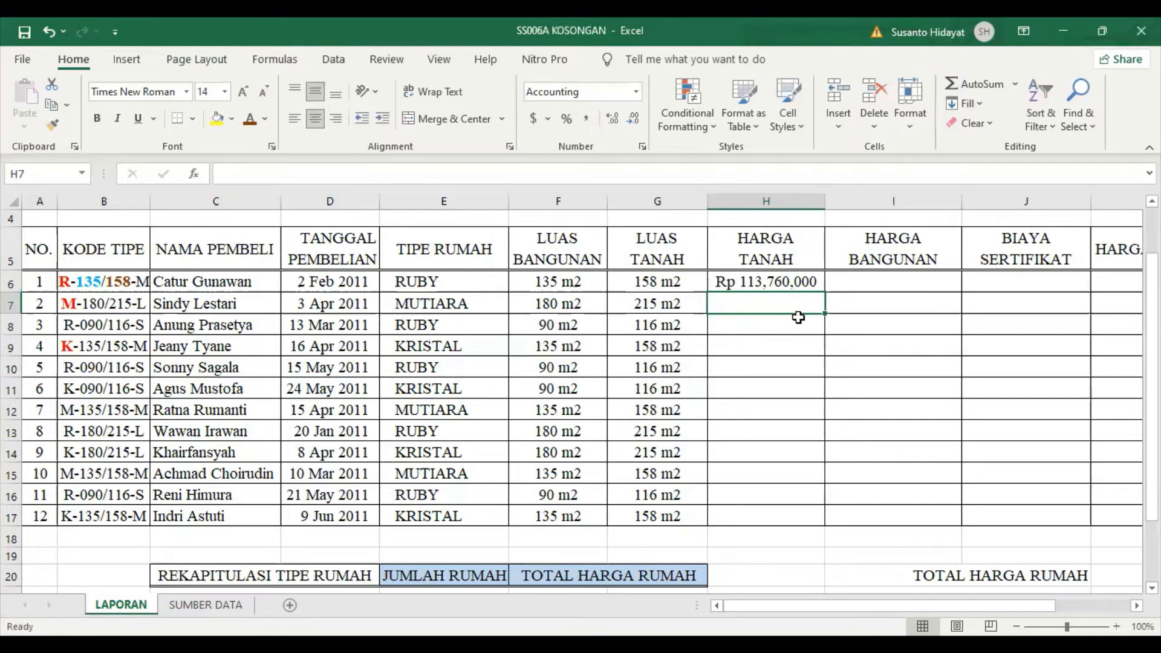
click(771, 282)
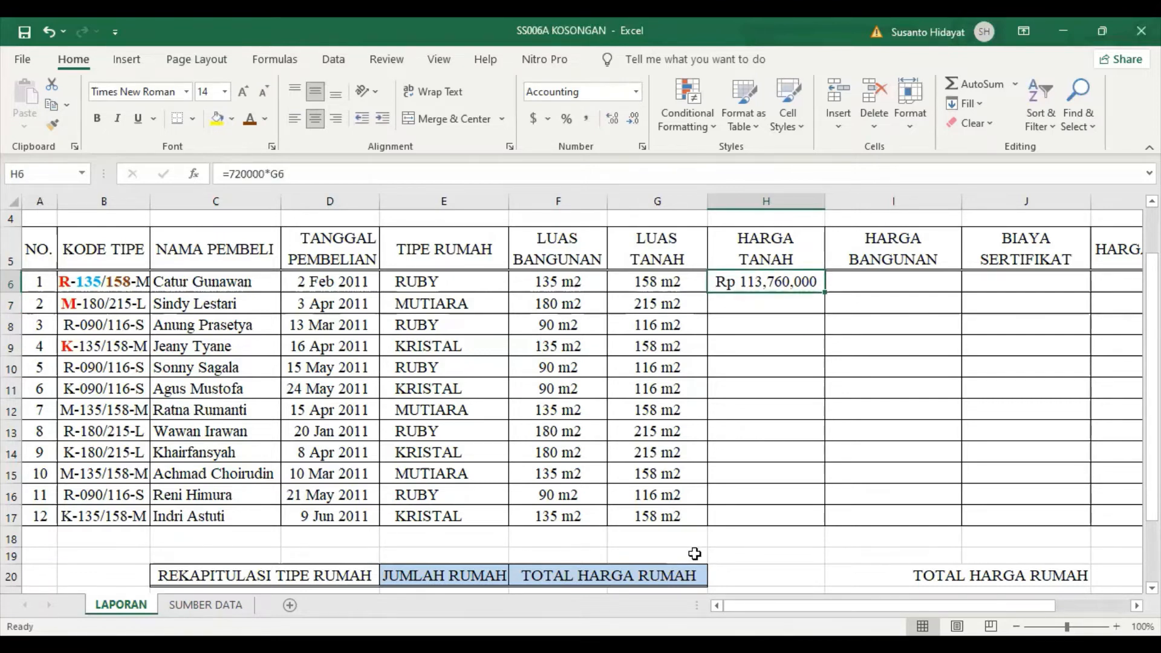
key(Delete)
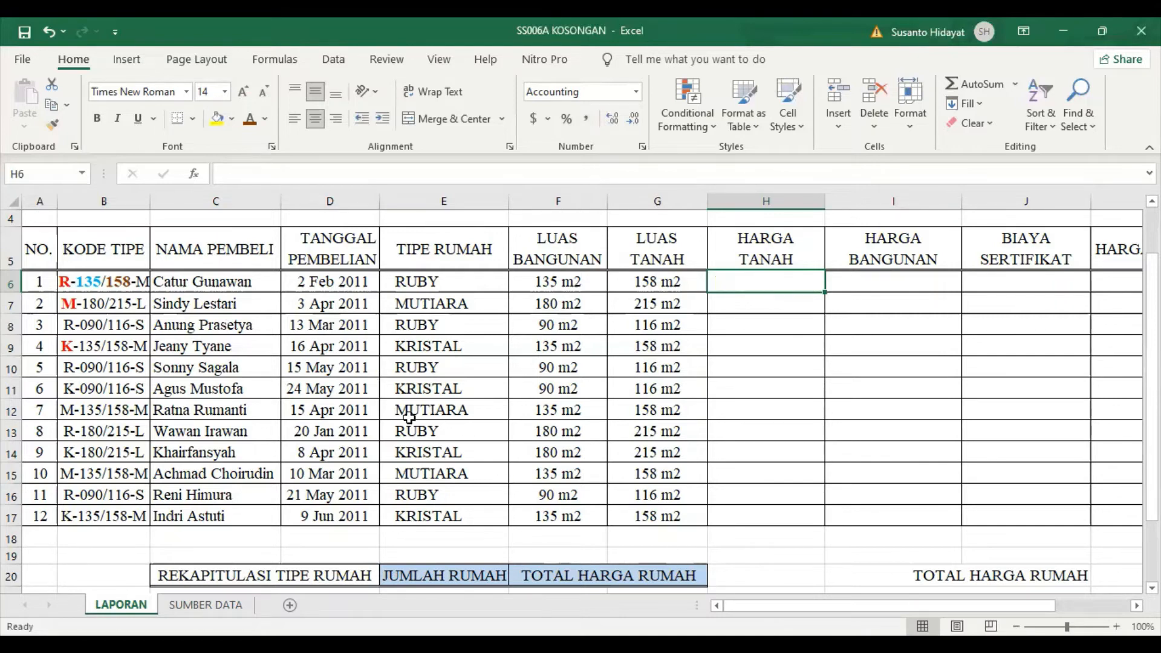
Start a VLOOKUP formula in HARGA TANAH cell H6 with lookup value G6 and table array TANAH.
click(194, 173)
click(559, 388)
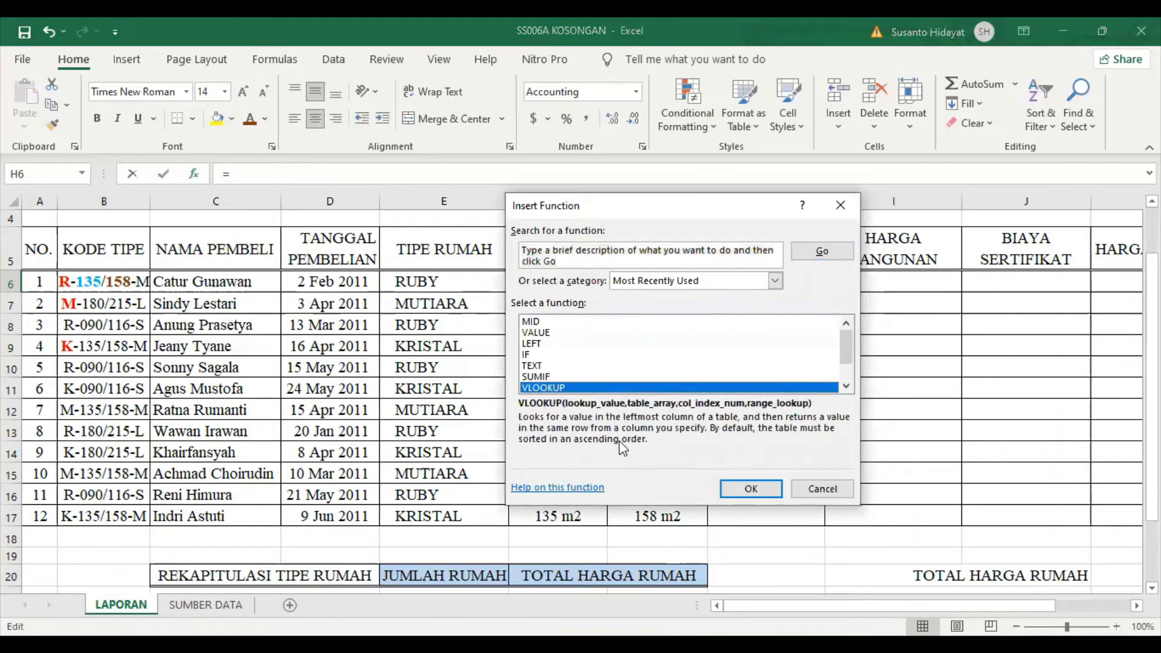
click(751, 489)
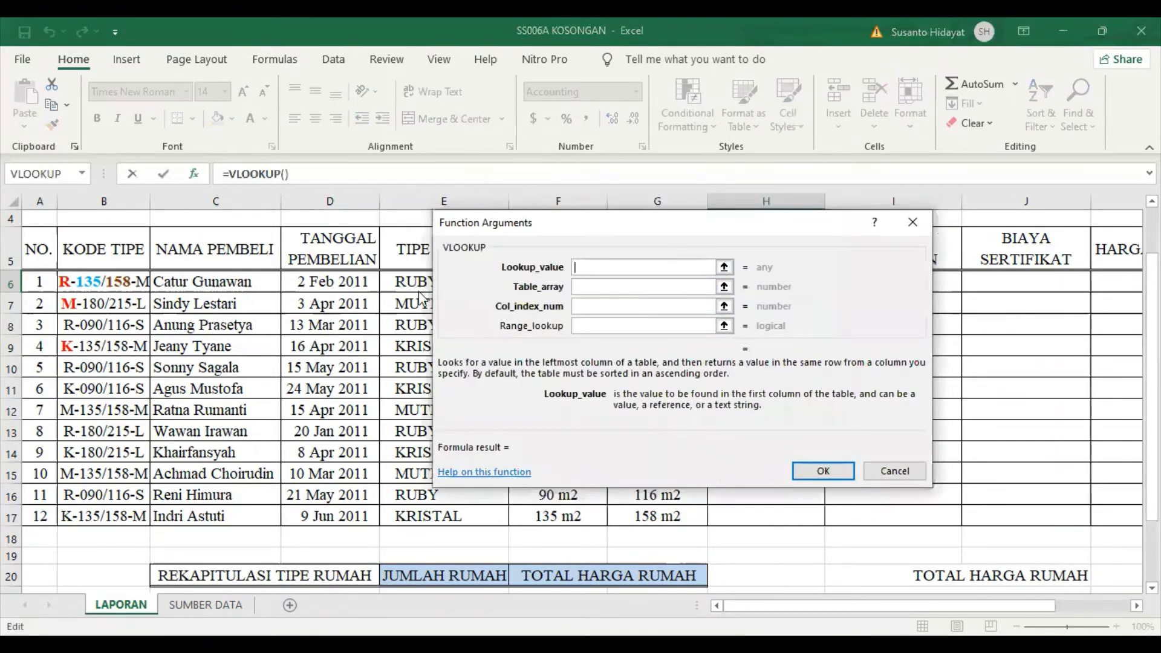
drag(419, 293, 417, 321)
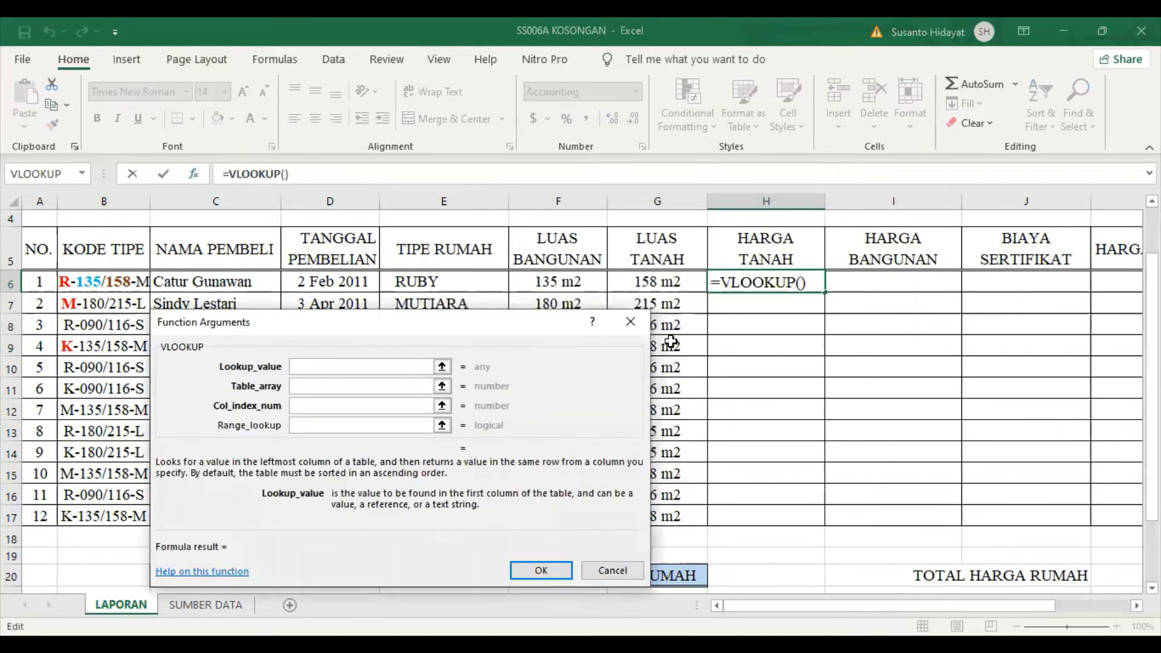
click(650, 283)
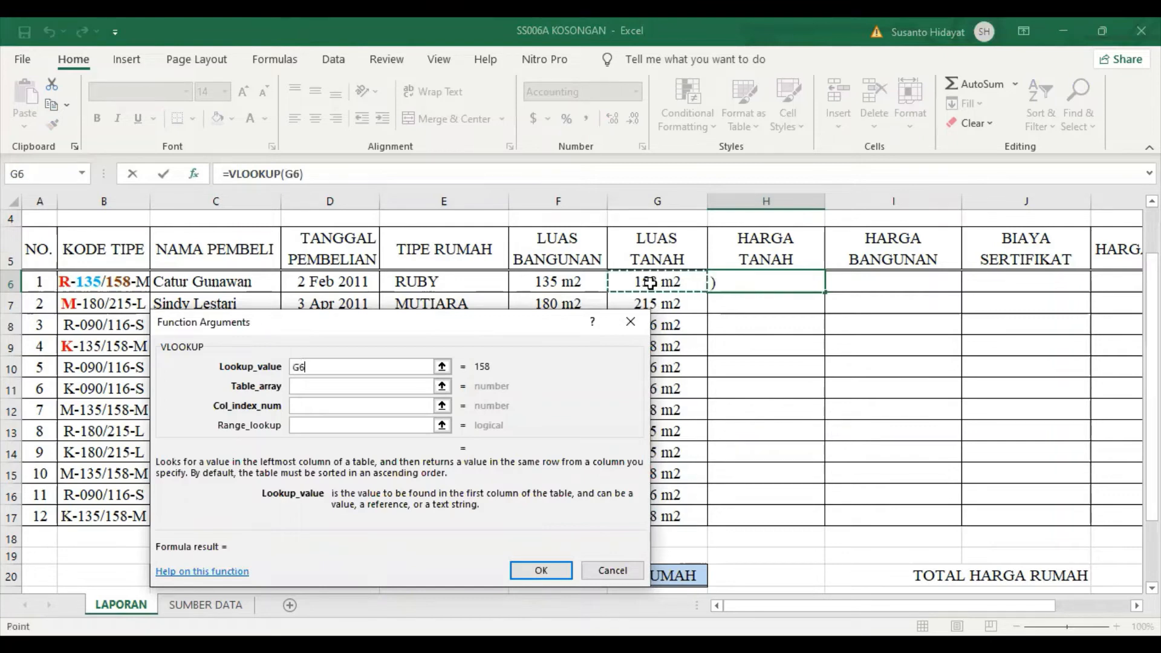
click(347, 386)
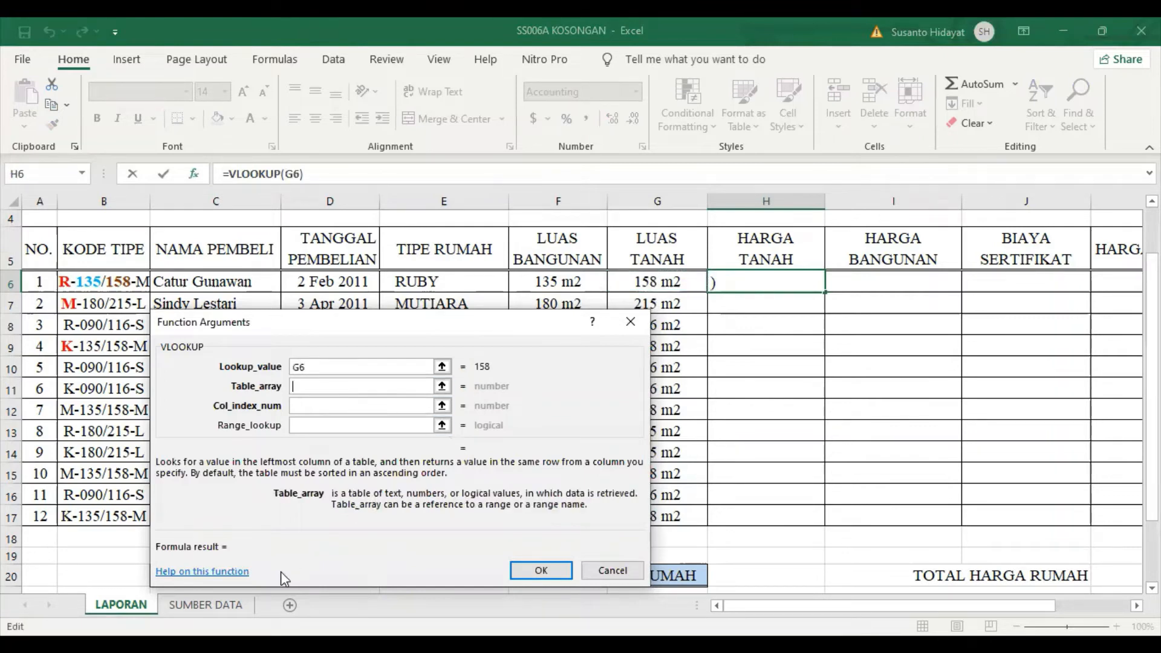
text(TANAH)
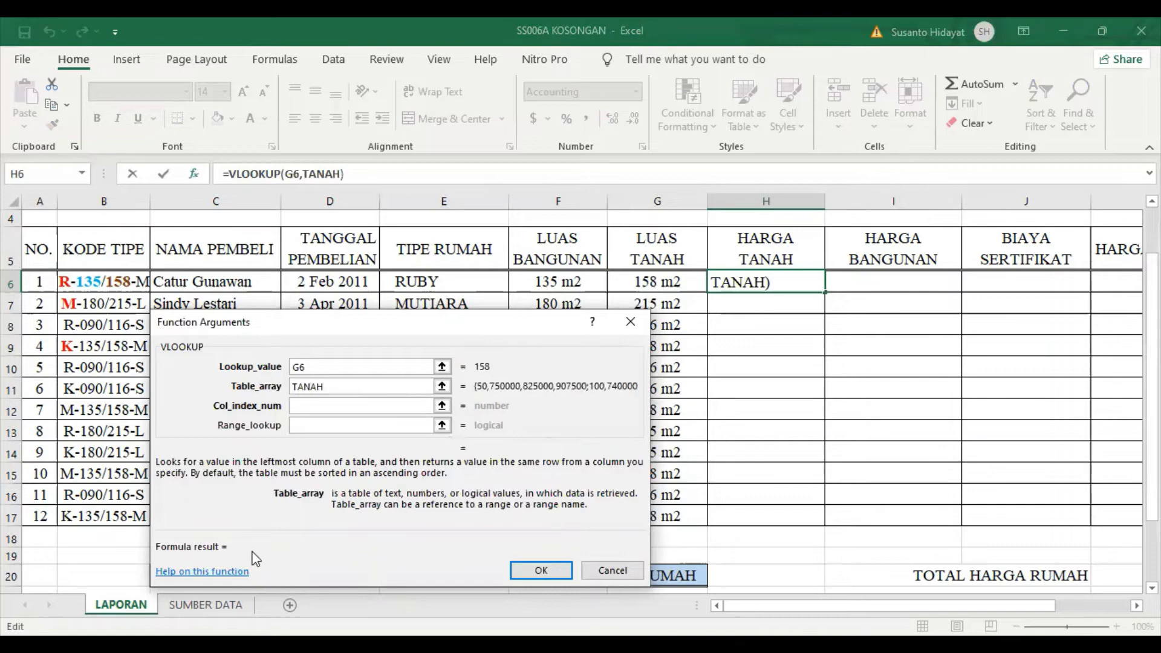
Nest an IF in the VLOOKUP's column index that tests E6="RUBY" and gives 2 when true.
click(343, 406)
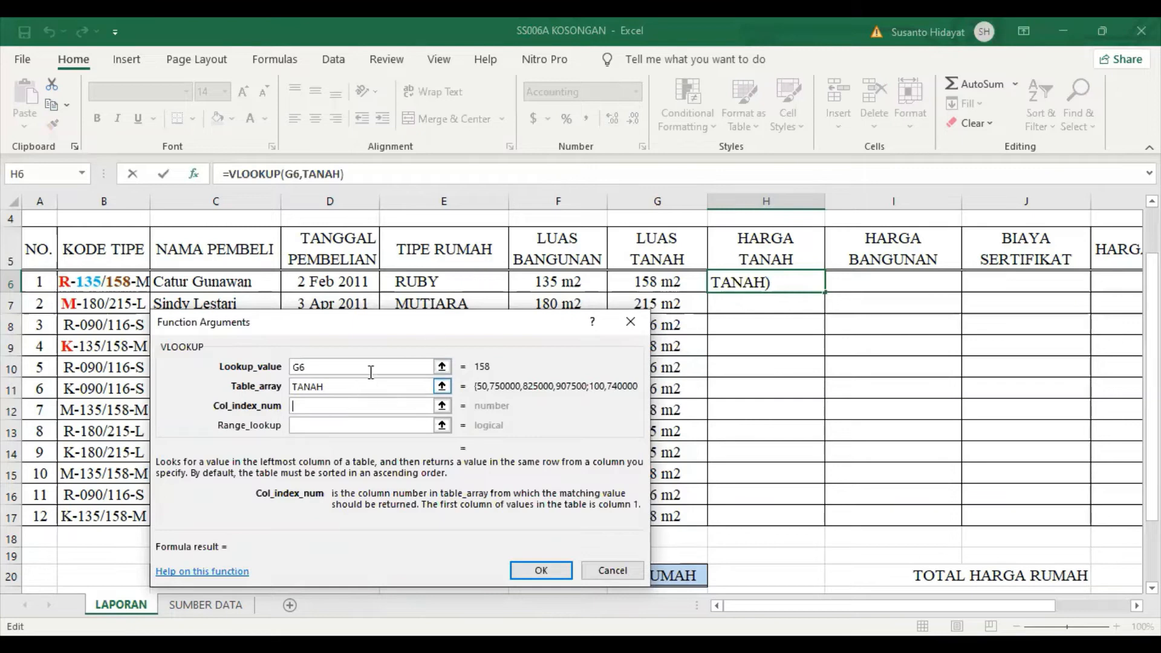
click(330, 402)
click(85, 175)
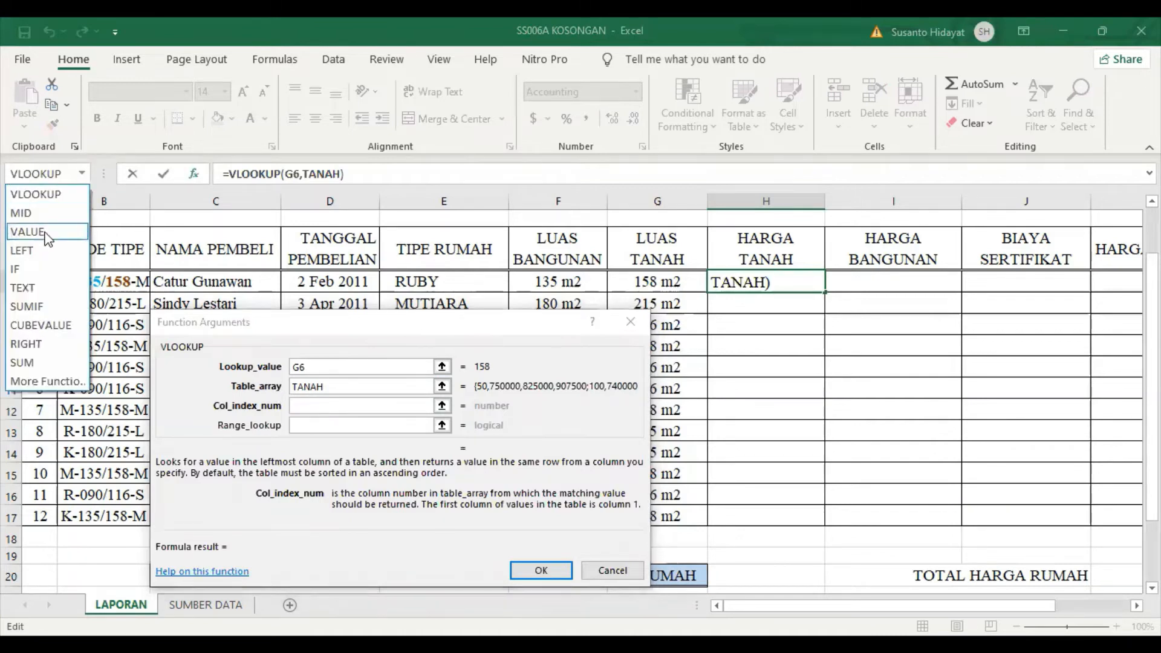
click(24, 269)
click(426, 283)
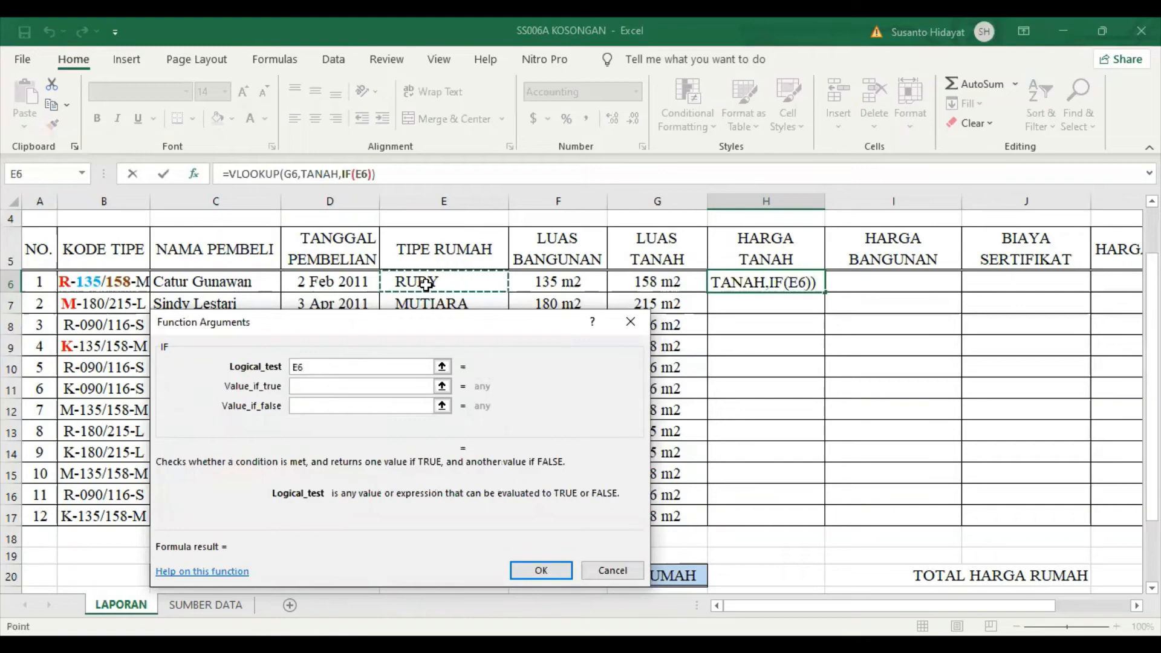
text(=")
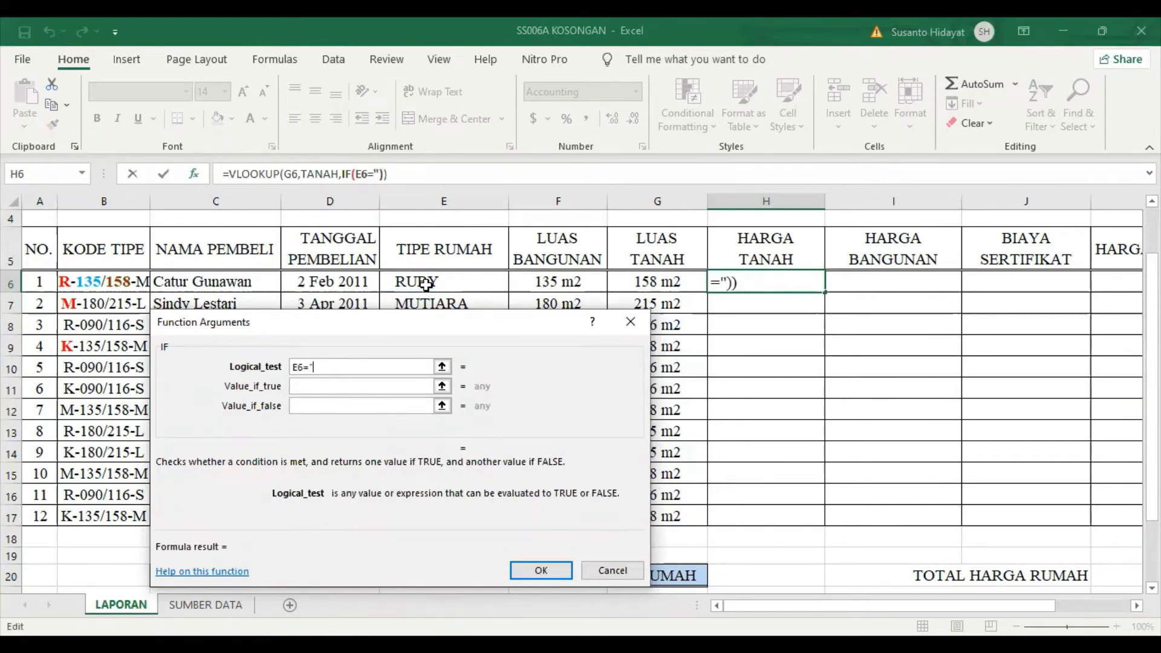
text(RUBY)
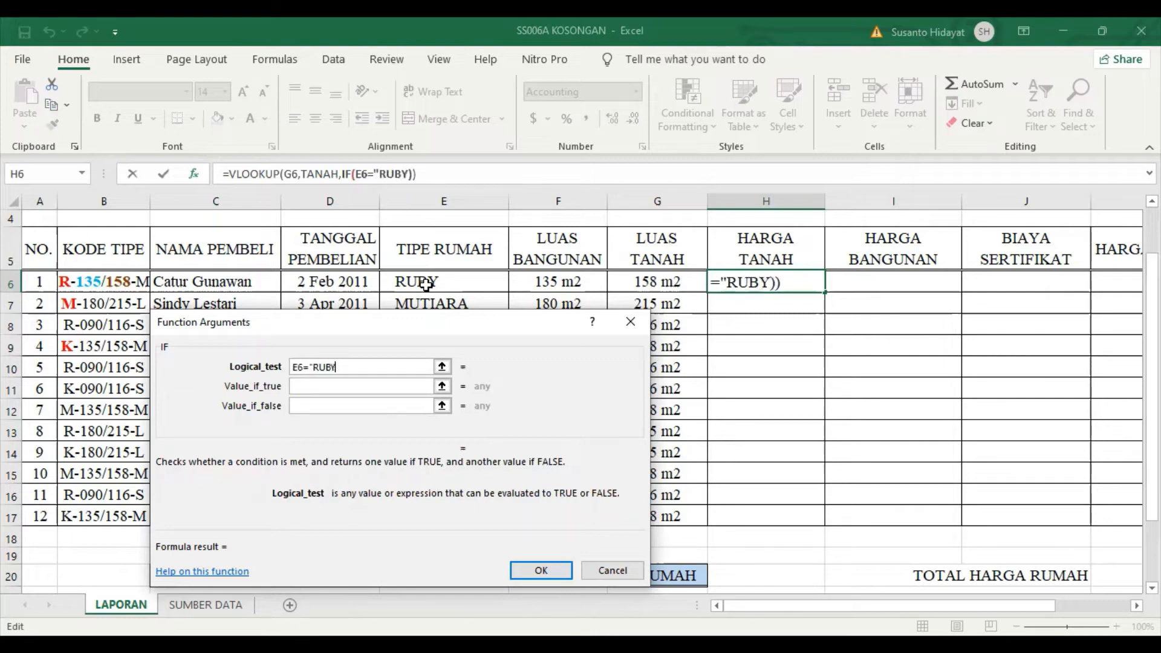
text(")
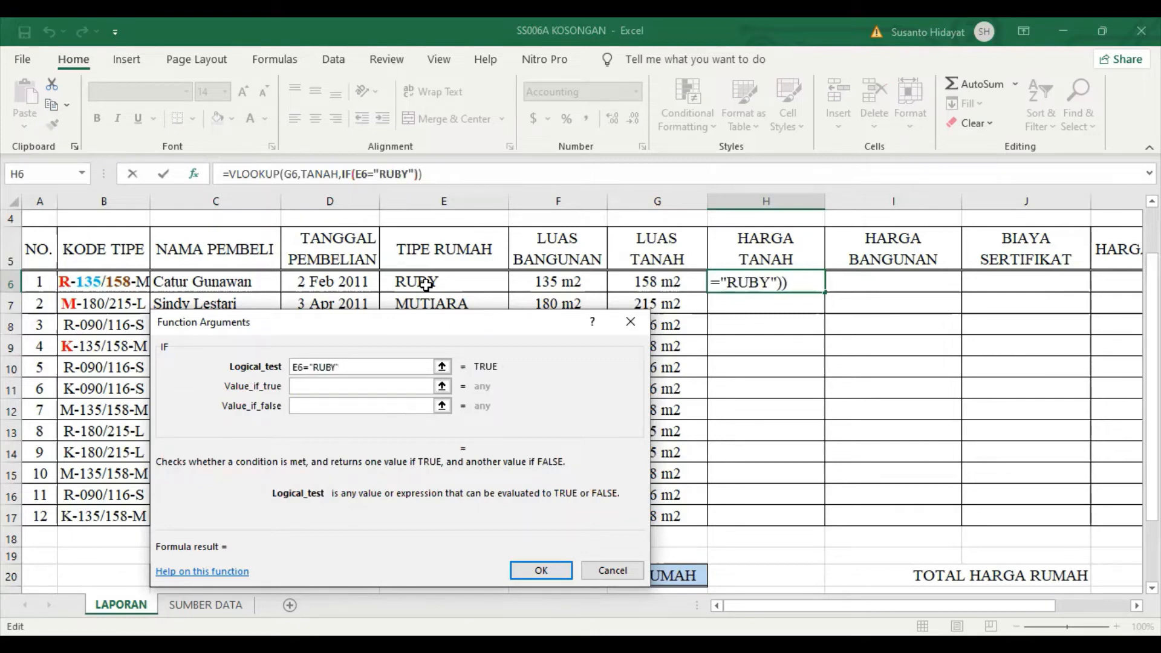
click(359, 388)
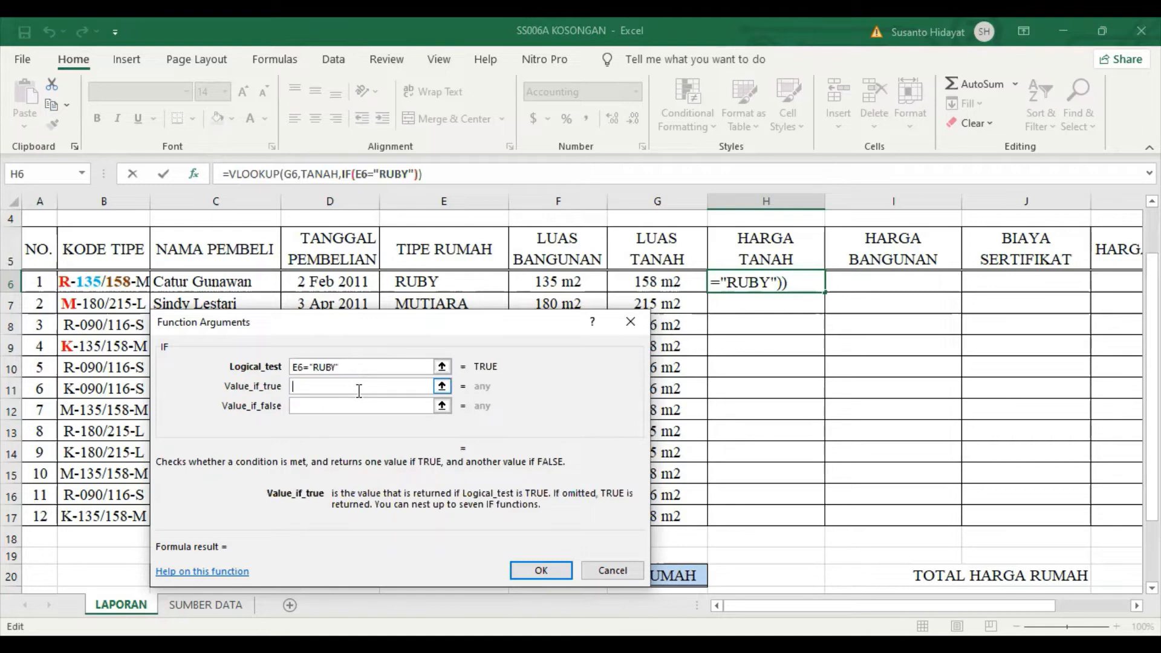
text(2)
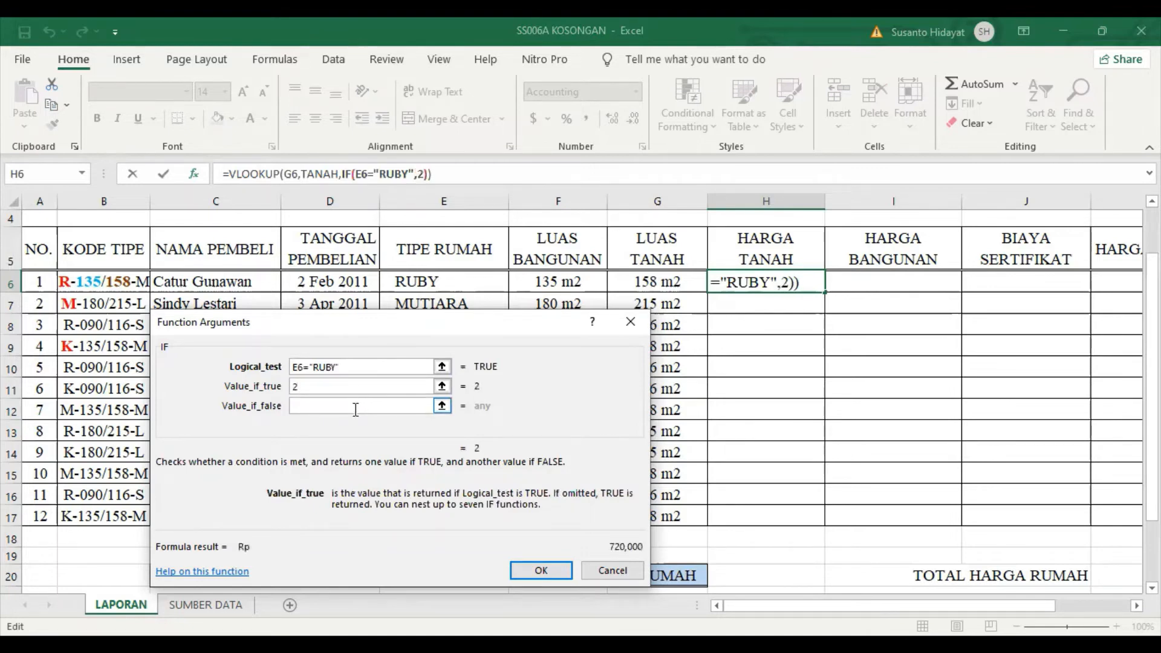
Nest a second IF as the false value, testing E6="KRISTAL" with 3 if true and 4 if false.
click(355, 410)
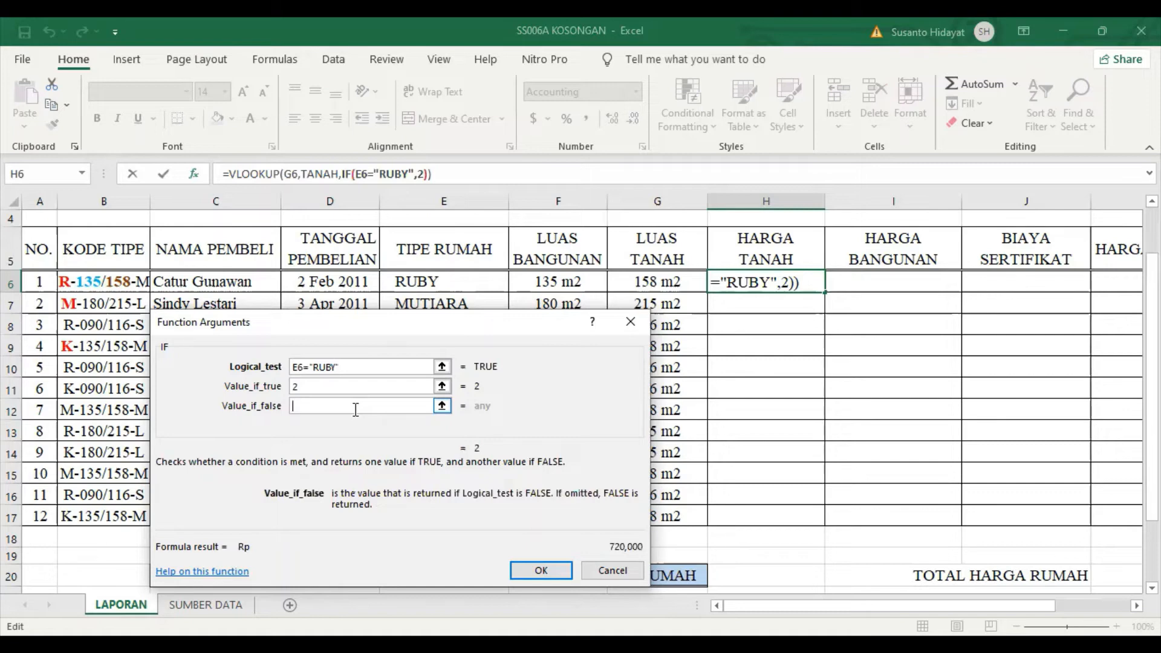
click(82, 175)
click(67, 193)
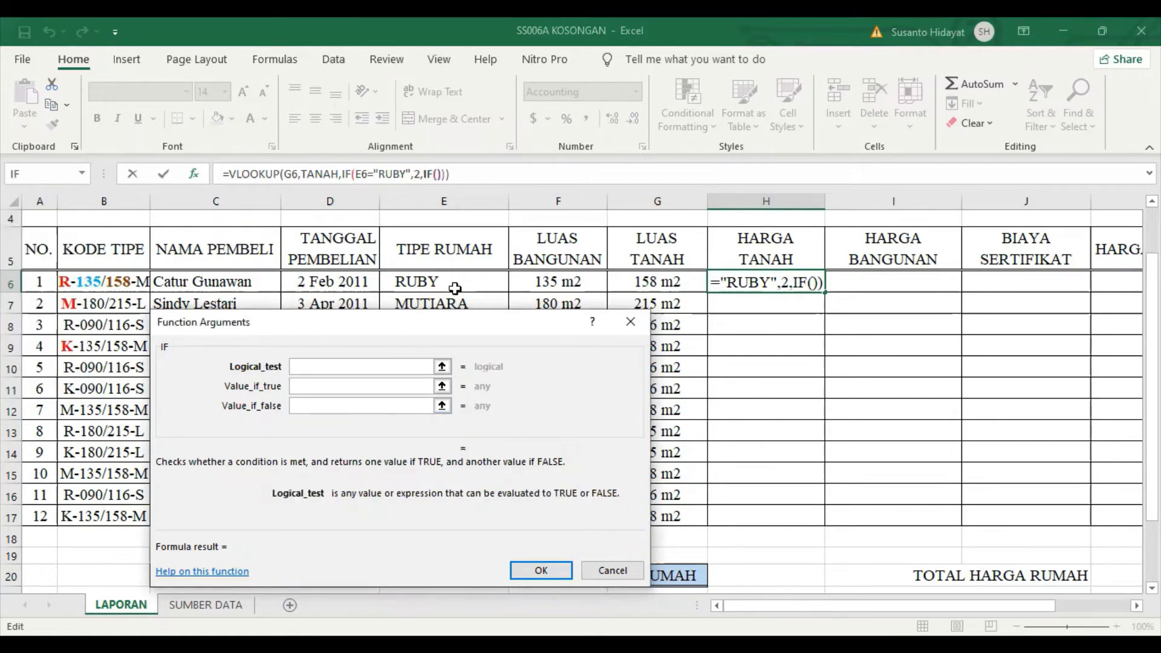
click(464, 282)
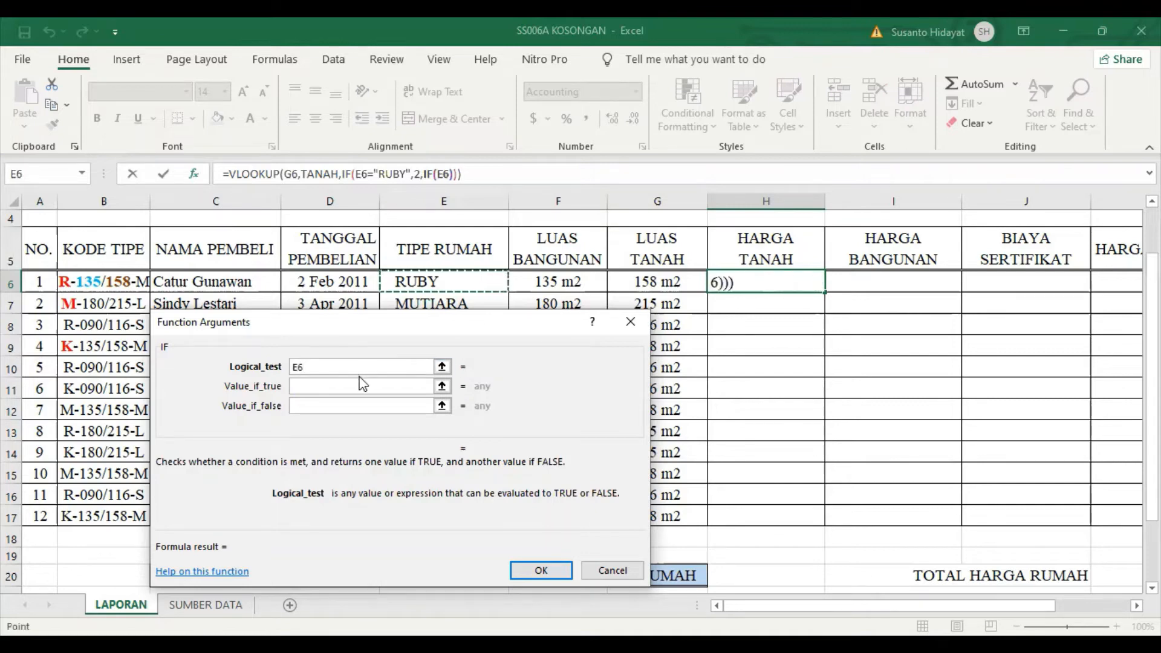
text(=)
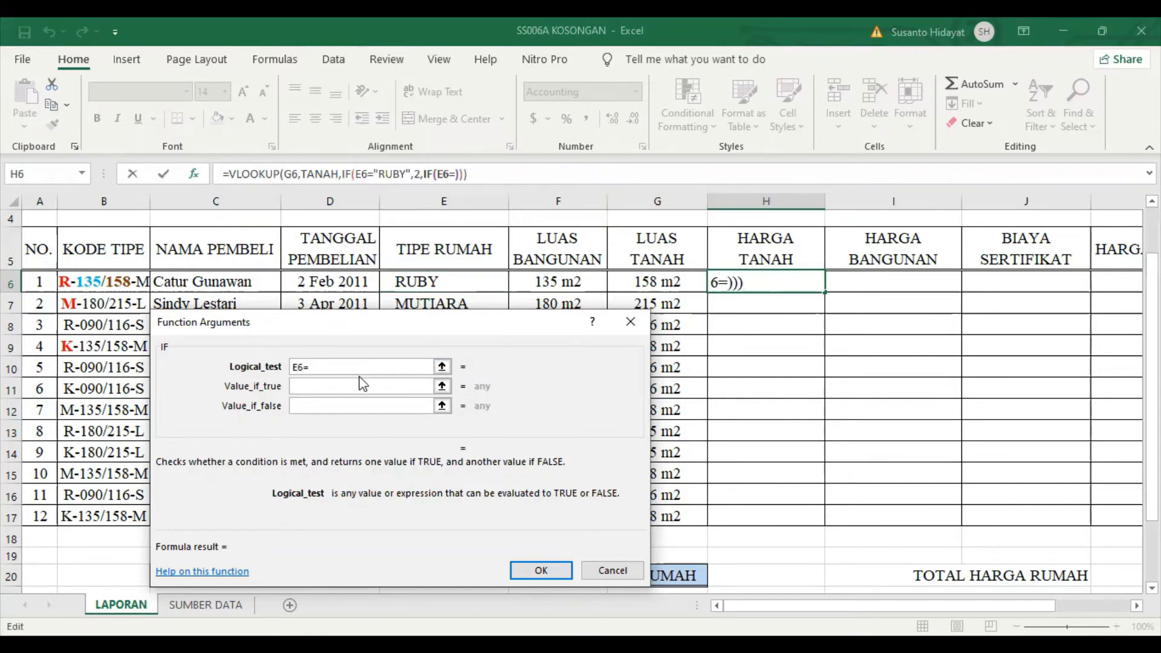
text("KRIS)
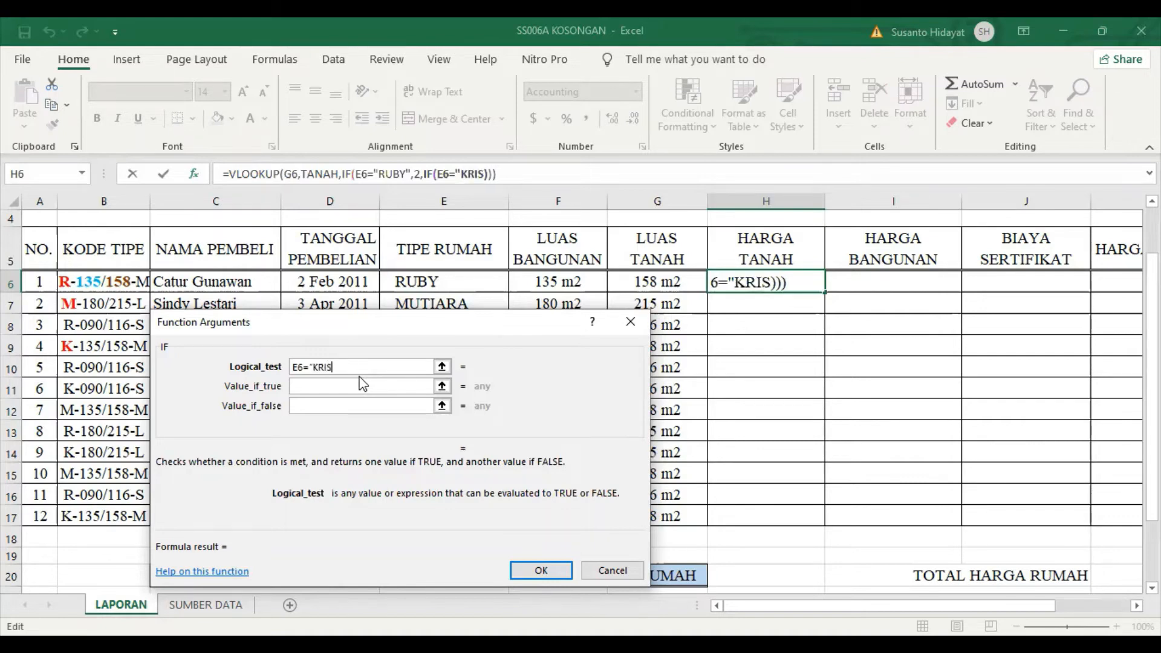
text(TAL")
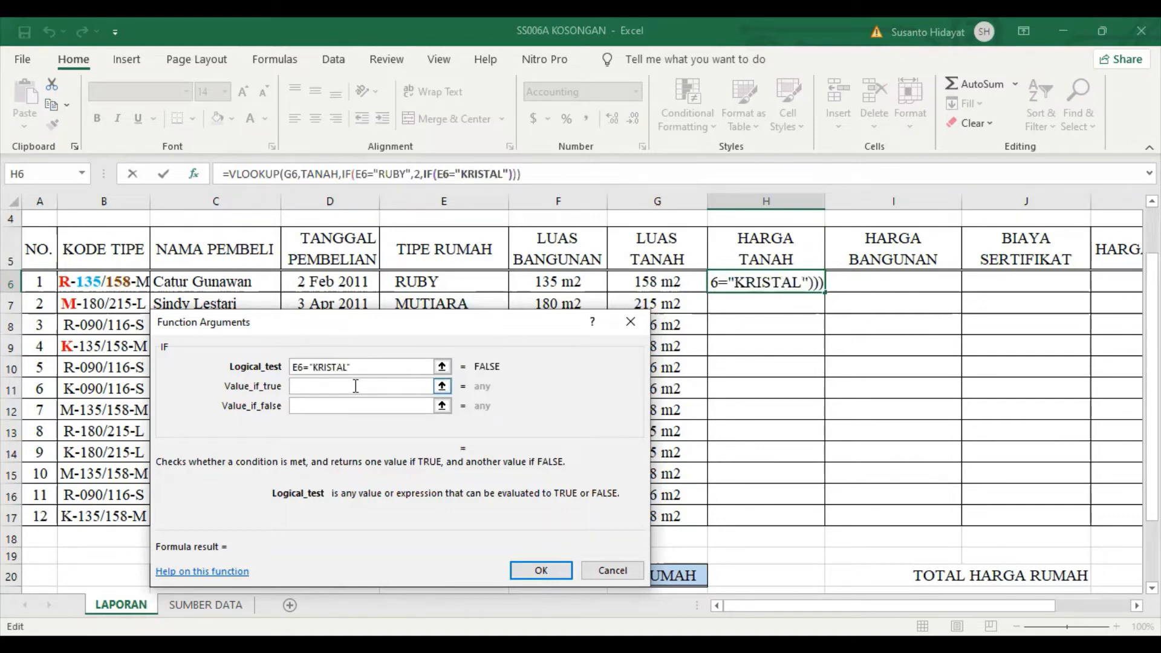
click(355, 387)
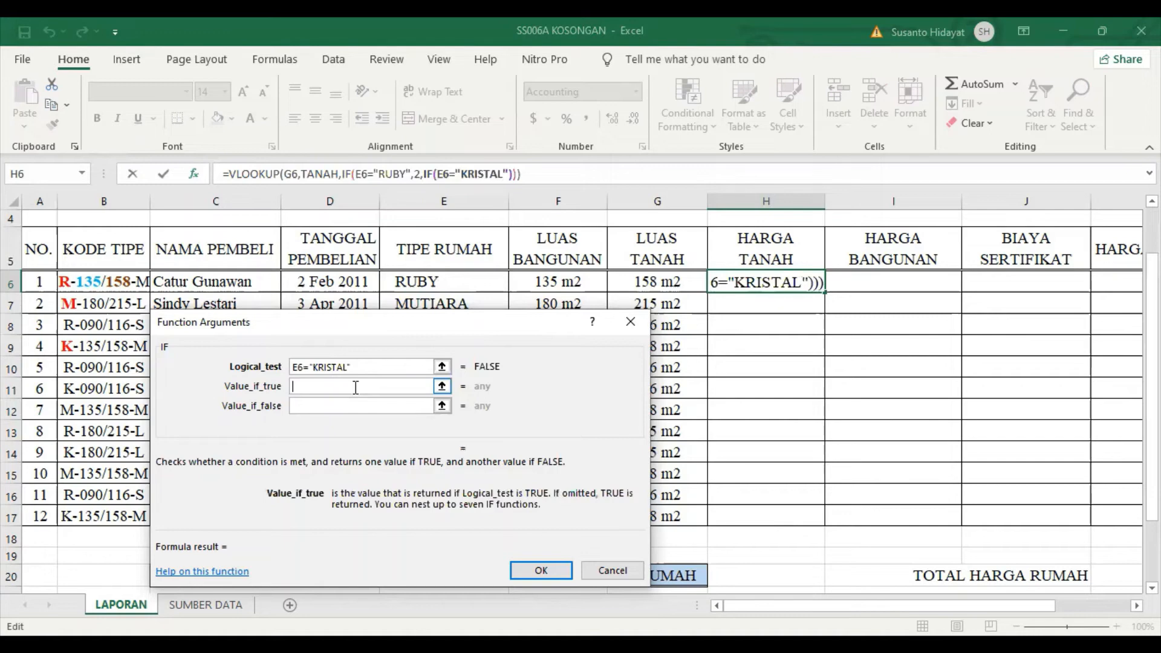
text(3)
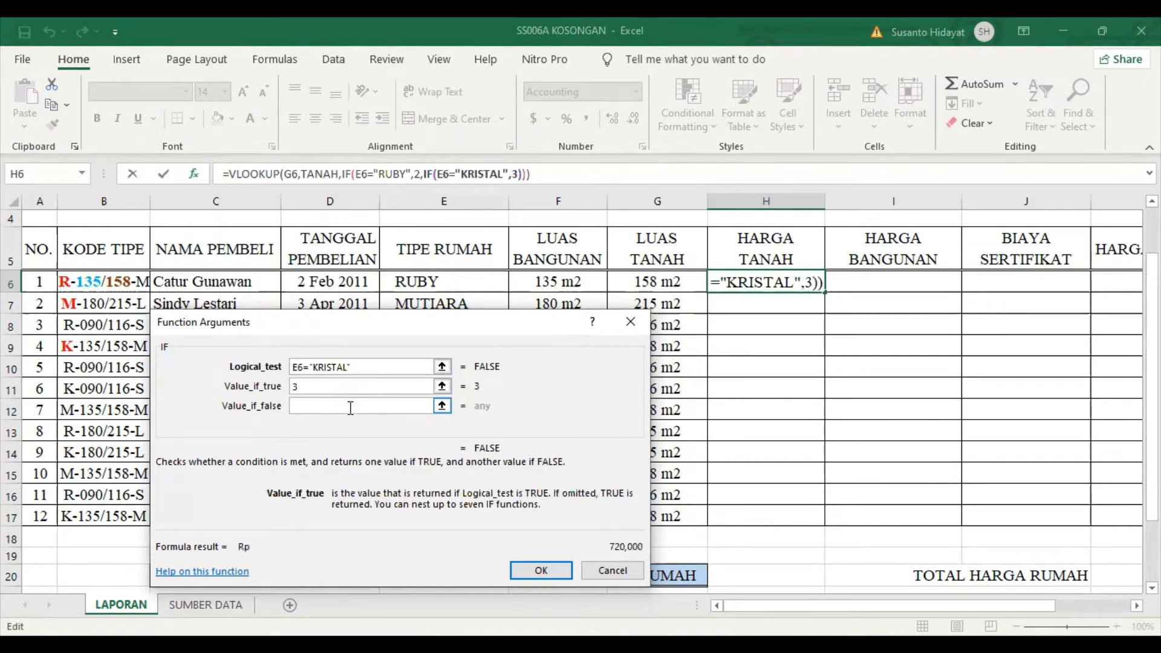
click(351, 409)
text(4)
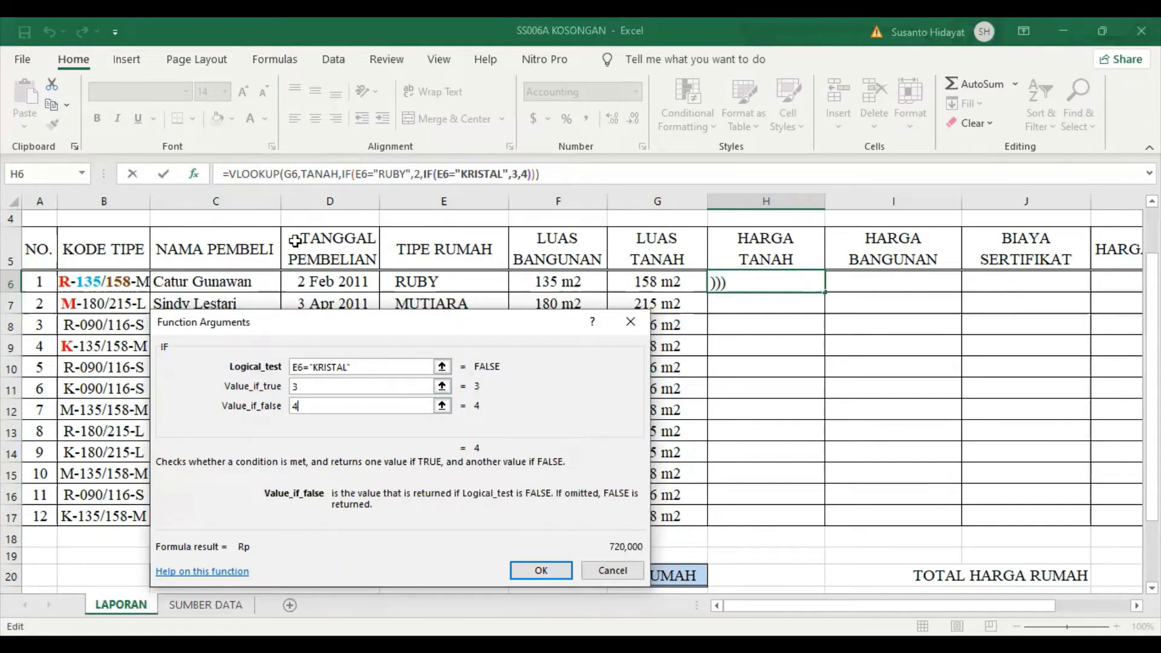
Return to the outer VLOOKUP arguments and set its range lookup to 1.
click(266, 175)
click(316, 425)
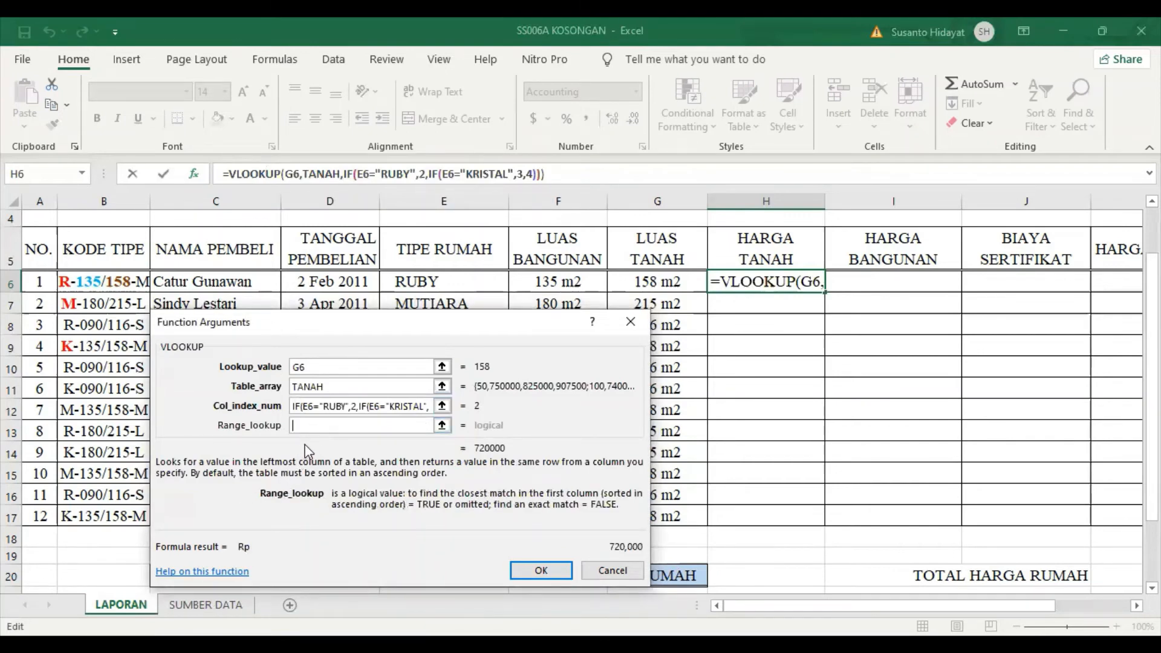
text(1)
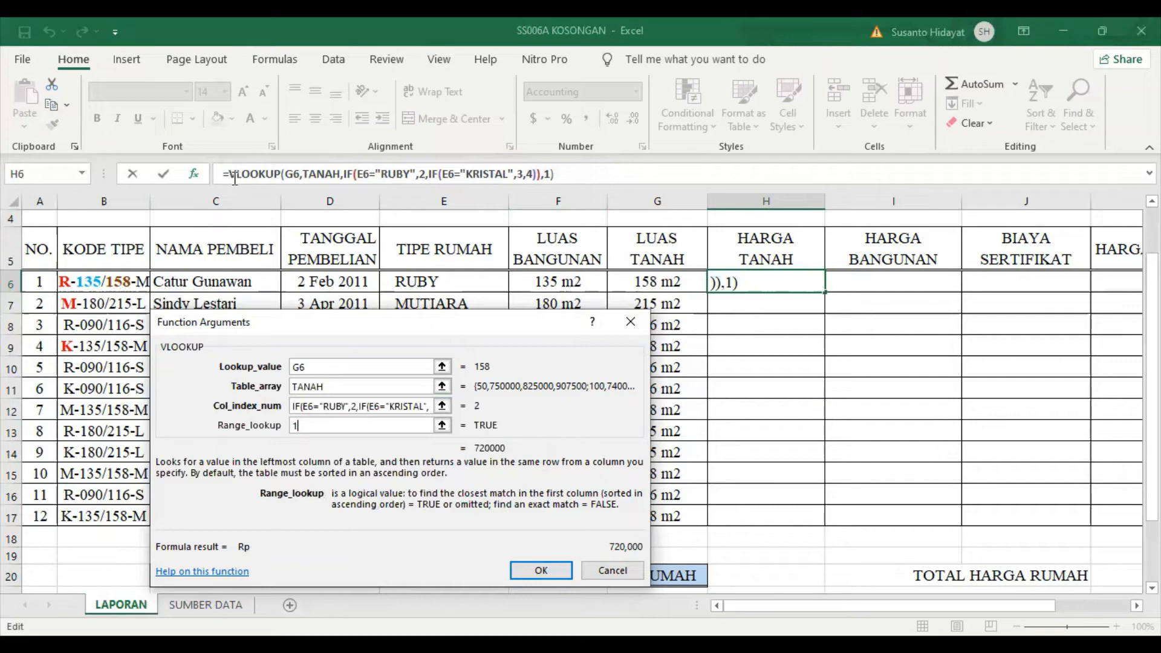
Multiply the VLOOKUP result by G6 and fill the H6 formula down the HARGA TANAH column to H17.
click(565, 178)
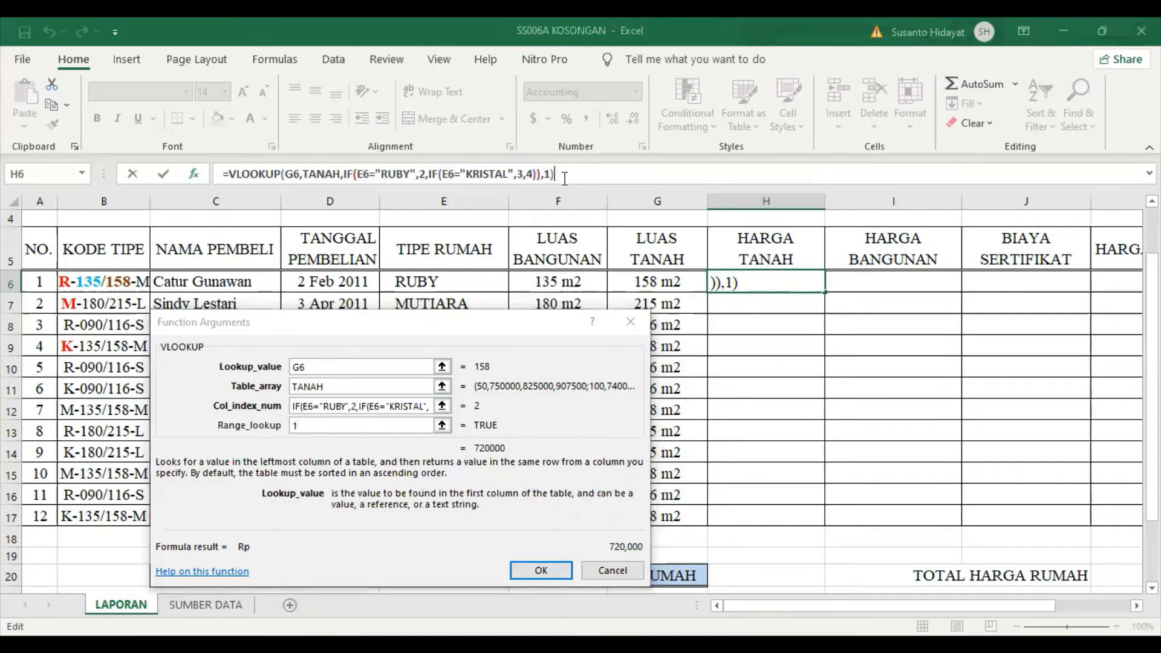
text(*)
click(662, 283)
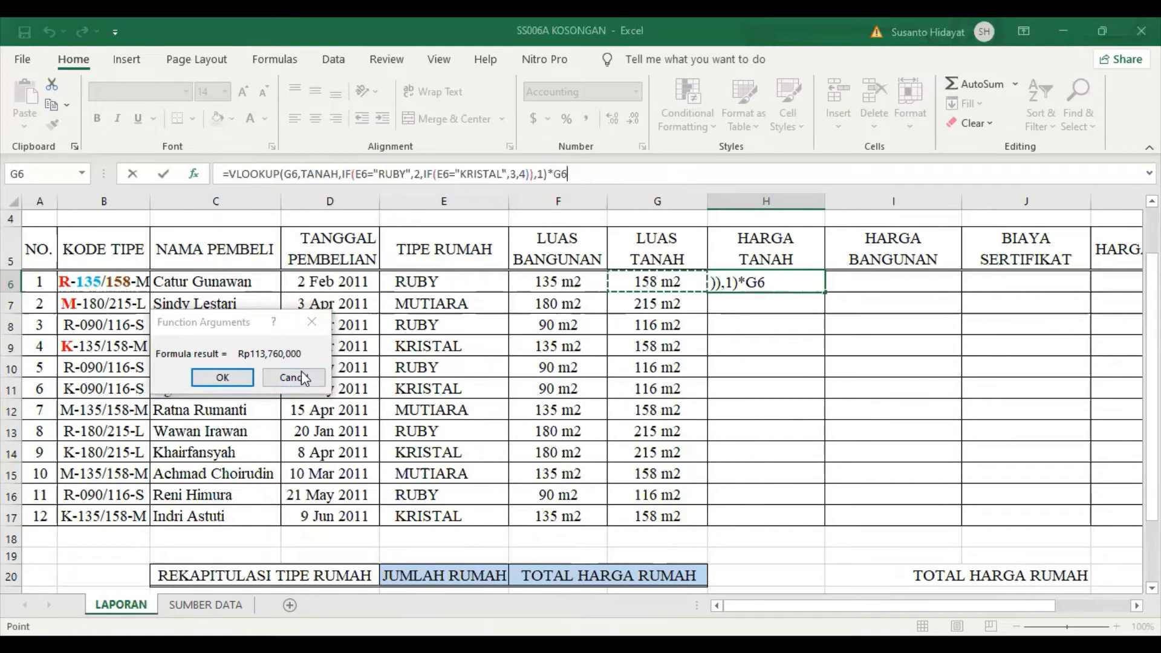
key(Return)
double_click(824, 293)
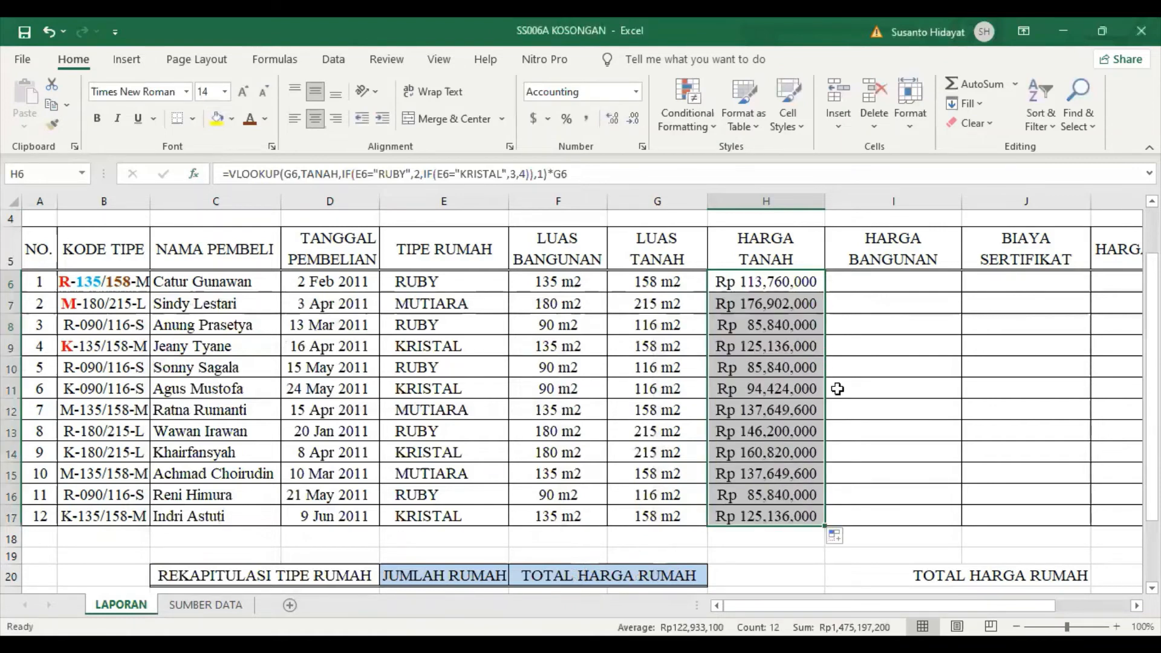
Format the final letter M of the KODE TIPE in cell B6 as bold green, then select HARGA BANGUNAN cell I6.
click(885, 283)
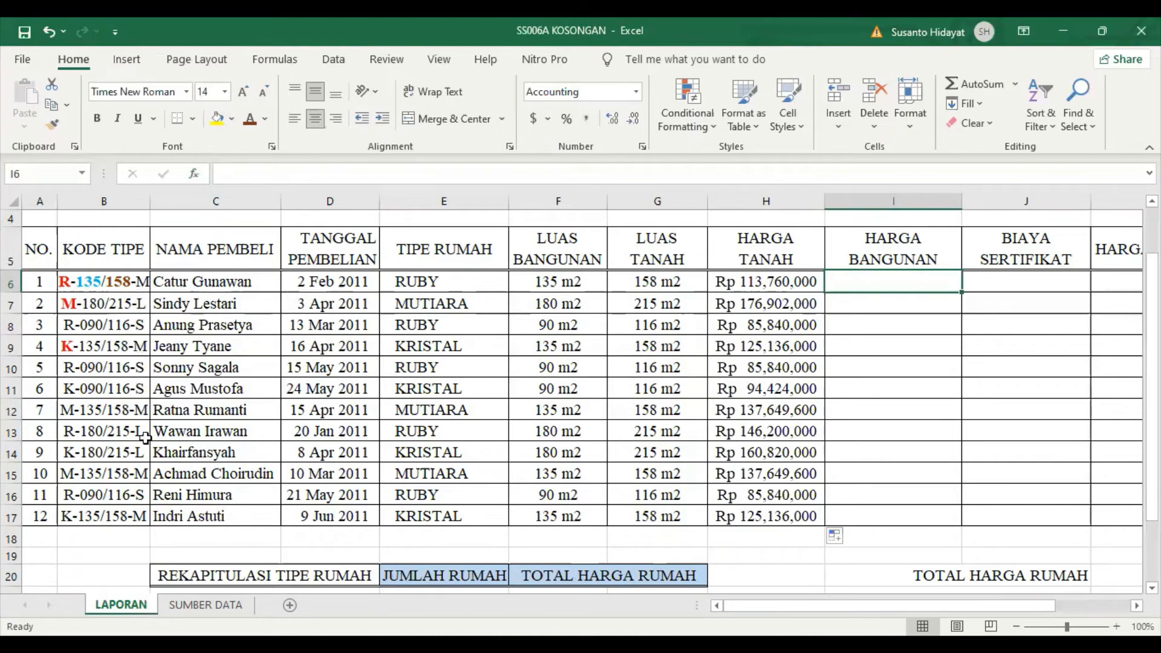
click(135, 289)
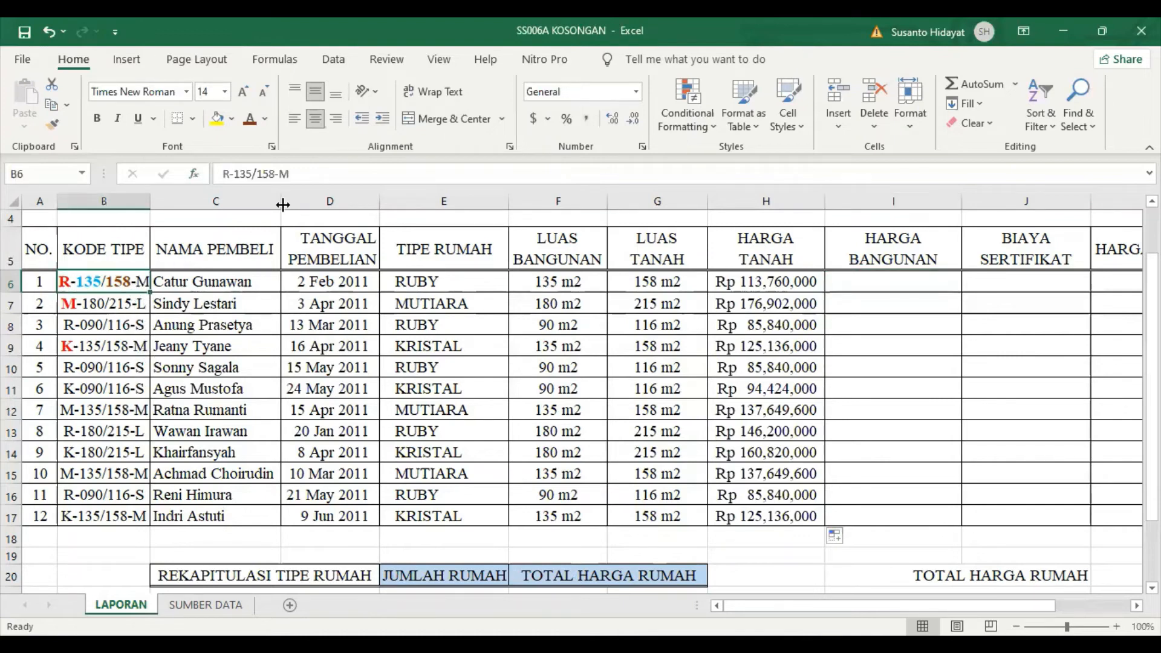
drag(279, 176, 292, 178)
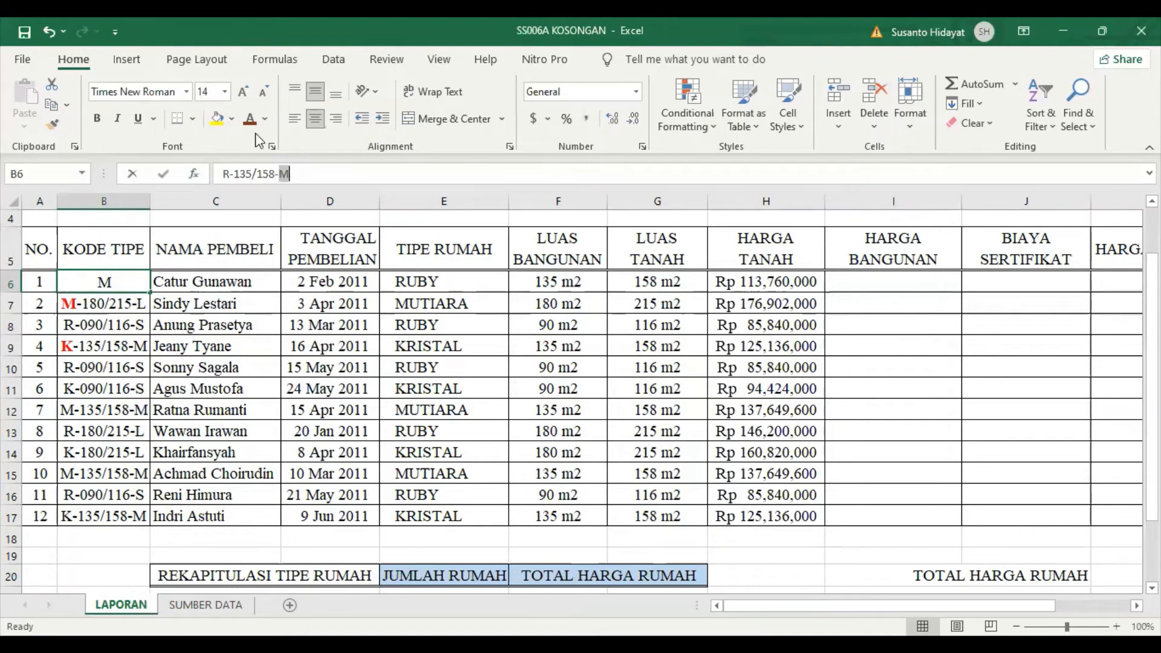
click(265, 117)
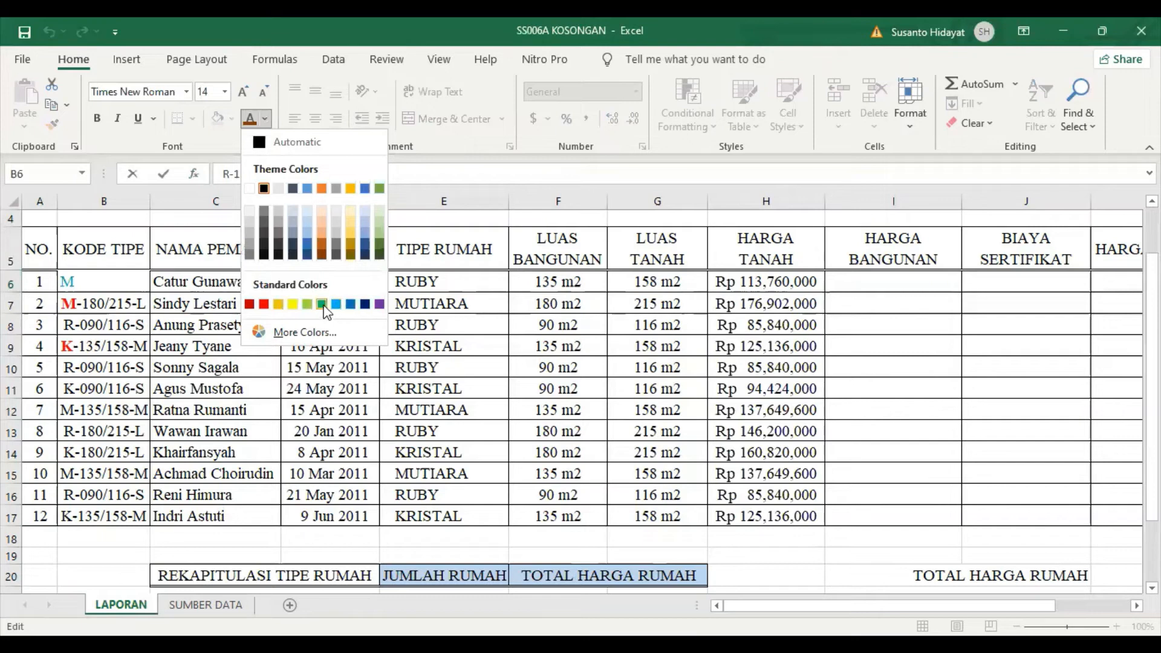
click(322, 305)
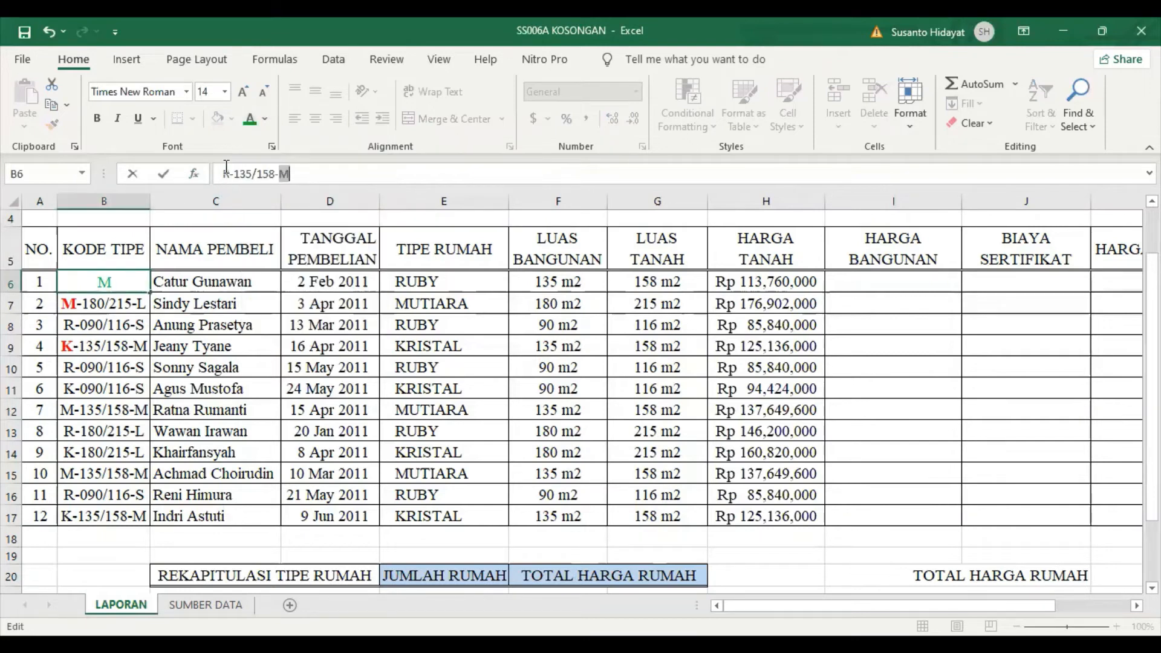
click(98, 119)
click(98, 119)
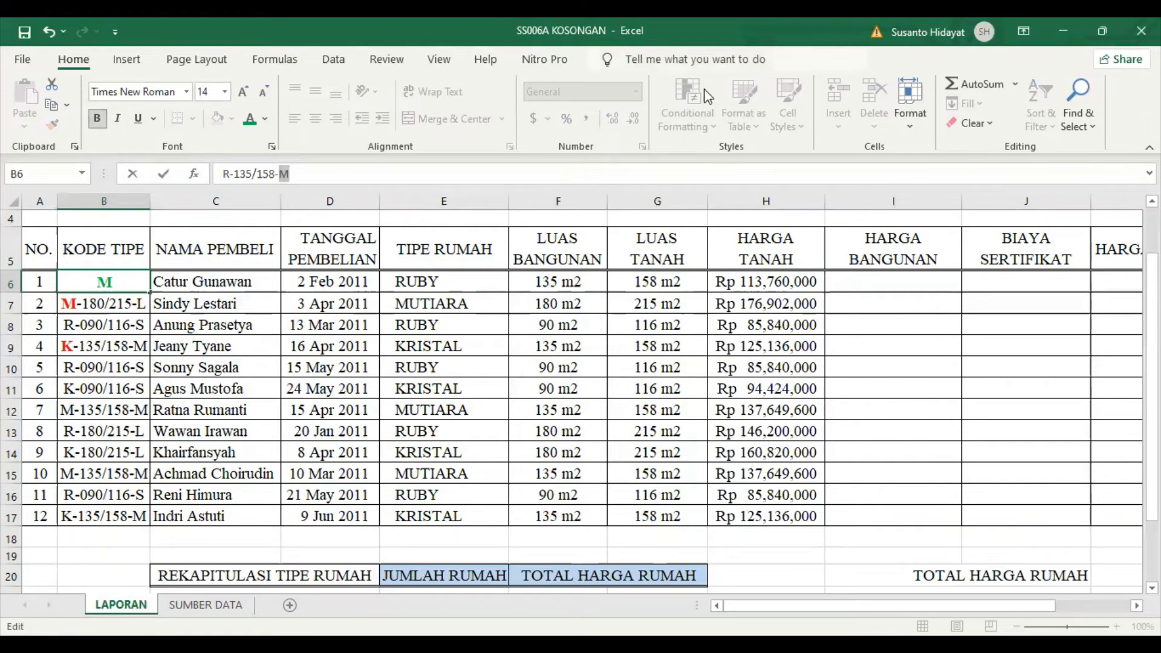
click(872, 282)
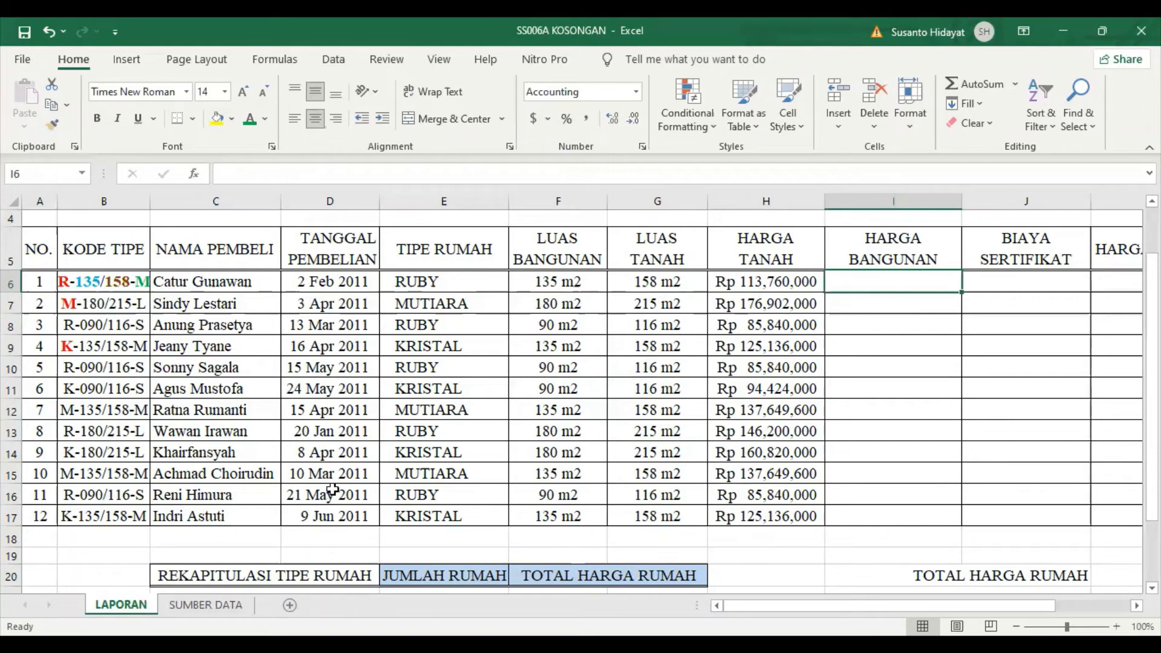
Examine the S, M and L codes of TABEL HARGA BANGUNAN and the LUAS TANAH thresholds on the SUMBER DATA sheet.
click(206, 605)
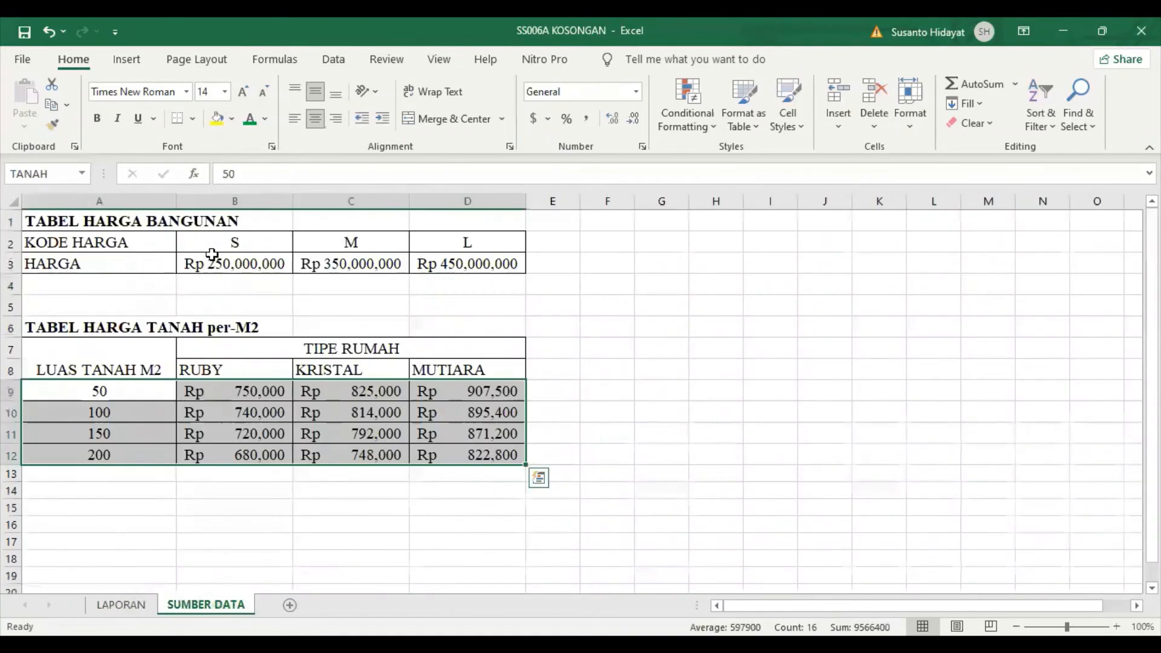
click(218, 243)
click(377, 245)
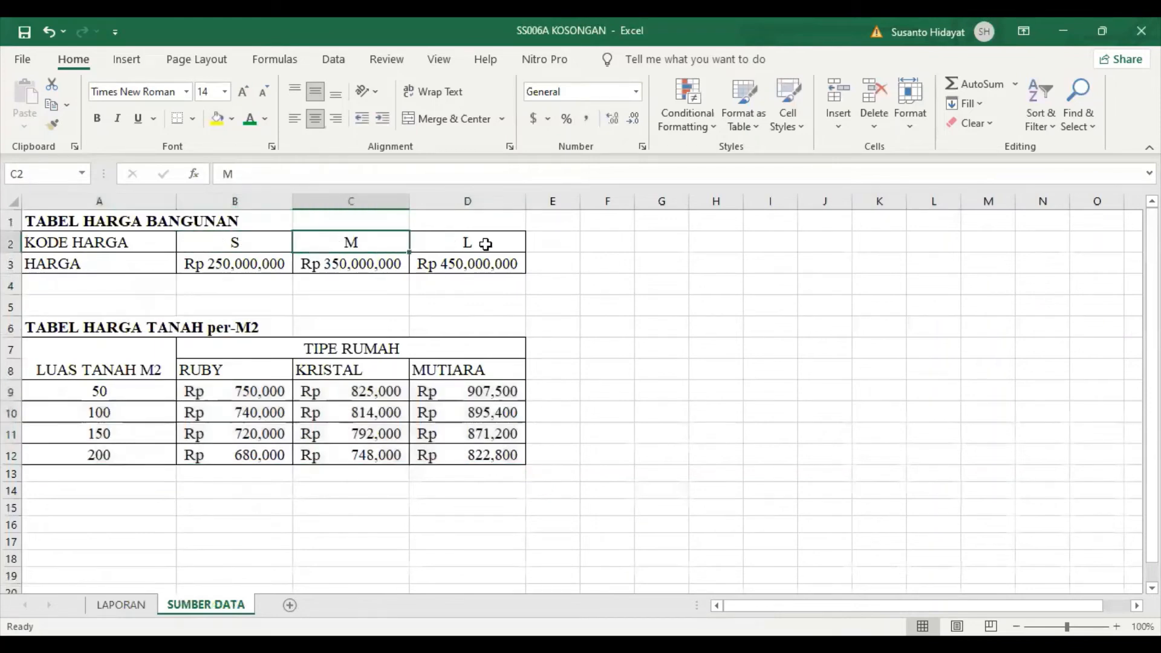
click(487, 246)
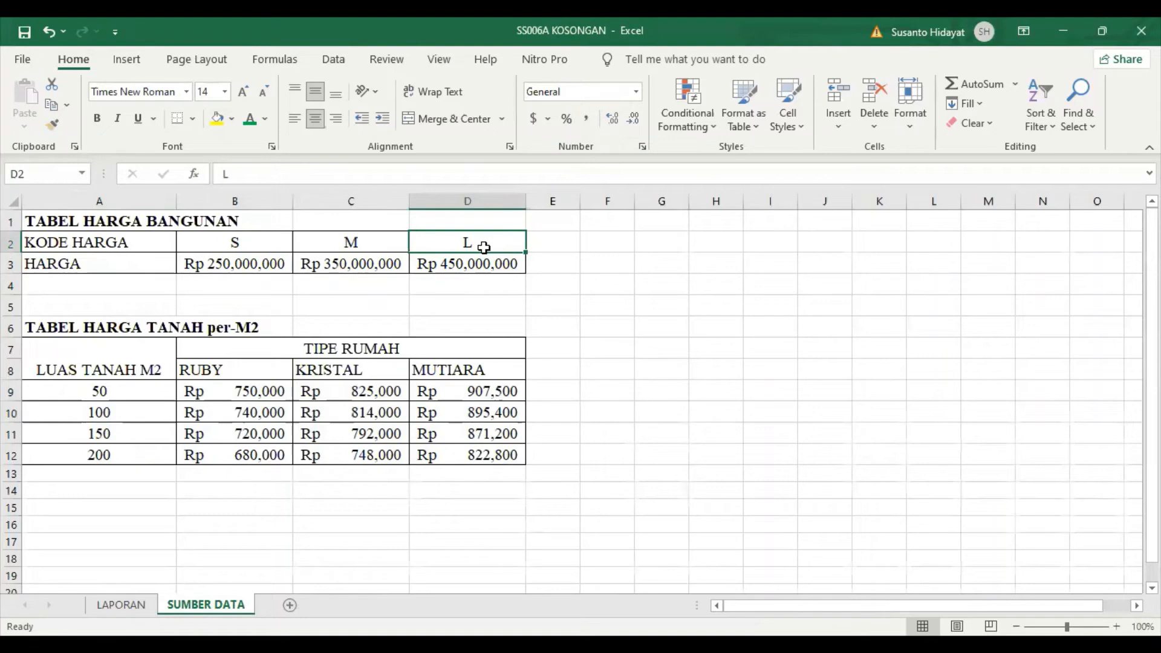
click(250, 245)
click(330, 242)
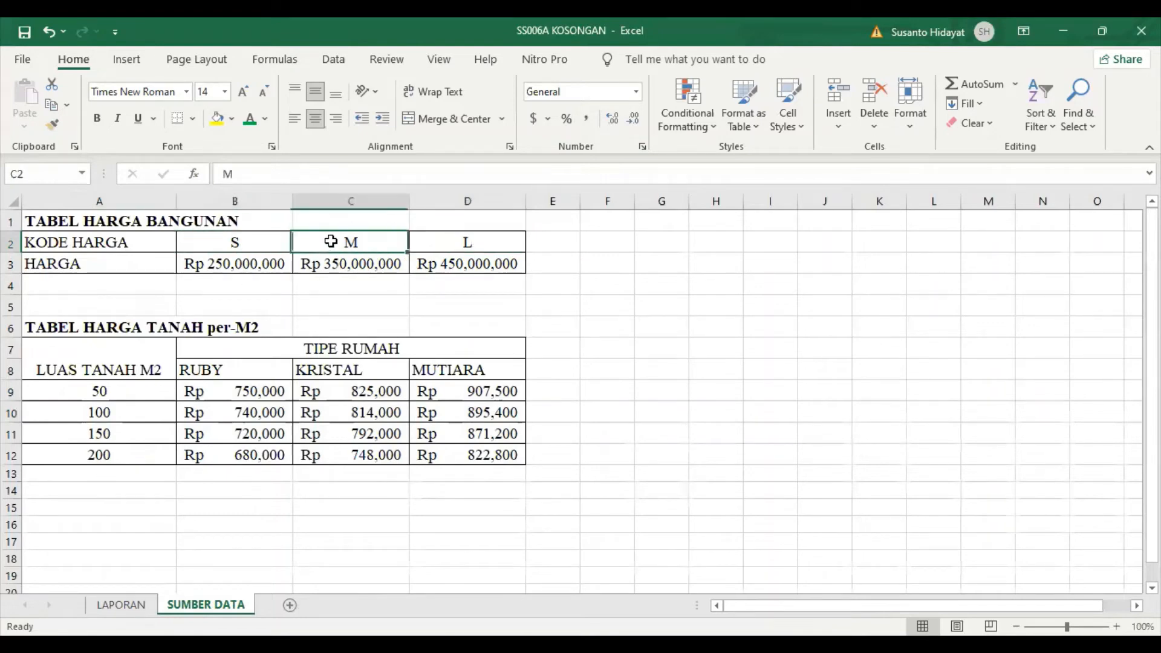
click(443, 241)
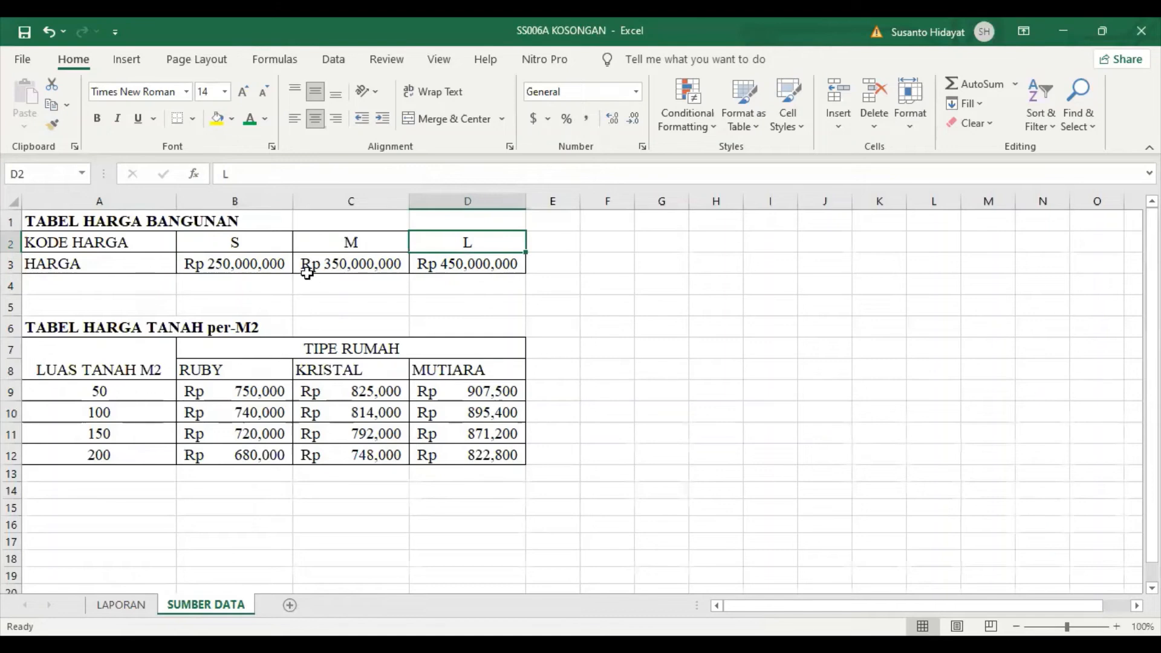
click(113, 391)
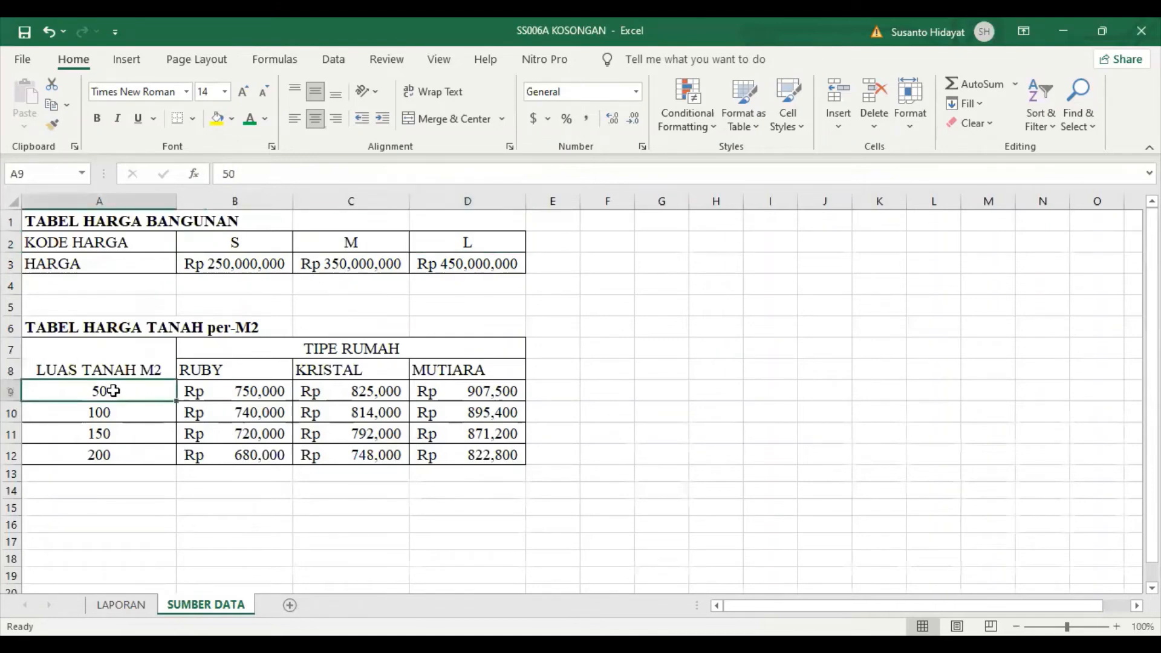
click(112, 411)
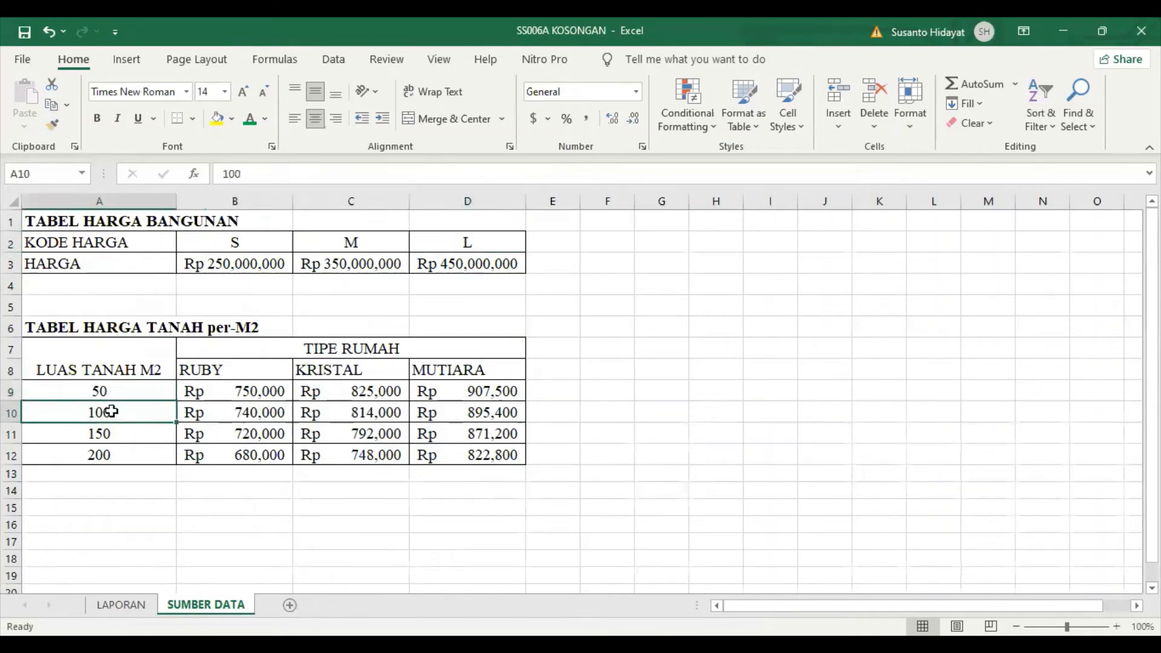
click(115, 434)
click(118, 456)
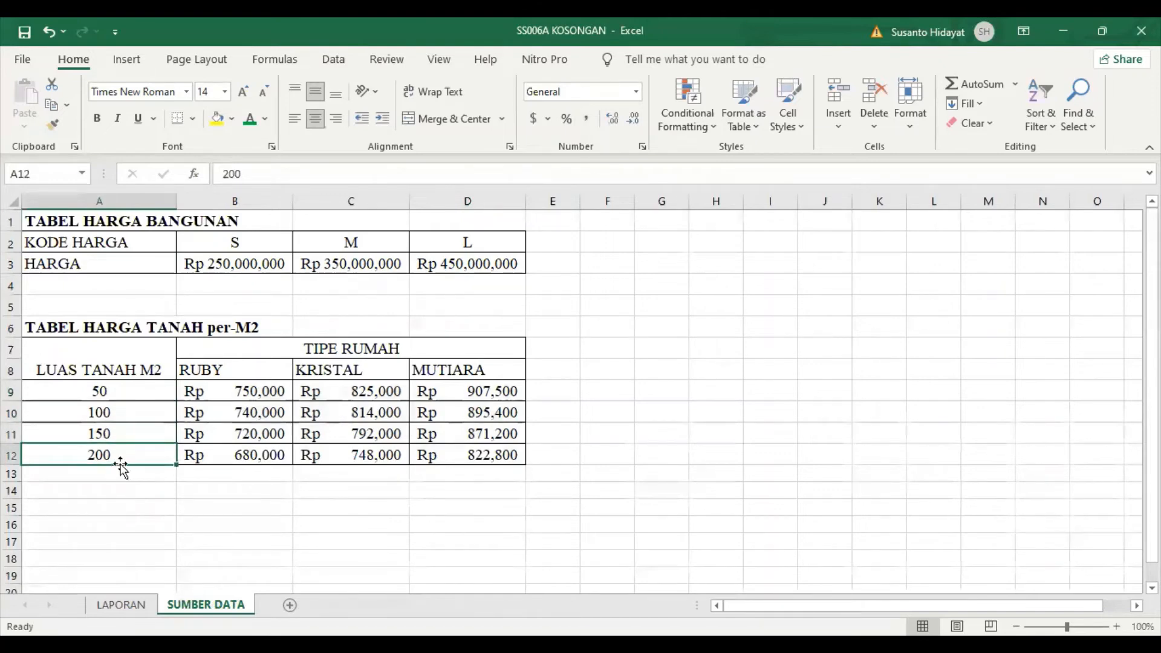
click(124, 604)
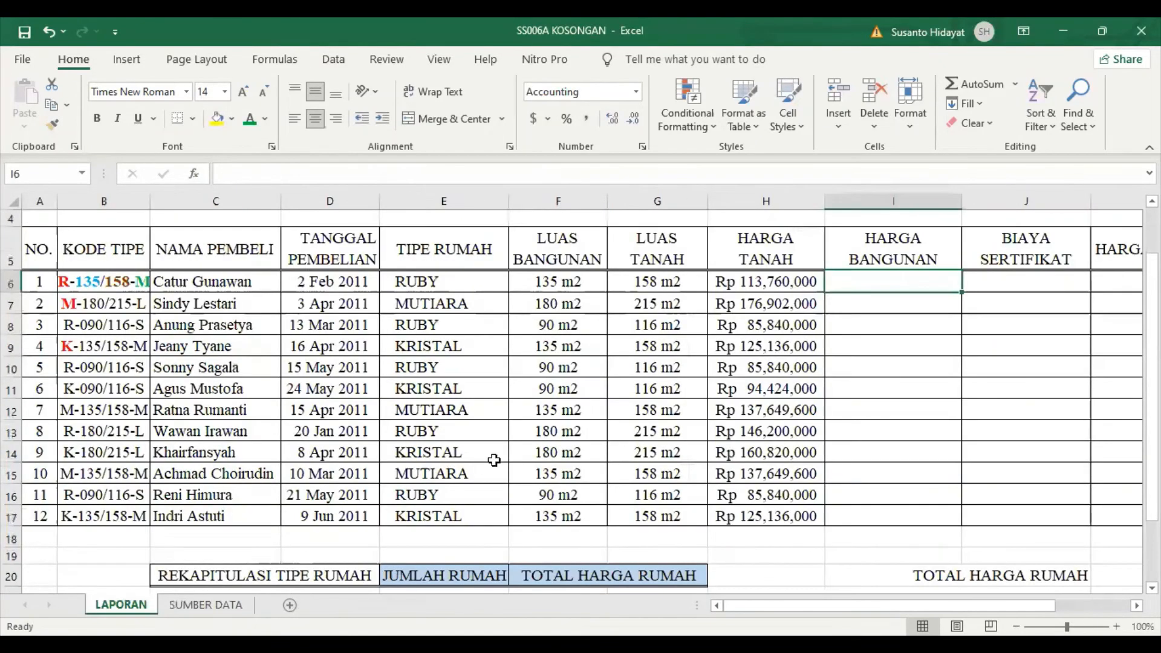
Compare the LUAS TANAH and HARGA BANGUNAN columns of the LAPORAN sheet with the two price tables on SUMBER DATA.
click(206, 605)
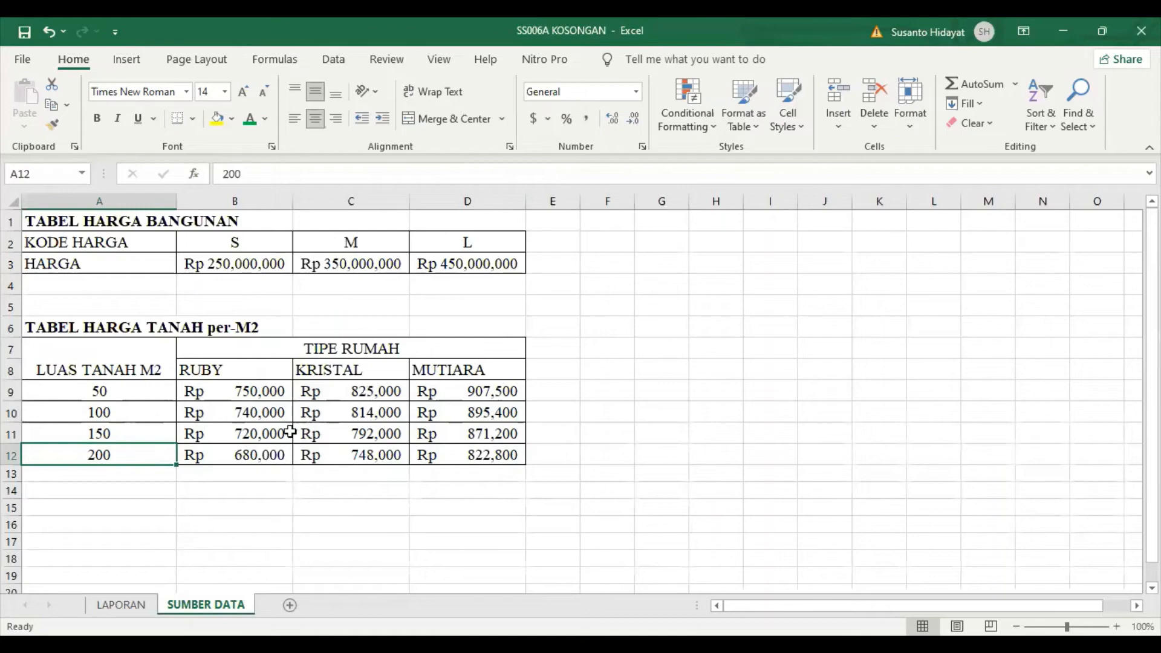
click(121, 605)
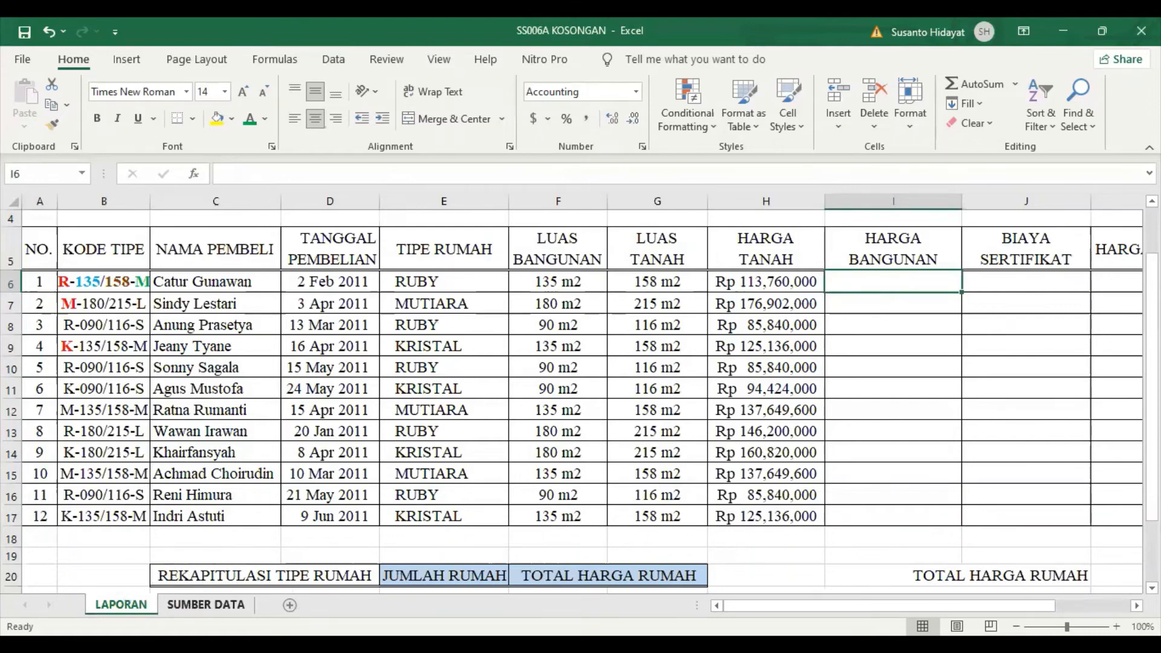
click(206, 605)
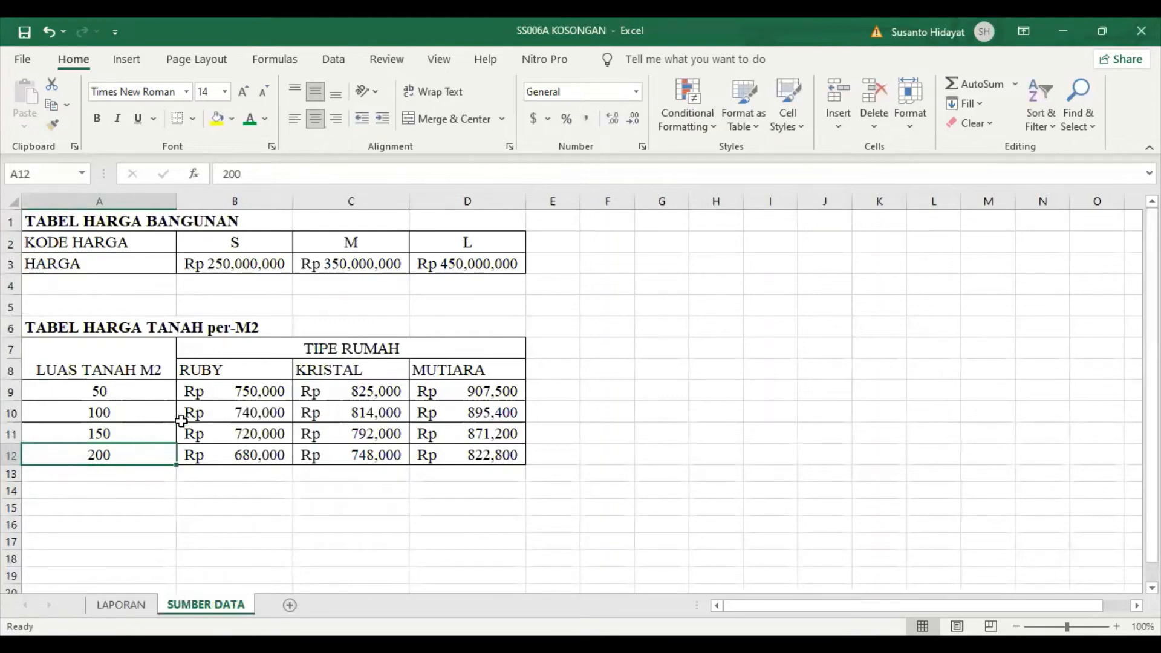
click(121, 605)
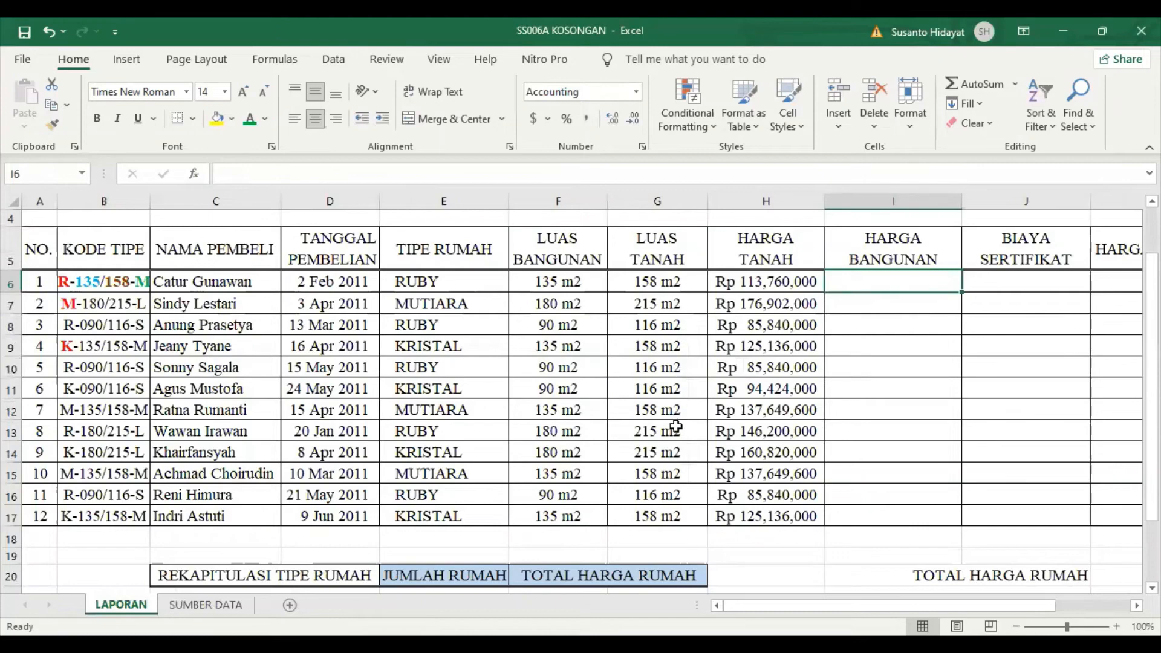
click(670, 370)
click(206, 605)
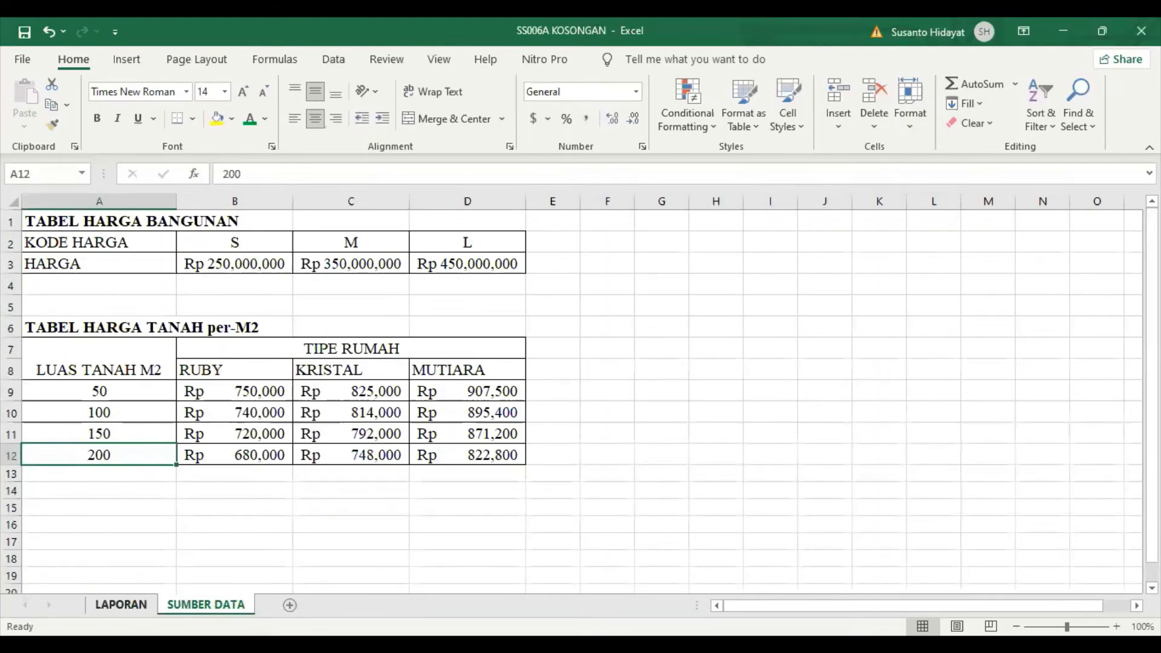
click(121, 605)
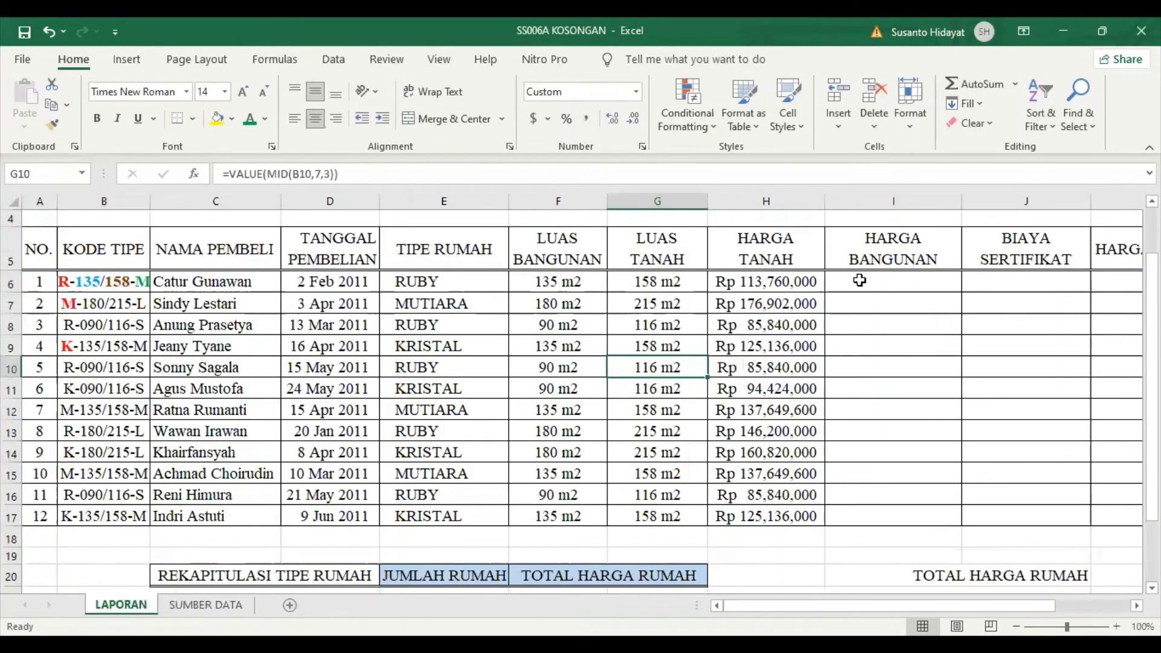
click(867, 282)
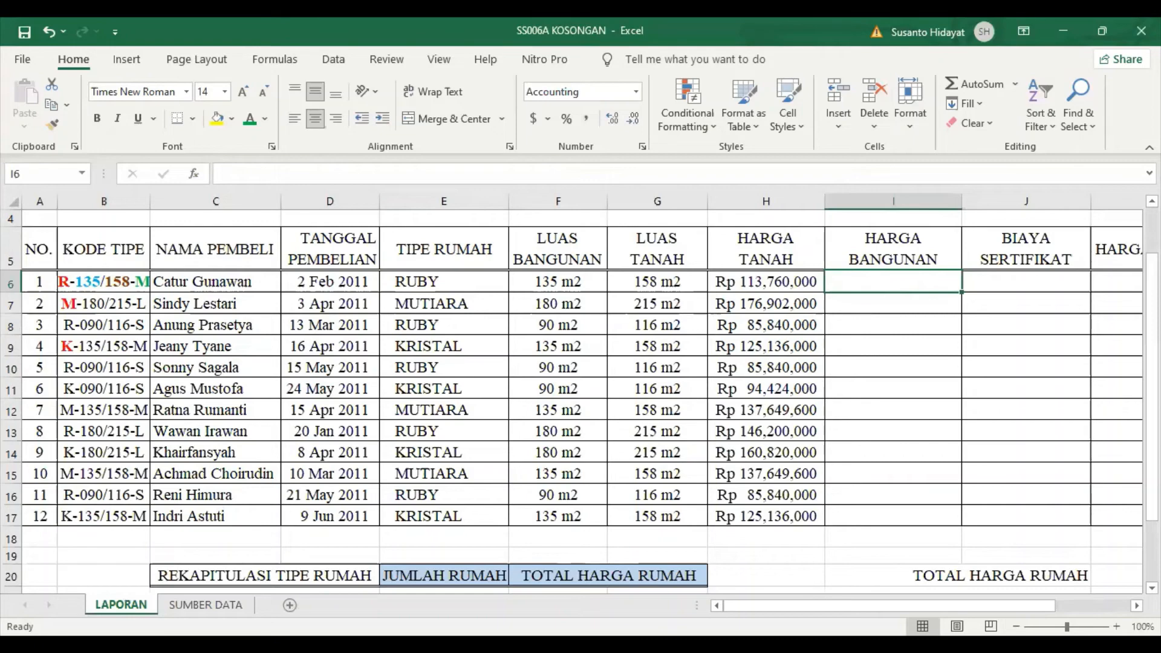
click(205, 605)
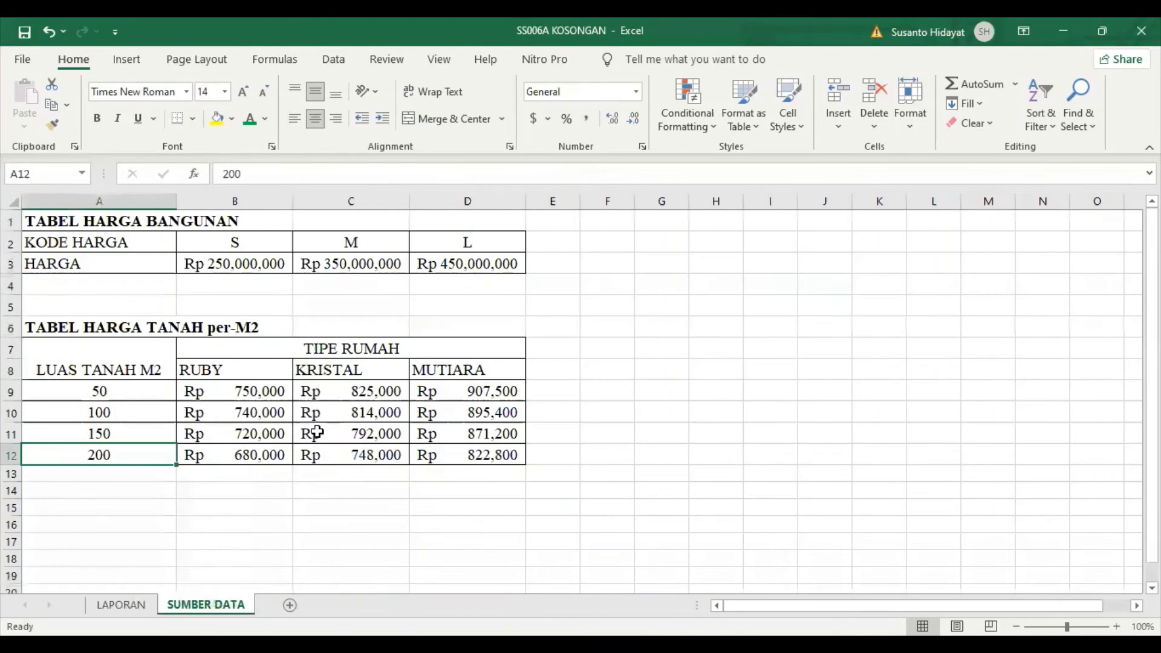
click(369, 269)
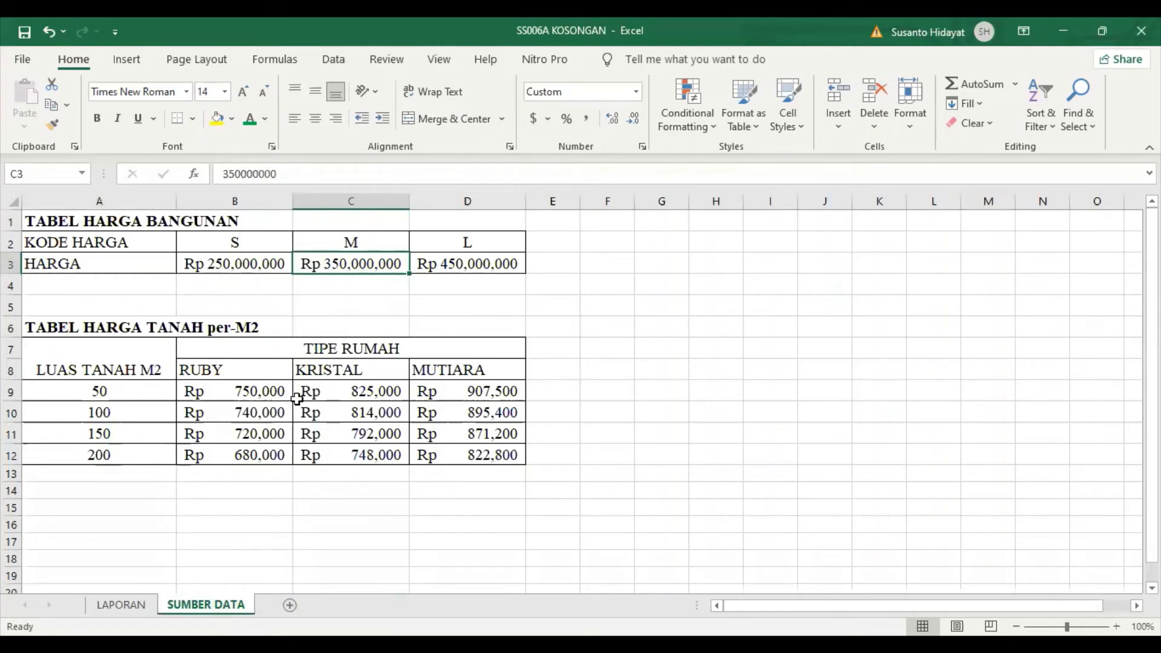
click(120, 604)
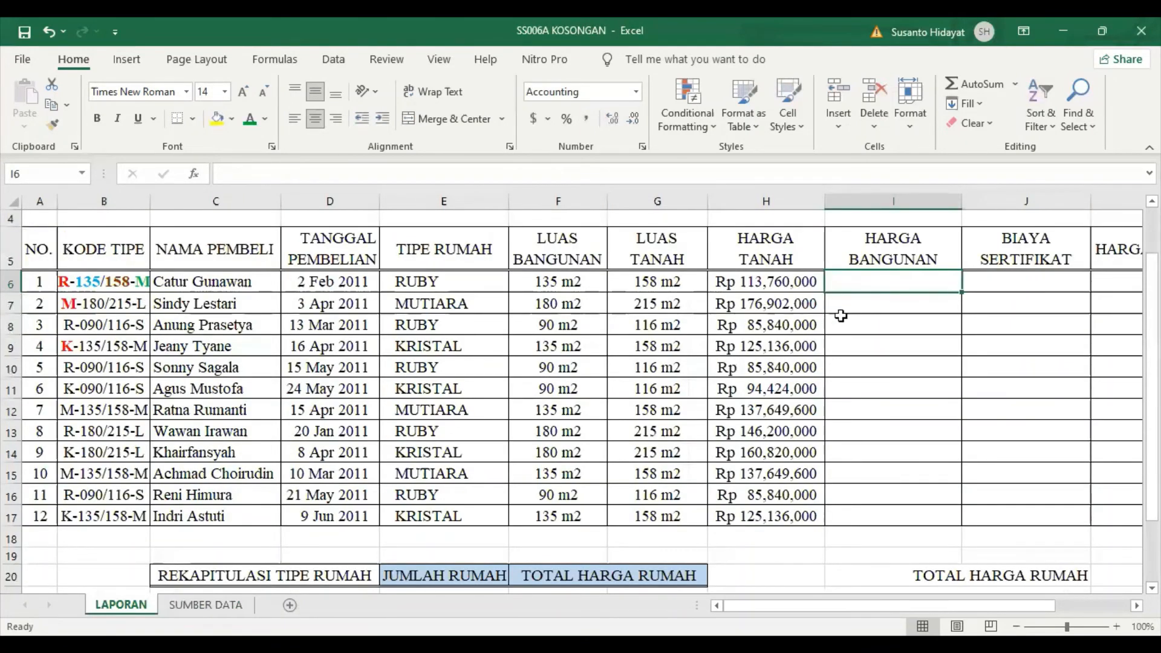
click(861, 306)
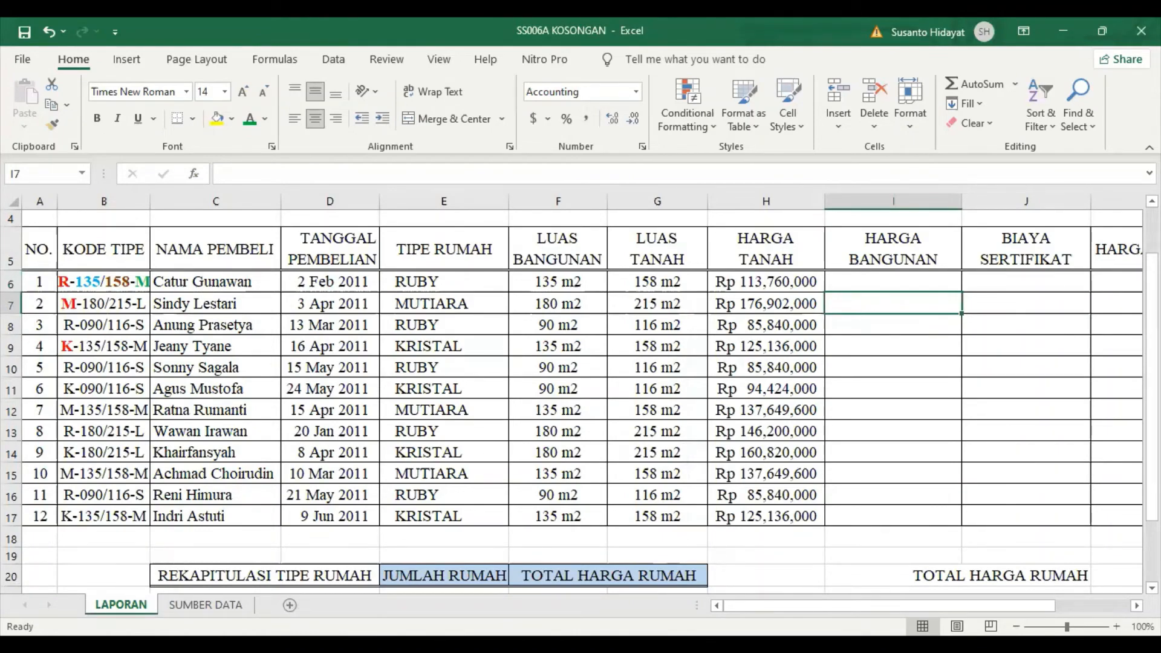
click(205, 605)
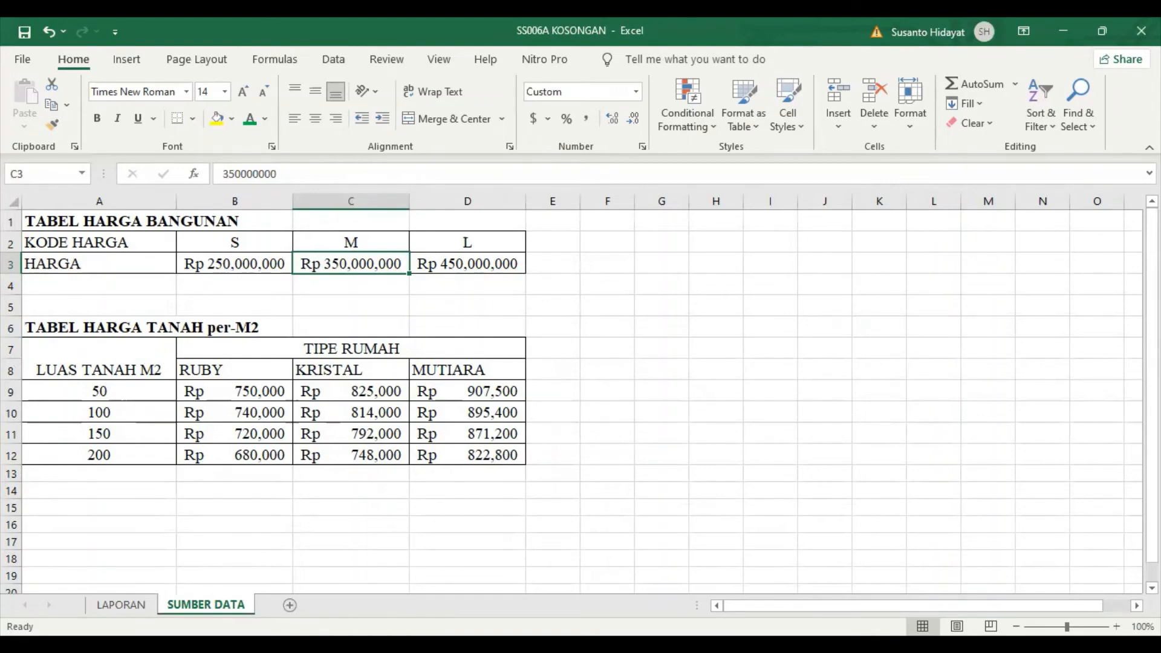
click(121, 605)
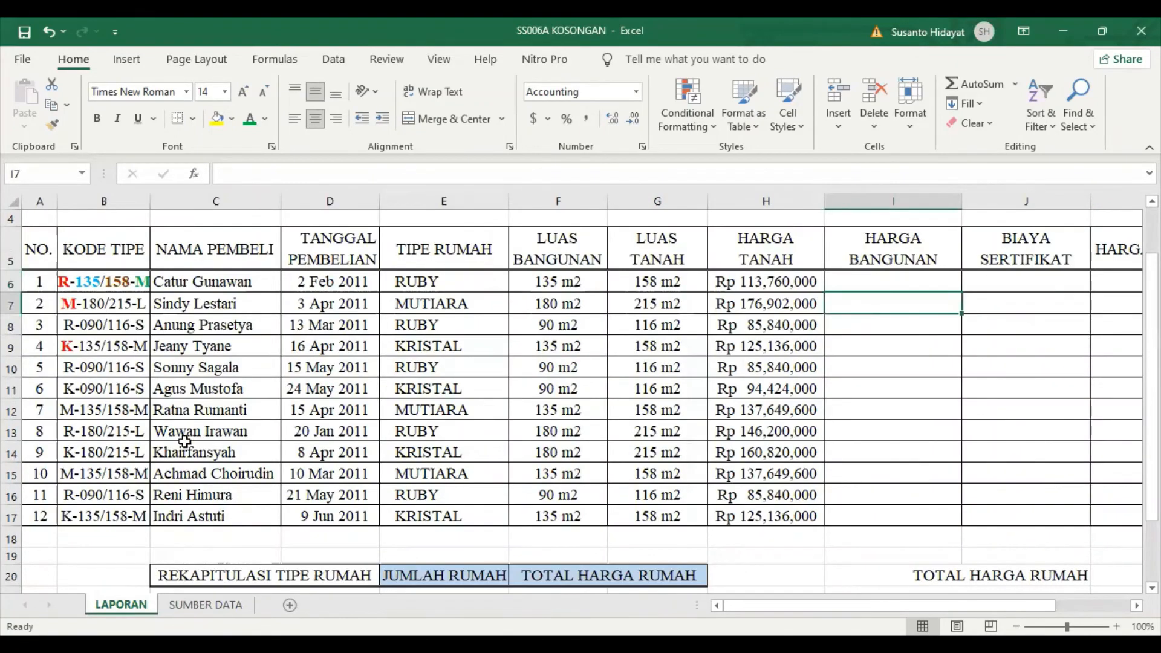
click(844, 326)
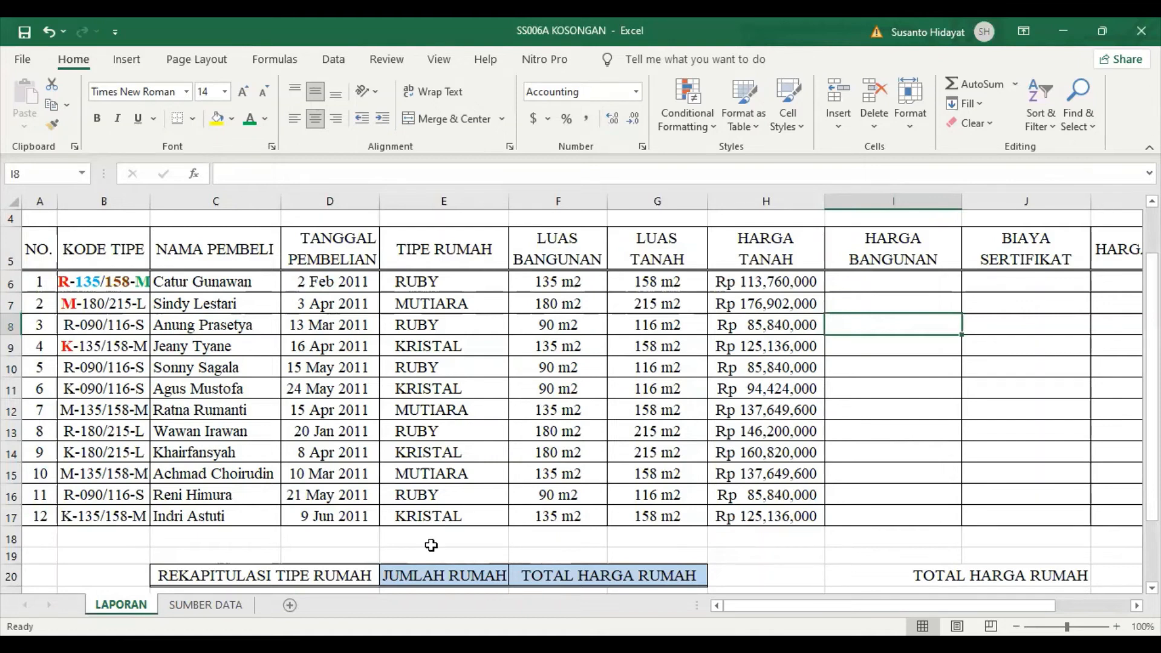
Format the final letters L and S of the KODE TIPE values in cells B7 and B8 as bold green.
click(130, 308)
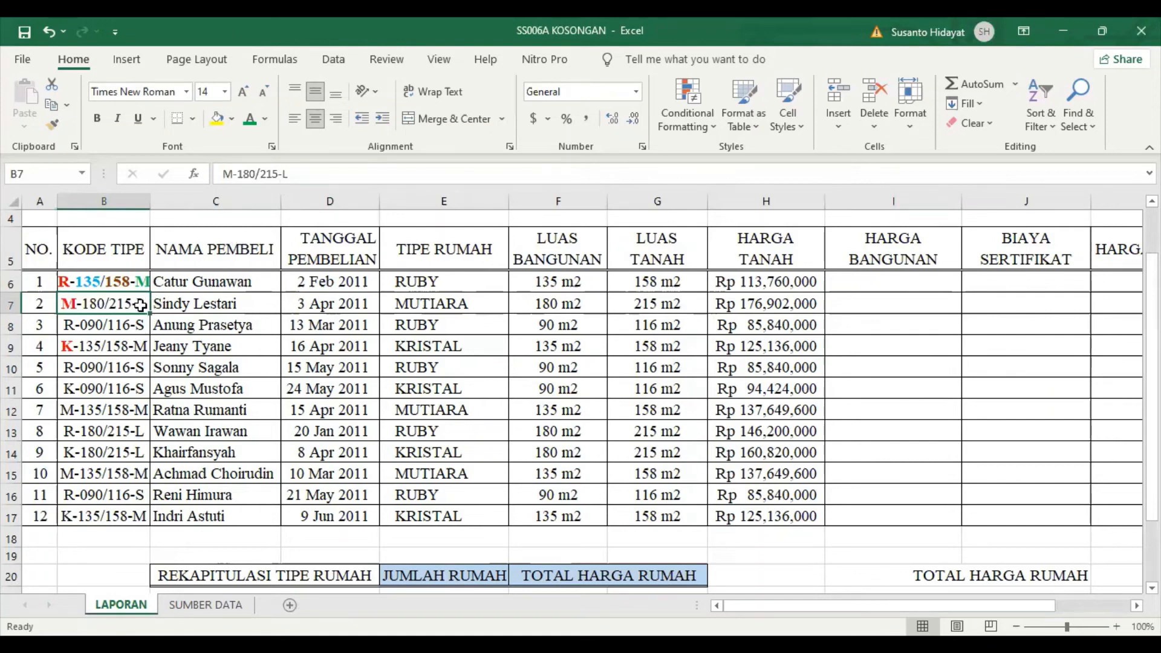
click(281, 174)
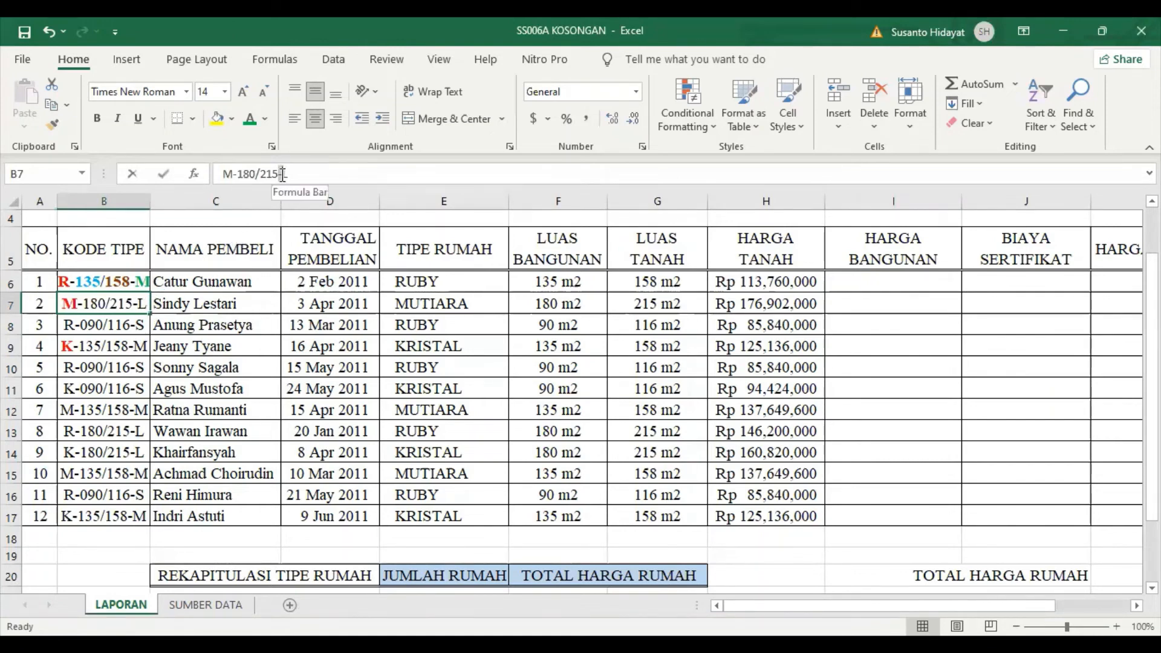
drag(280, 175, 292, 172)
click(250, 118)
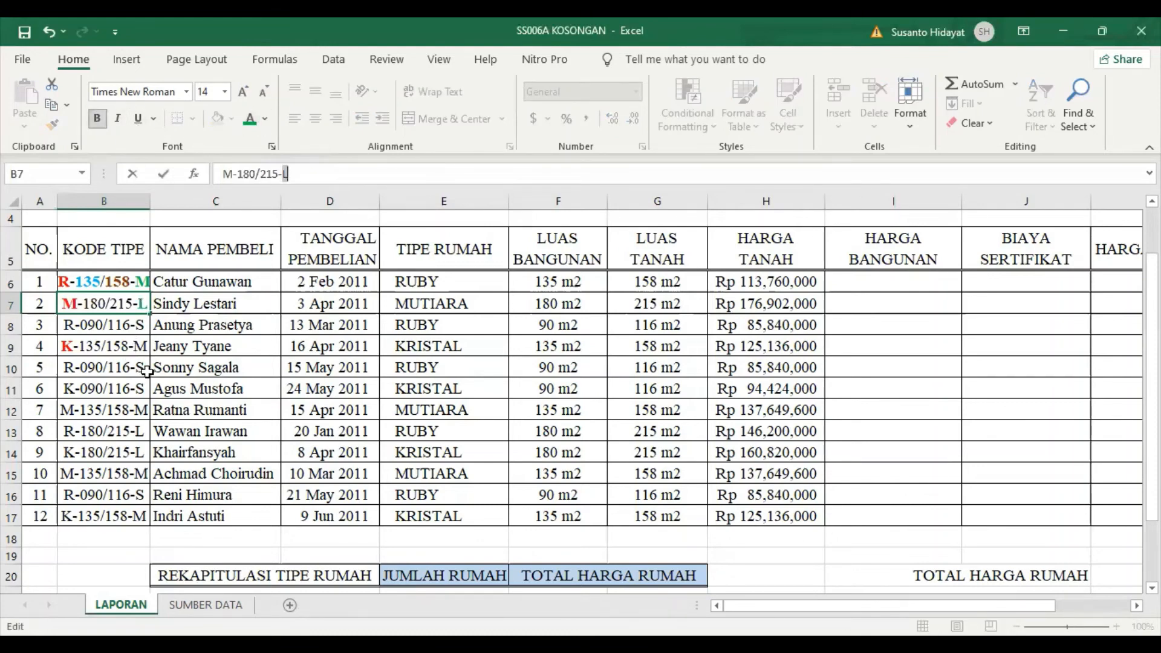
click(142, 328)
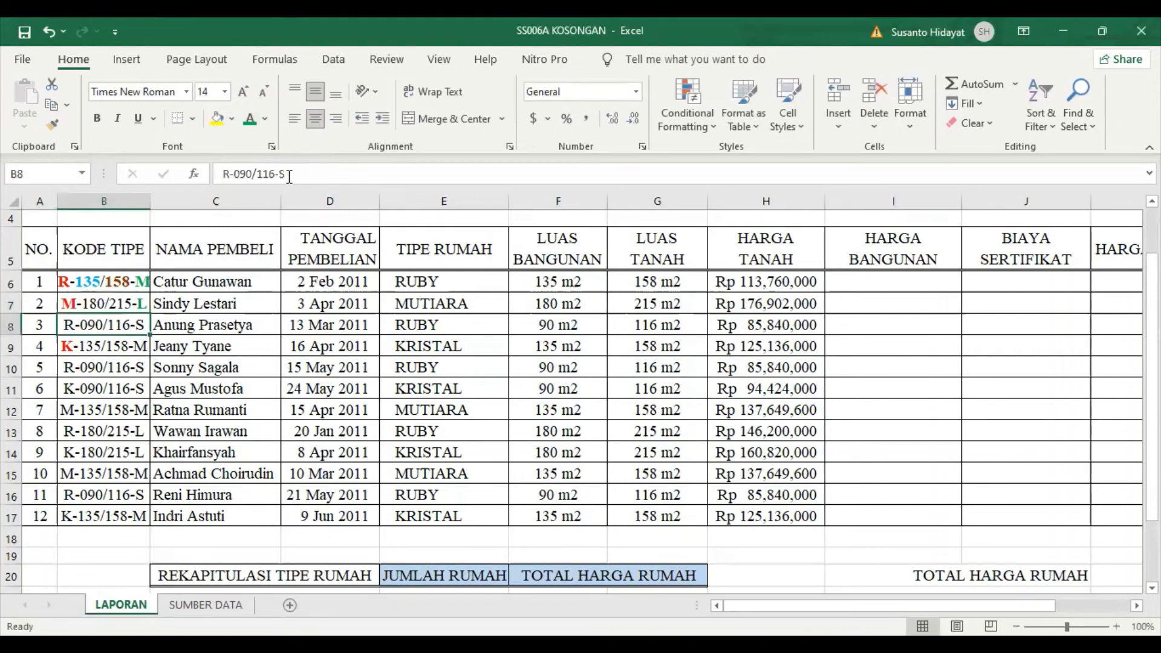
drag(289, 174, 280, 174)
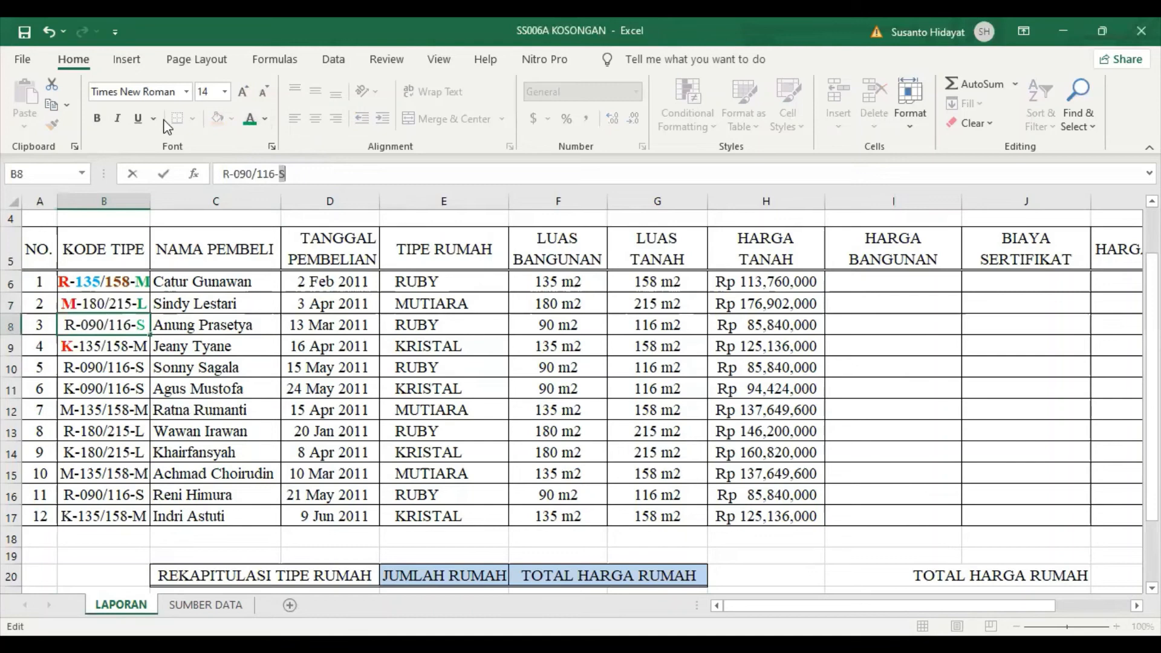
click(98, 119)
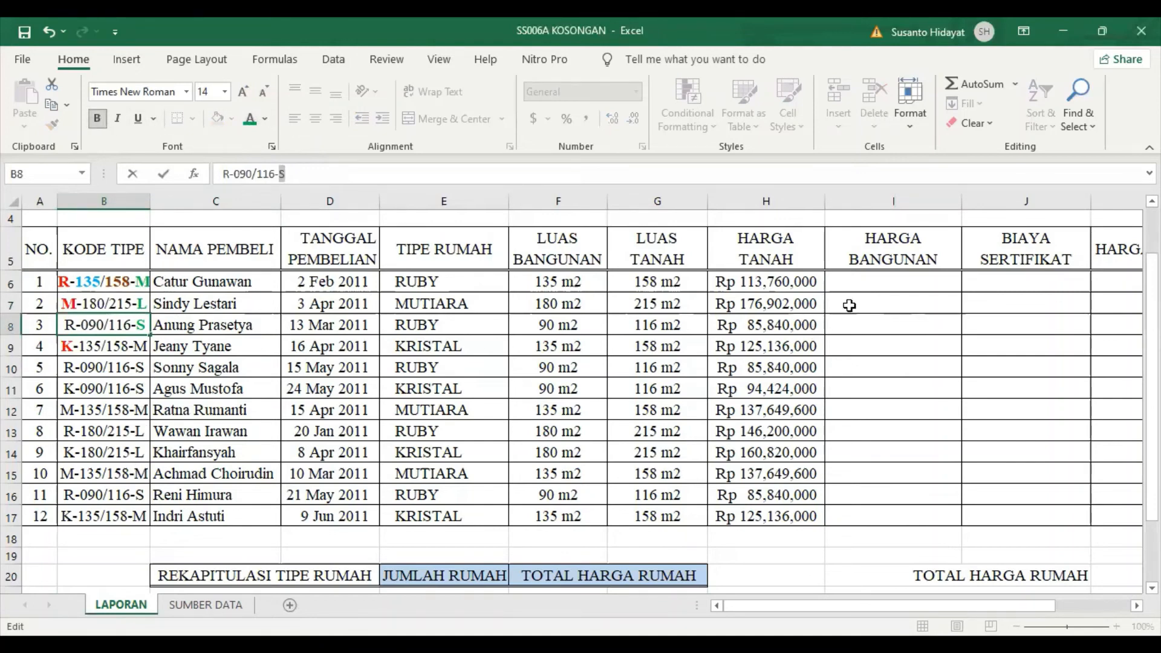
Start an HLOOKUP function in HARGA BANGUNAN cell I6 and keep the KODE TIPE in B6 uncovered by its arguments dialog.
click(887, 283)
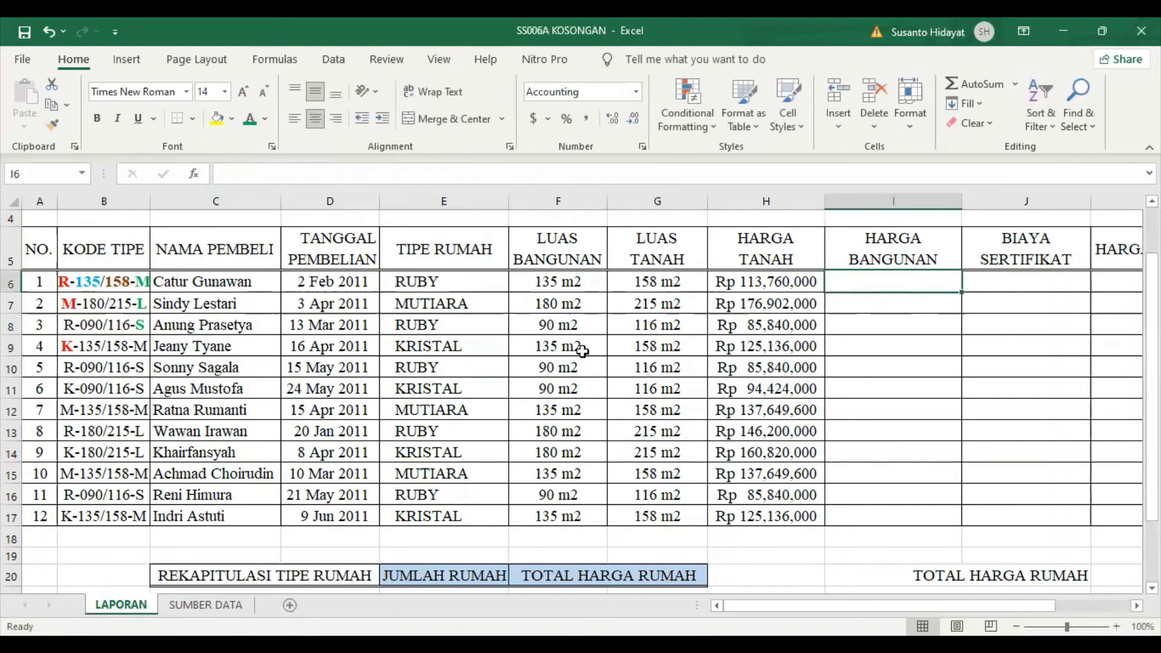
click(195, 175)
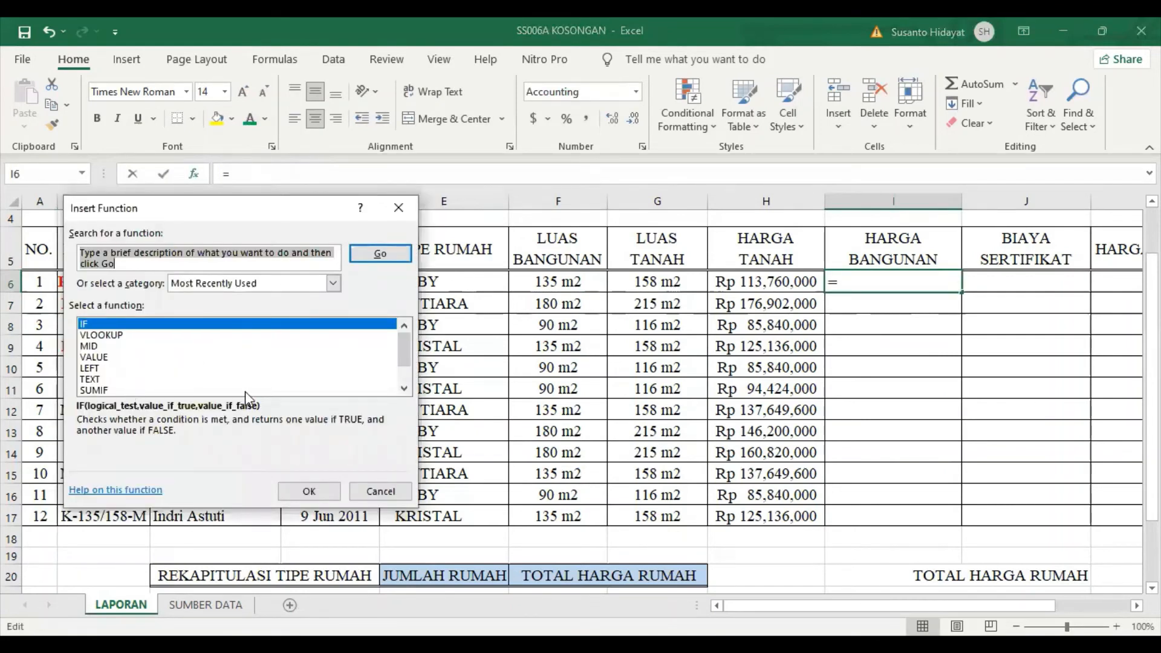
click(404, 389)
click(404, 388)
click(404, 389)
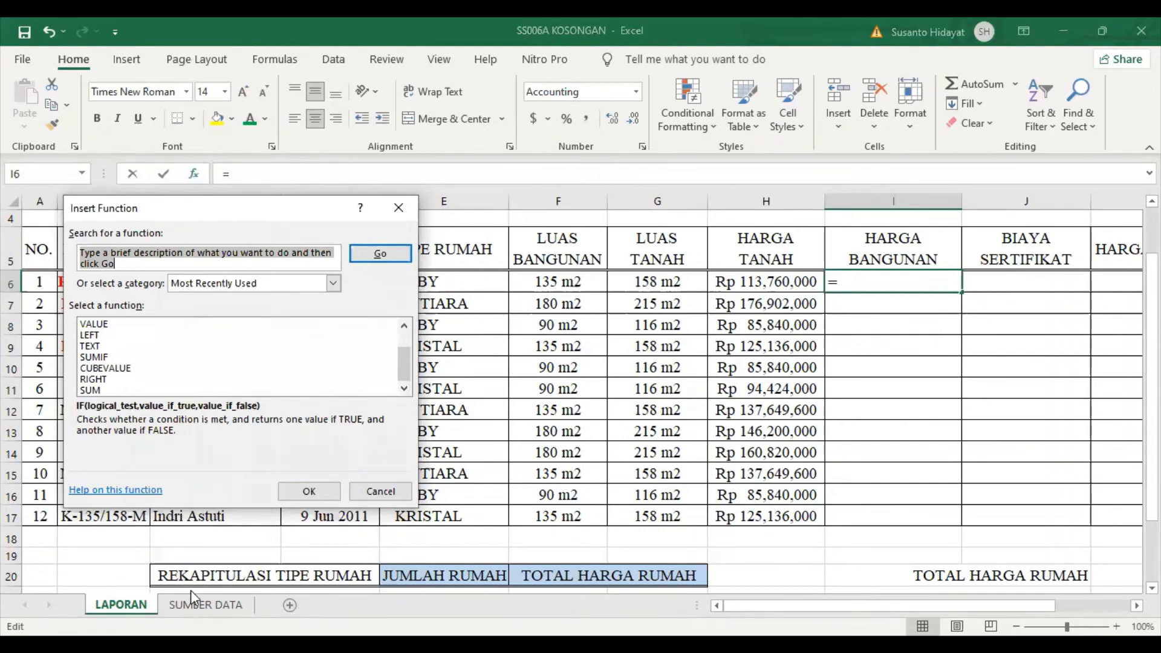
click(333, 283)
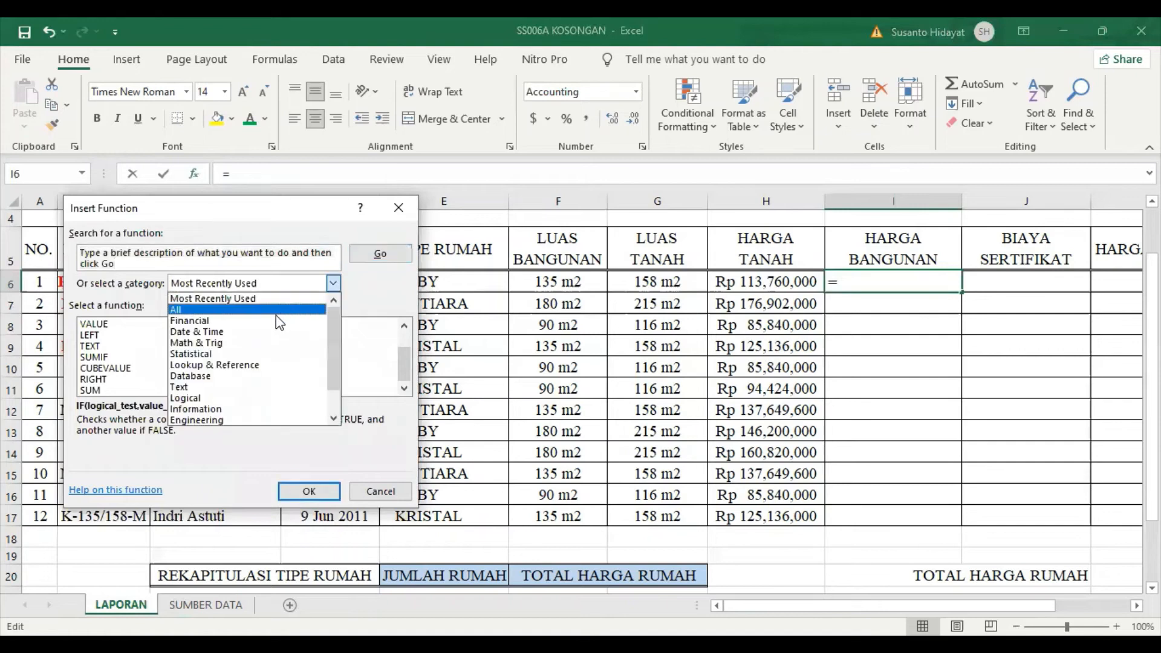
click(201, 309)
click(102, 379)
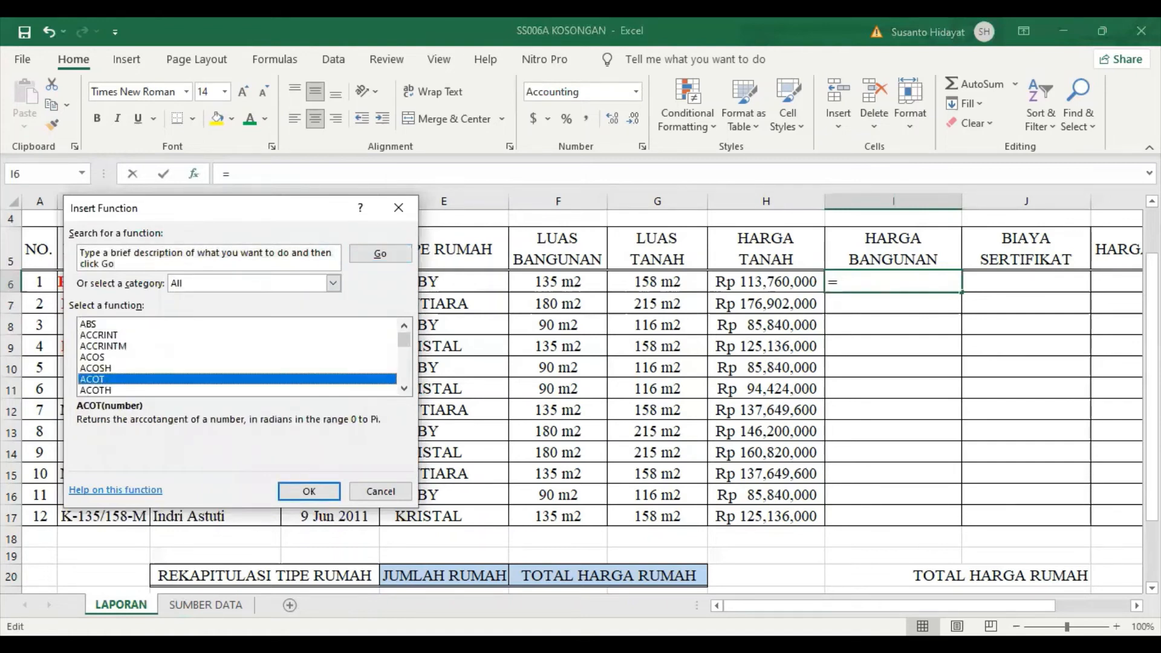
text(hl)
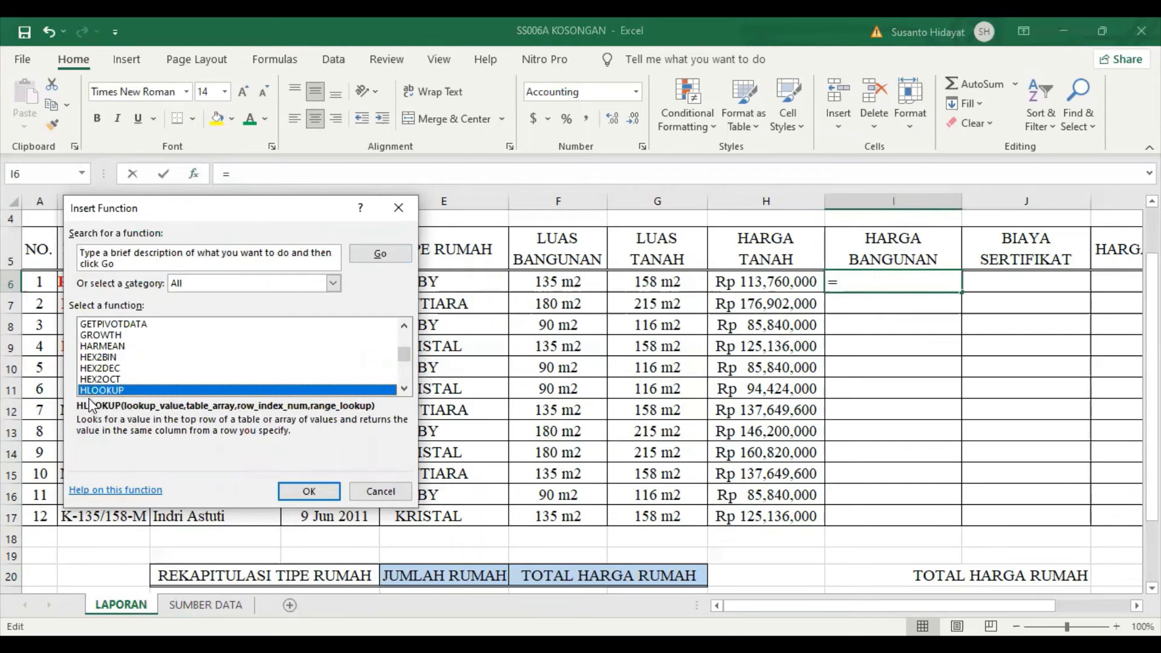
click(307, 492)
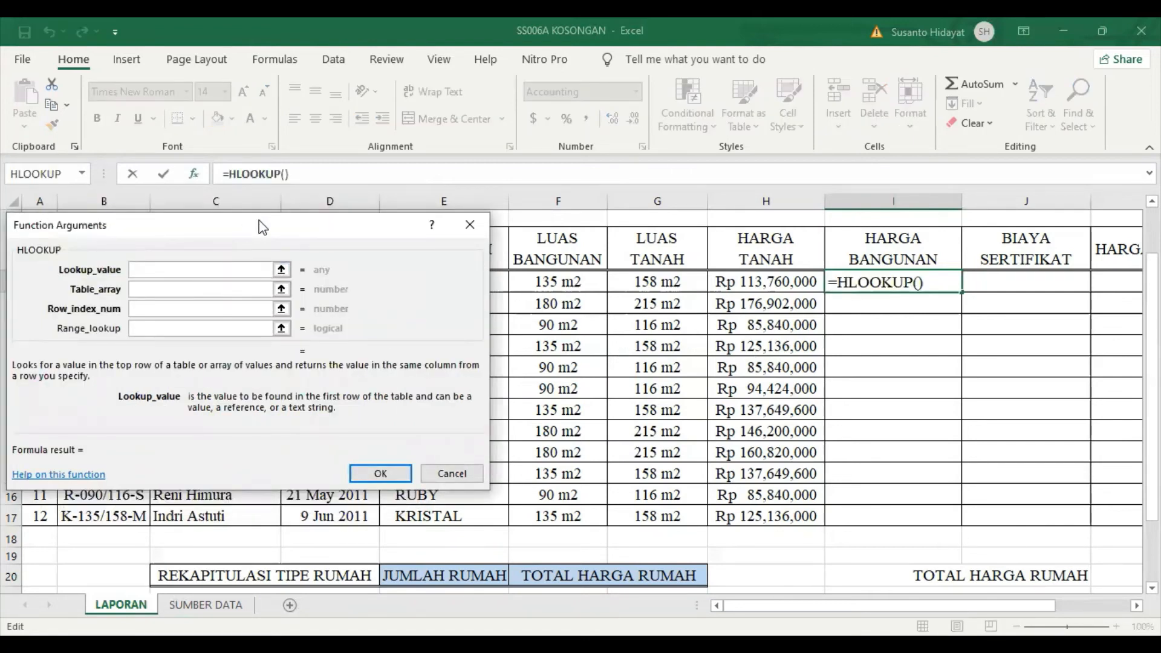
drag(262, 228, 349, 331)
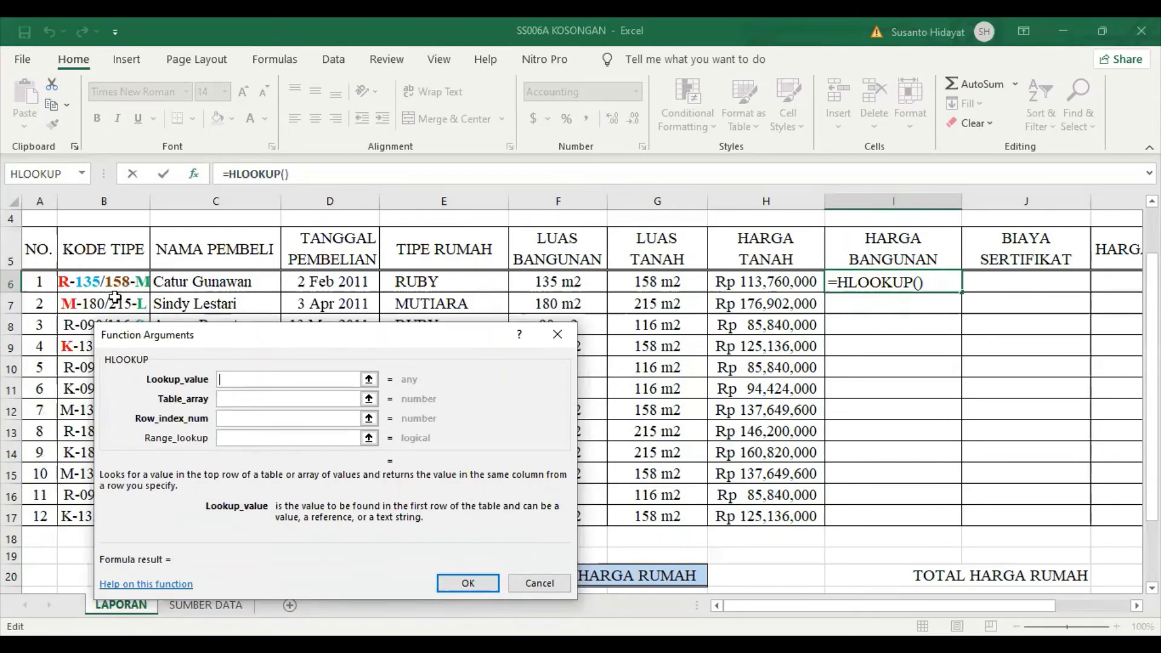
Nest RIGHT(B6,1) as the lookup value of the HLOOKUP and return to the HLOOKUP arguments.
click(81, 173)
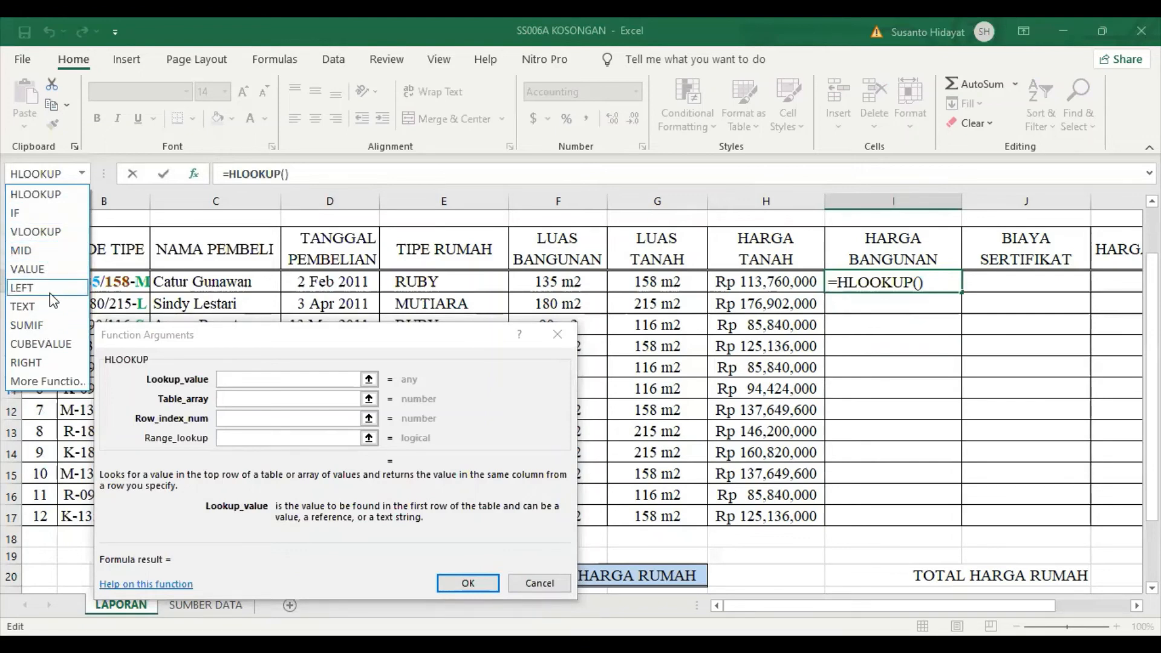
click(45, 361)
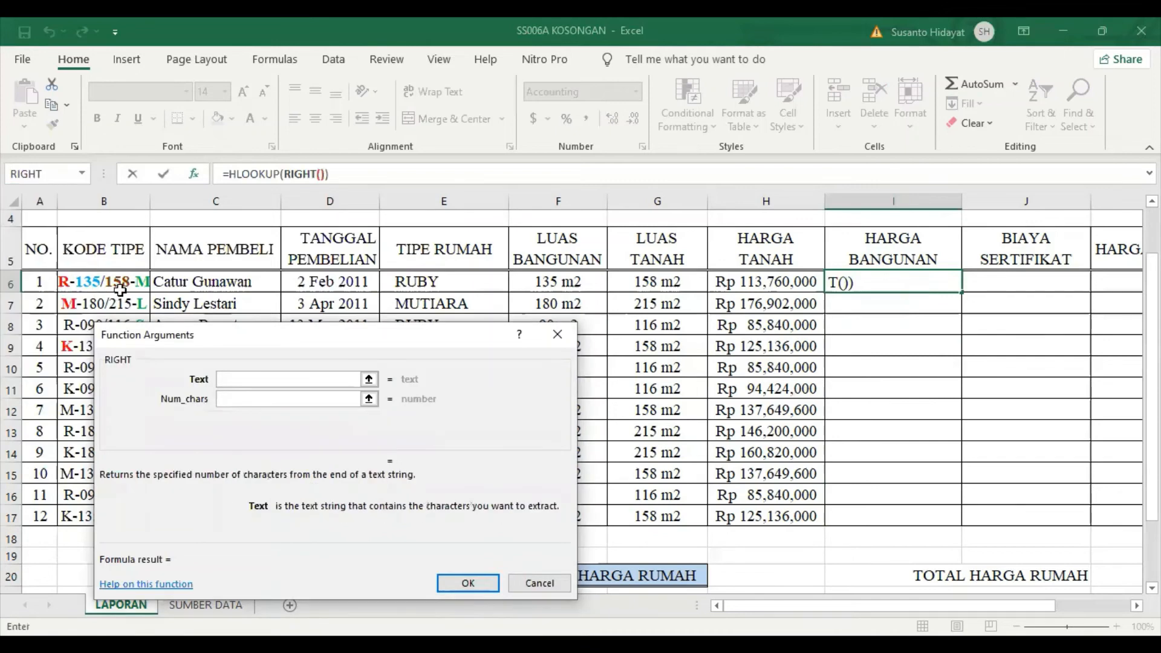
click(119, 287)
click(236, 398)
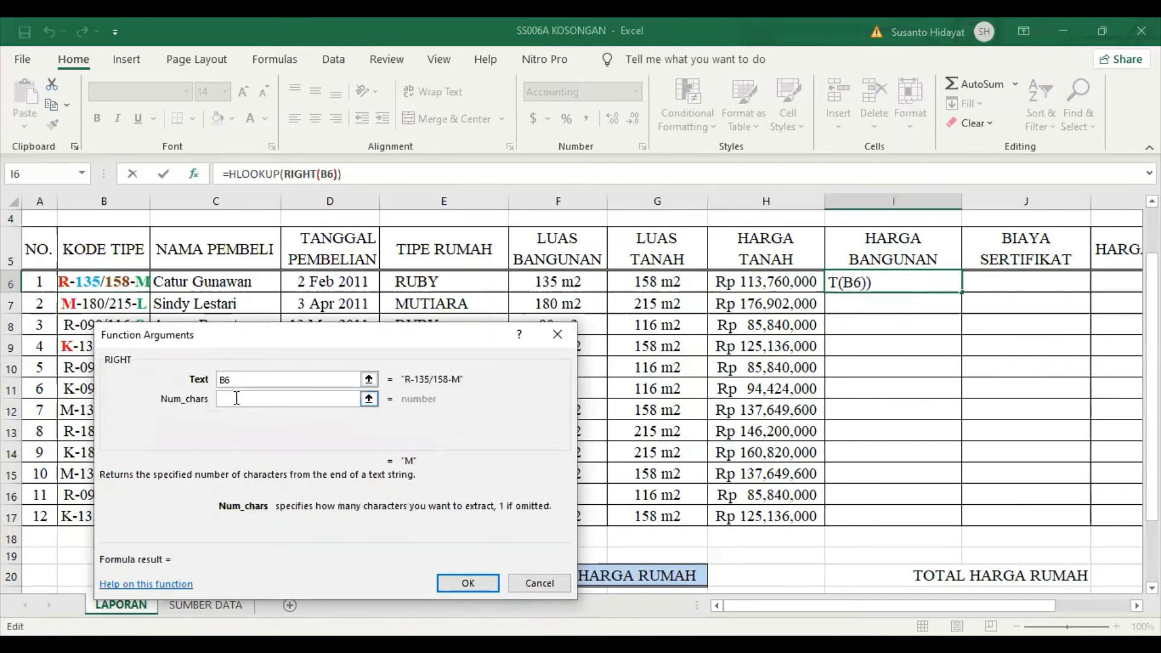
text(1)
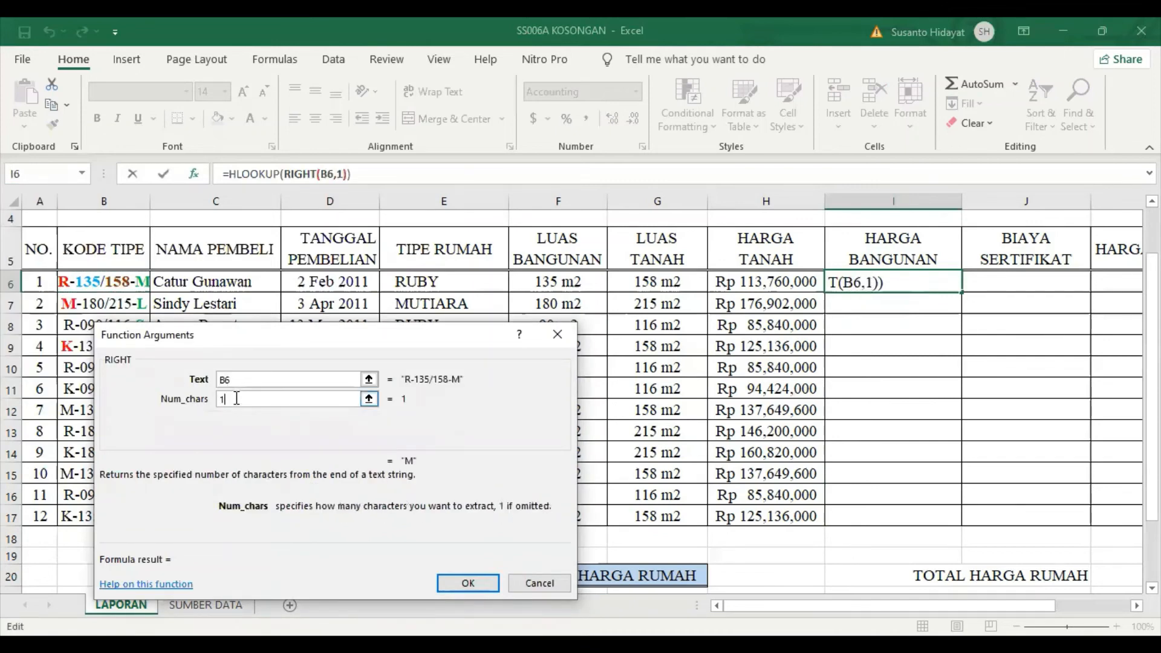
click(277, 174)
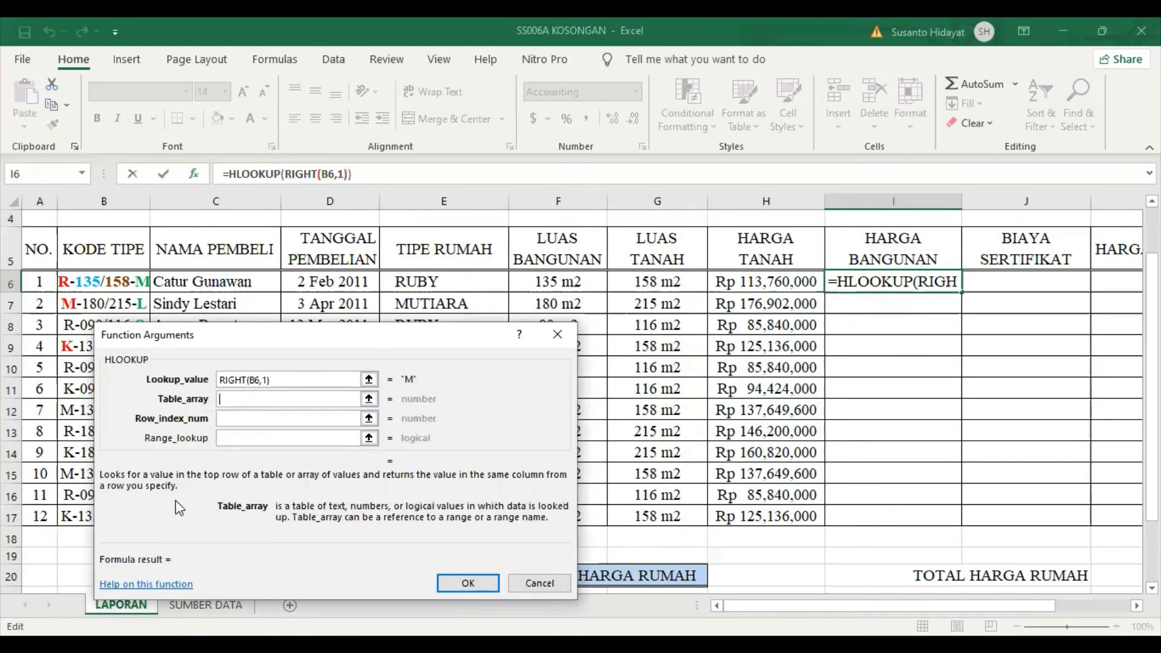
Complete the HLOOKUP with table array BANGUNAN, row index 2 and range lookup 0, and copy the formula down to I17.
text(B)
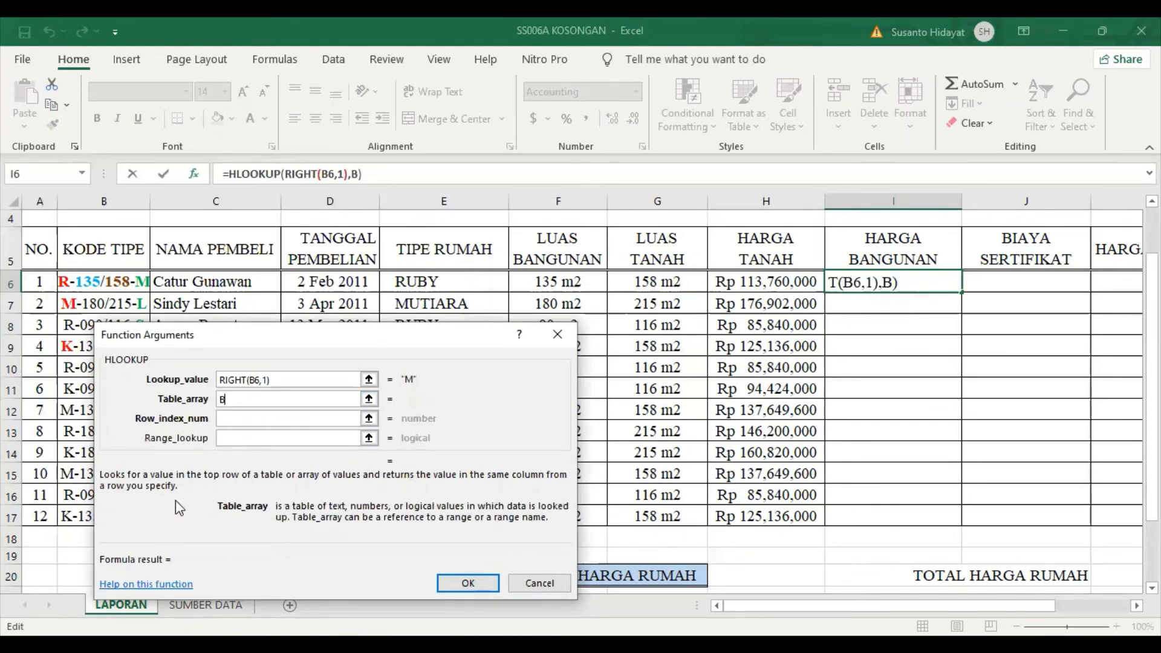
text(ANGUNAN)
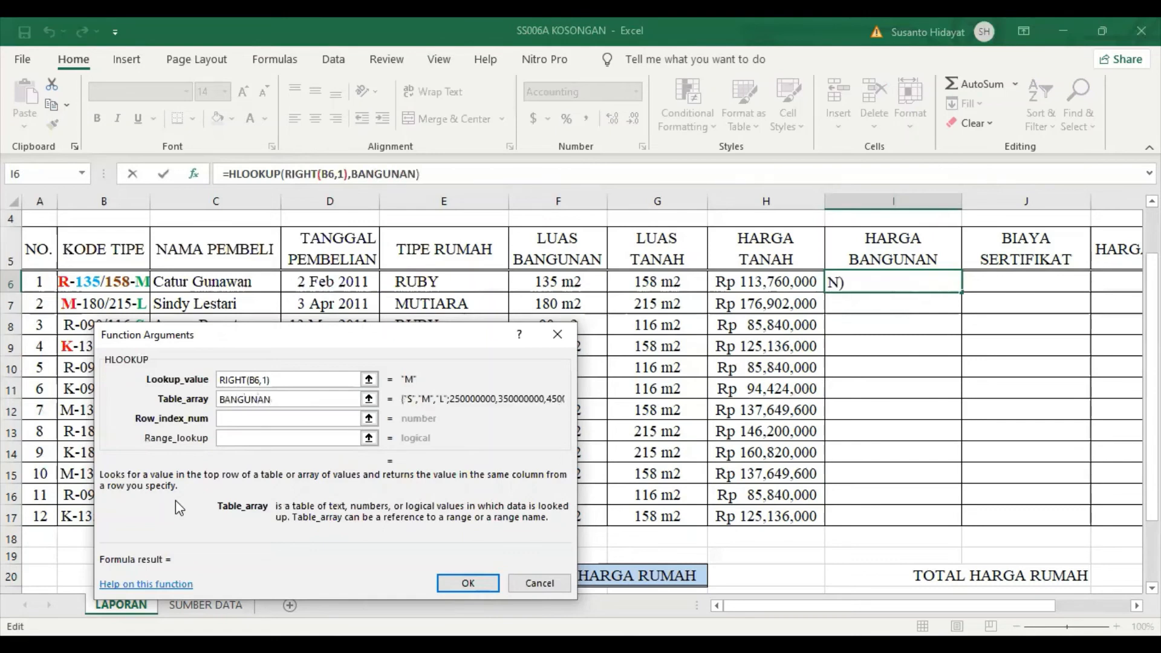
click(272, 419)
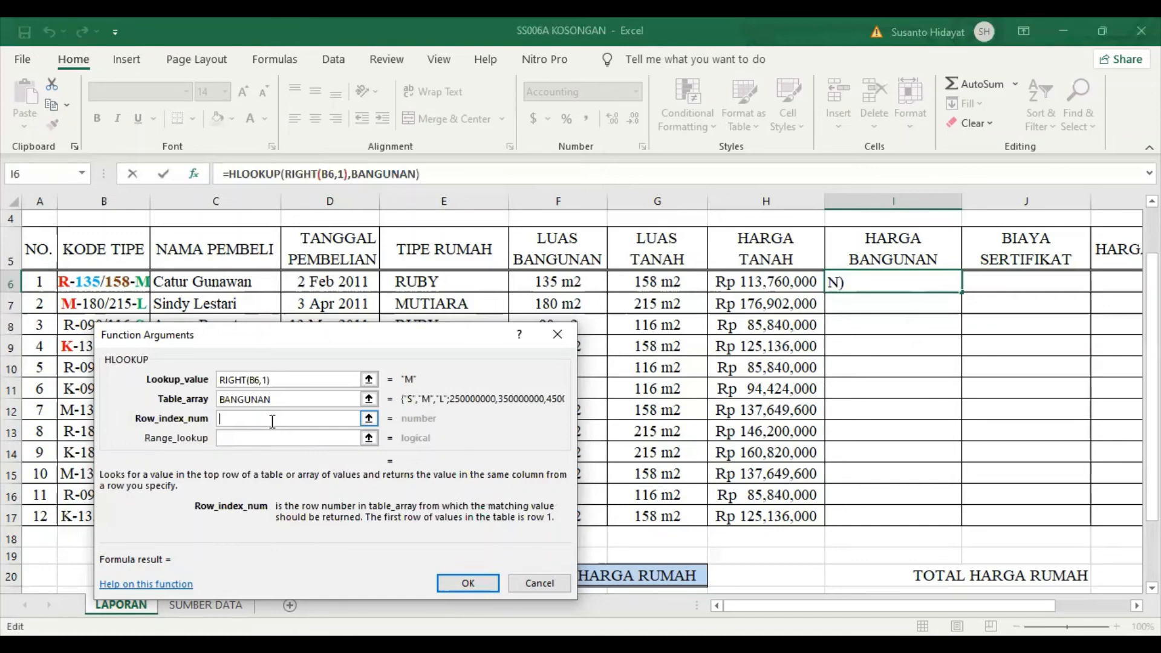
text(2)
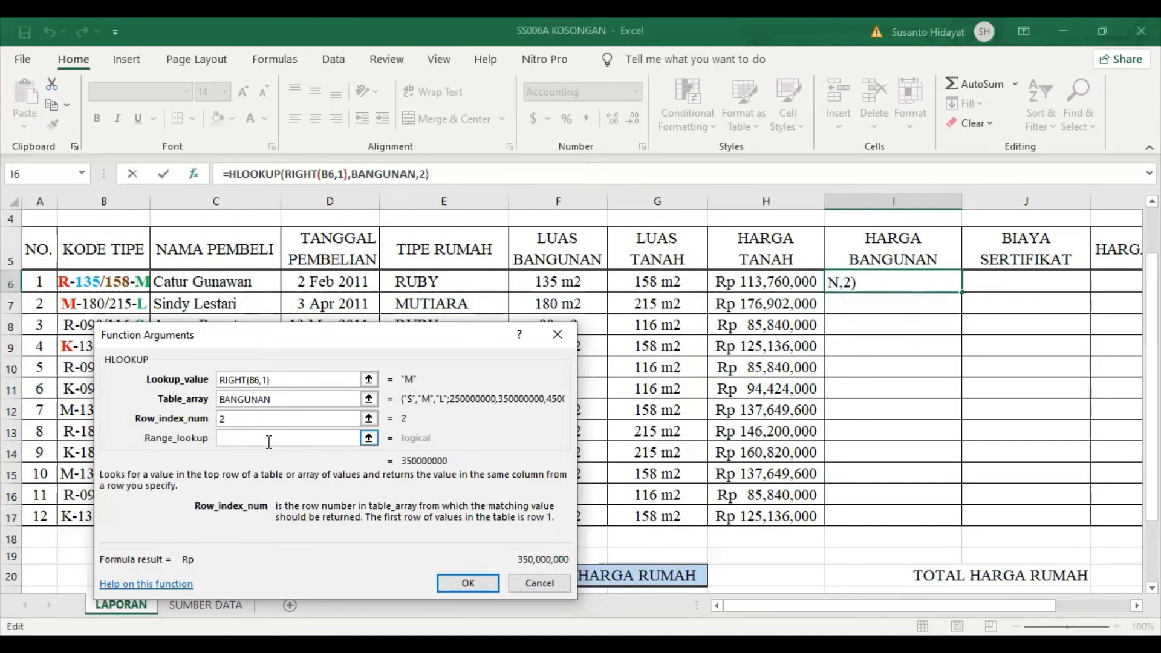
click(269, 442)
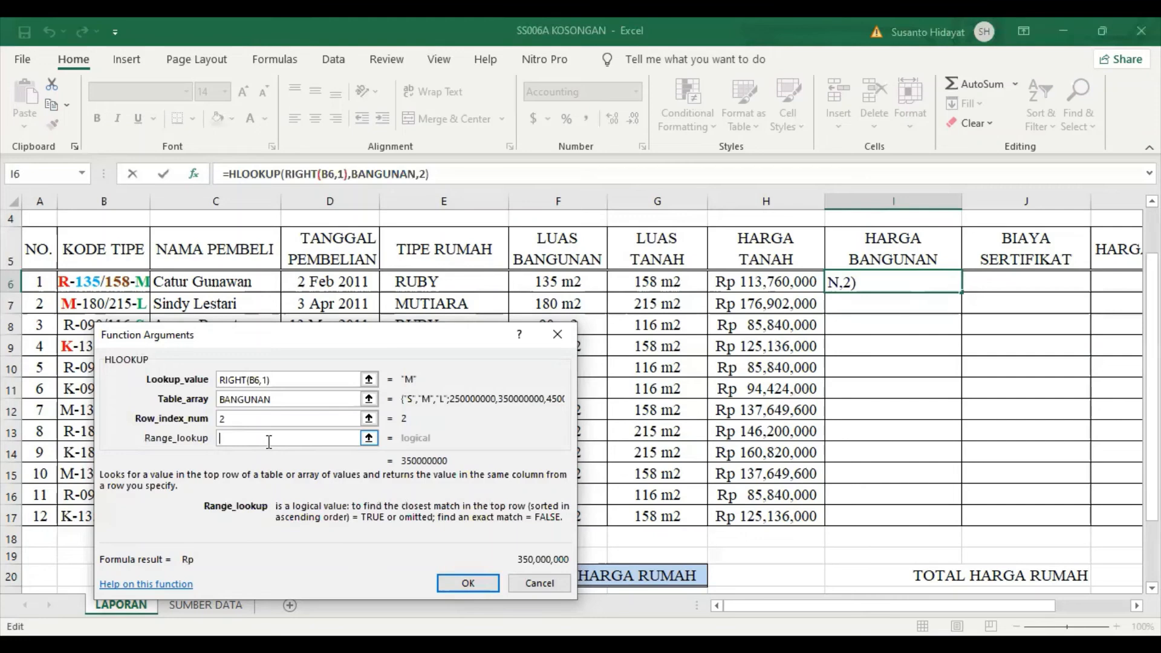
text(0)
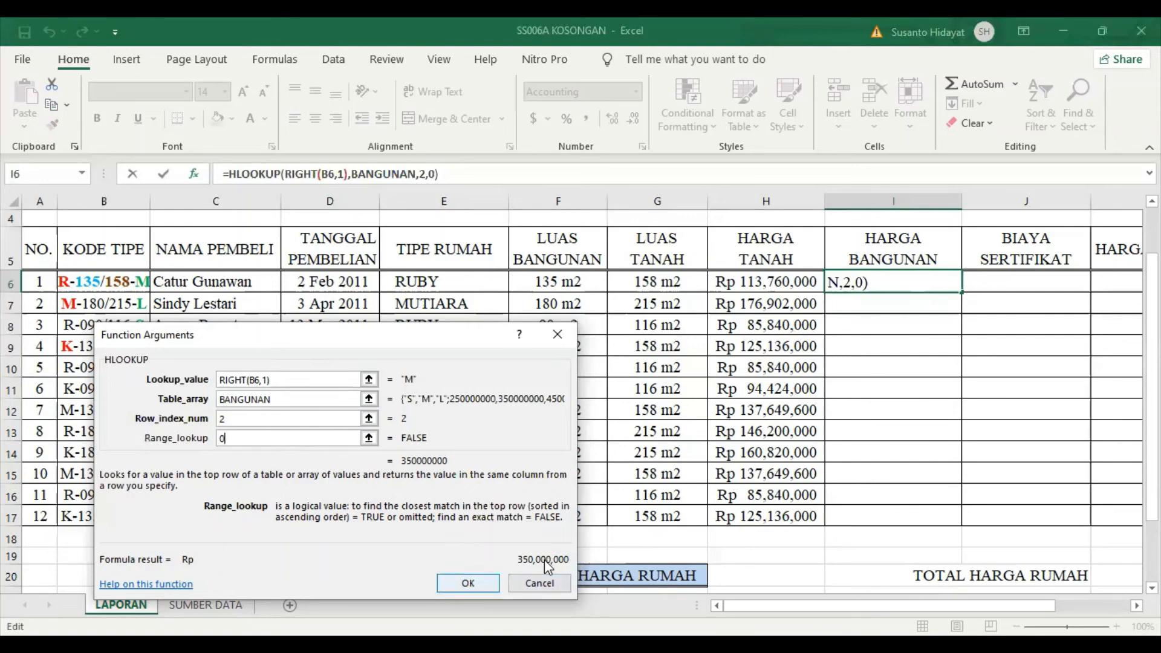
key(Return)
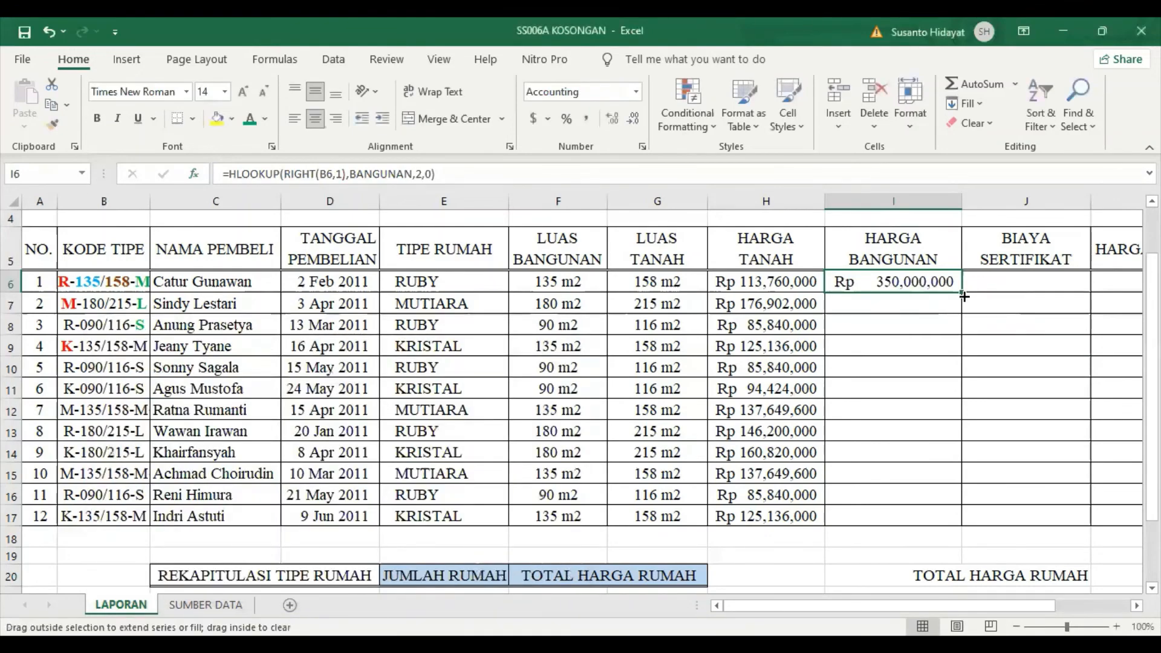
double_click(963, 296)
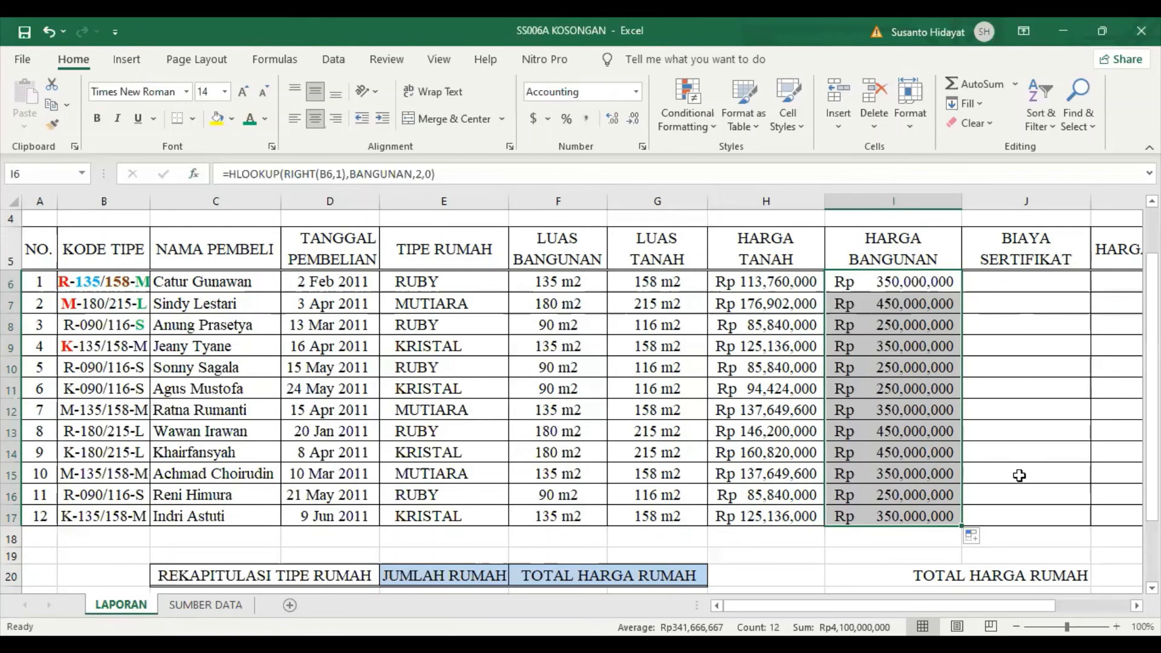
Start an IF function in BIAYA SERTIFIKAT cell J6.
click(1012, 286)
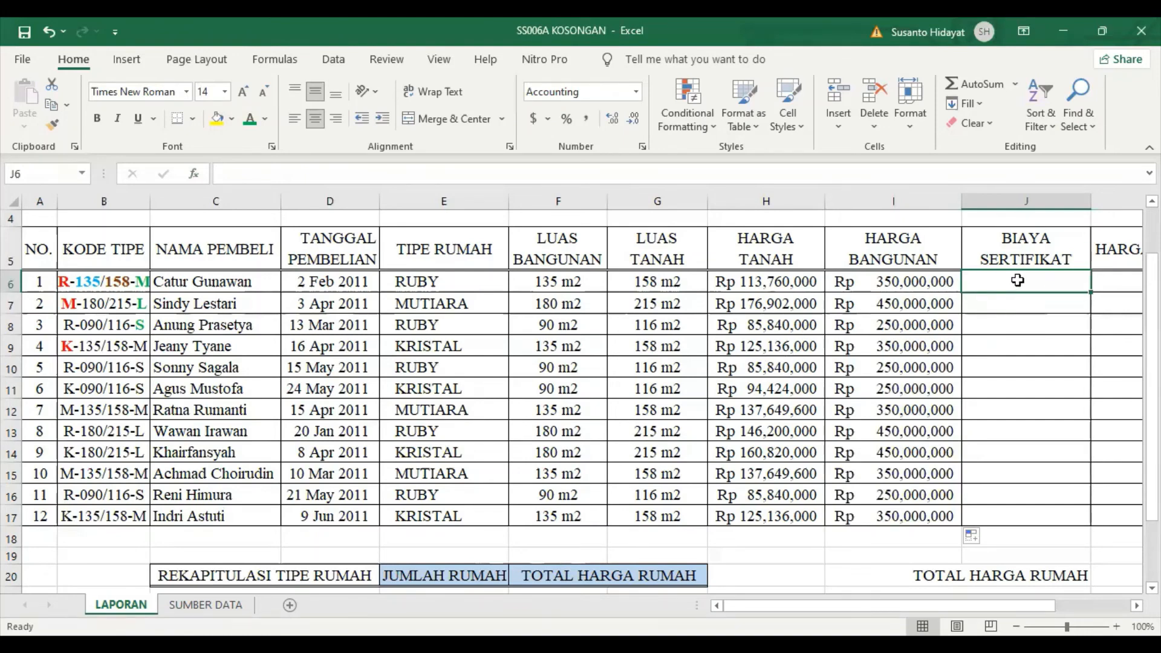
click(219, 174)
click(195, 174)
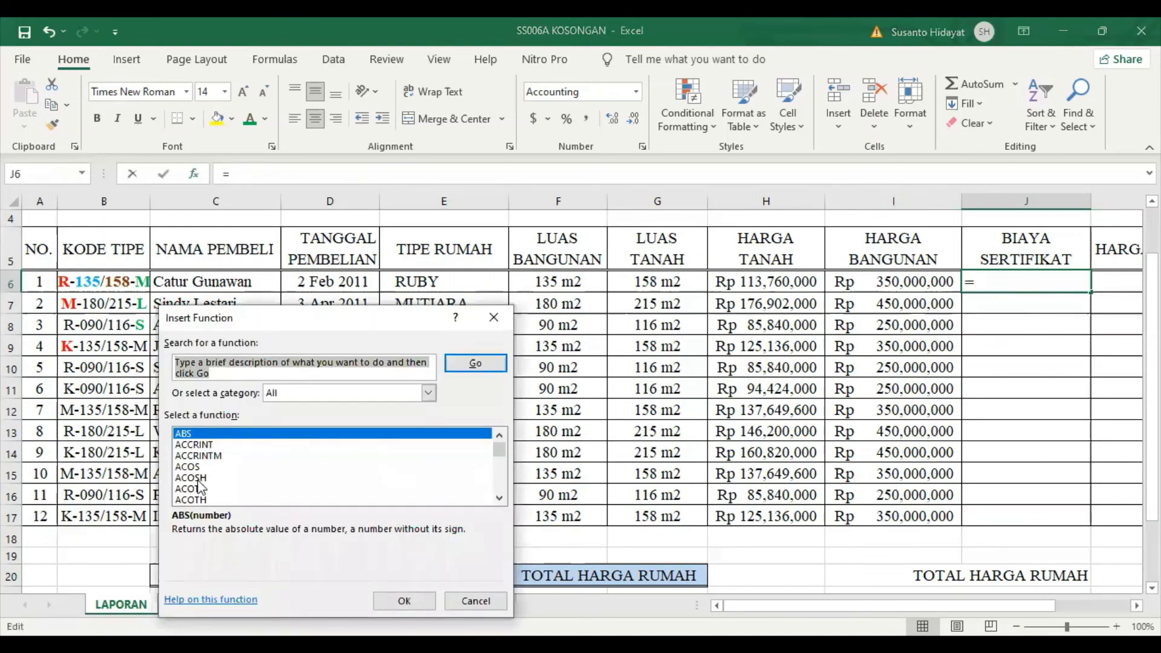
click(429, 393)
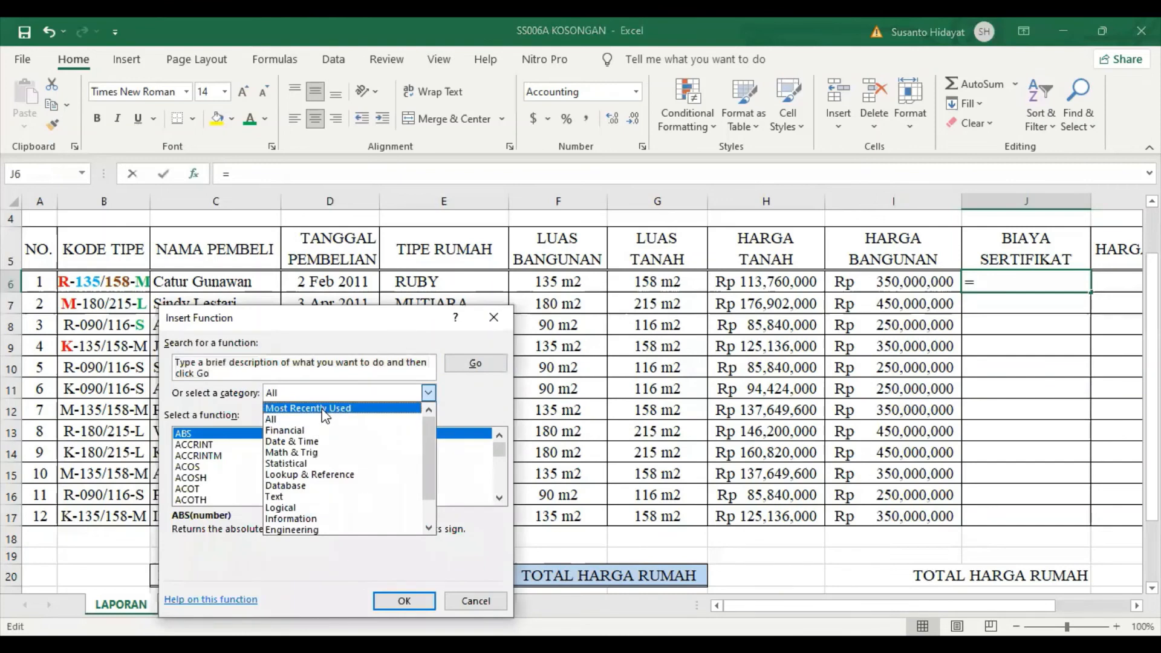
click(320, 404)
click(195, 455)
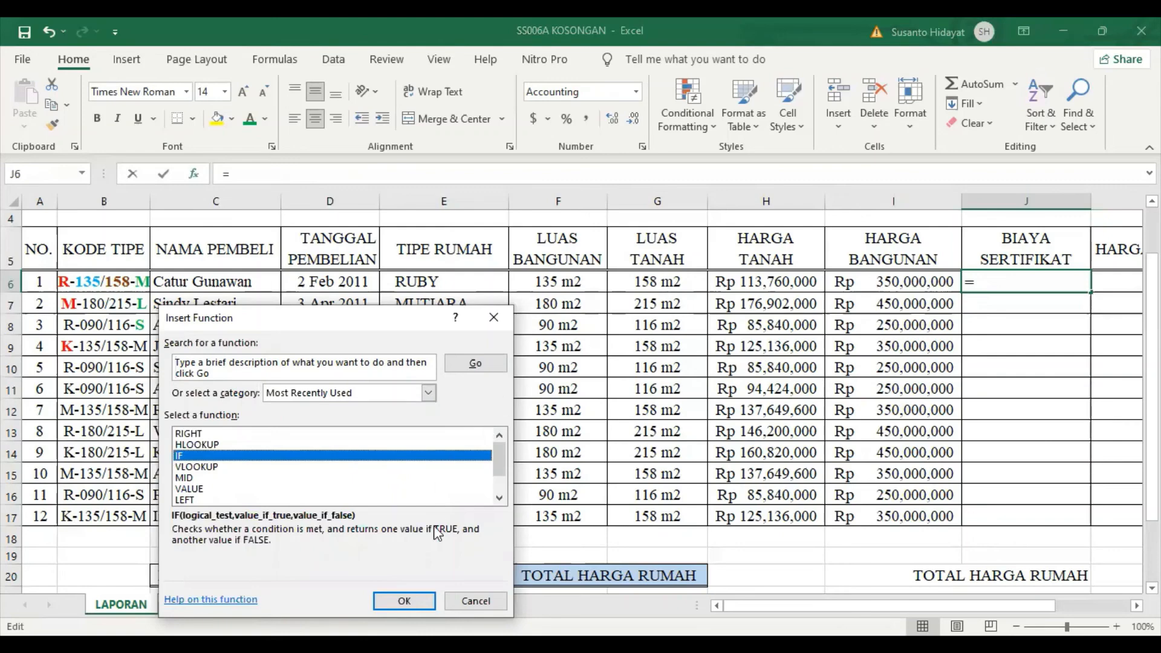
click(404, 600)
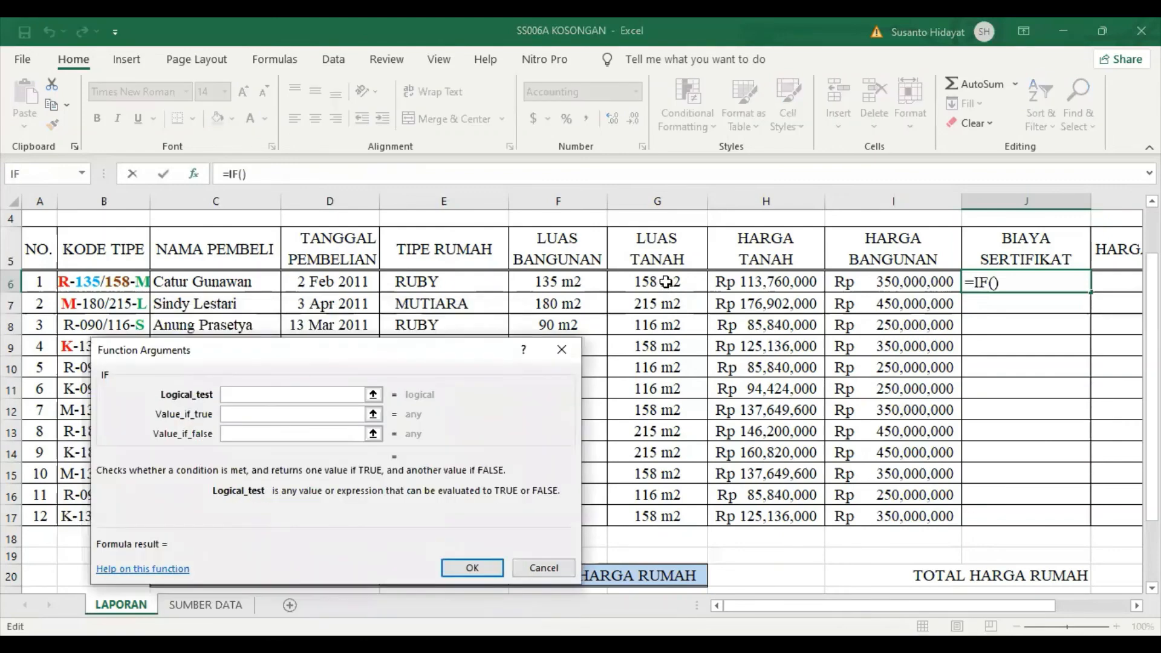
Set the IF's logical test to G6=116 and its value if true to 5%.
click(662, 282)
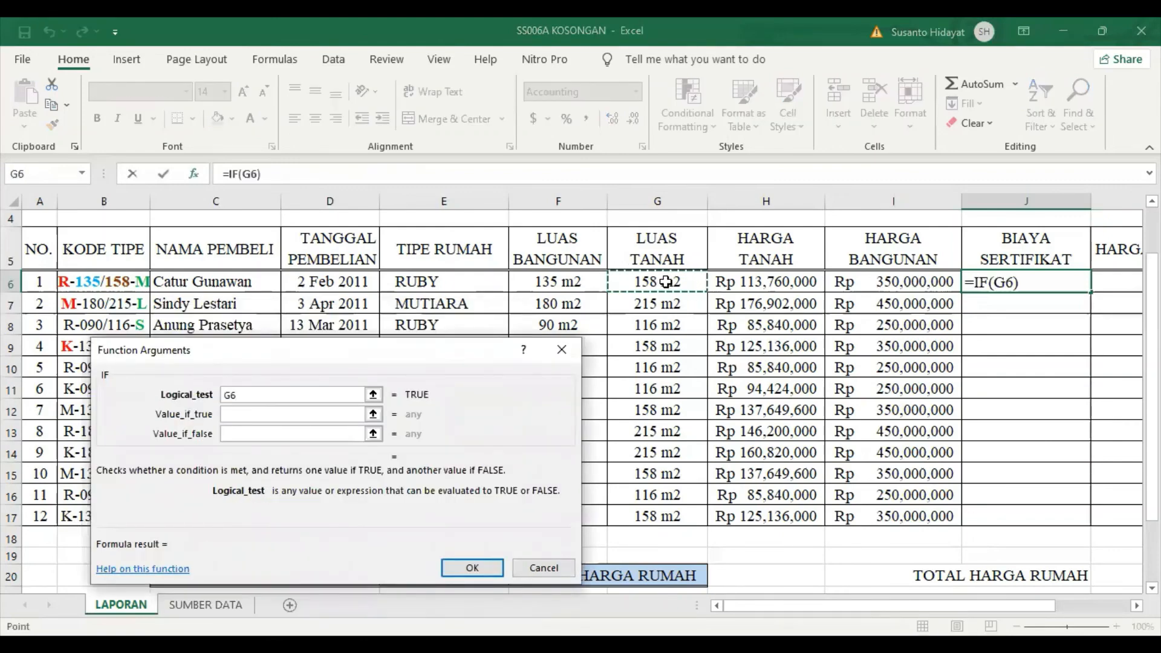
text(=)
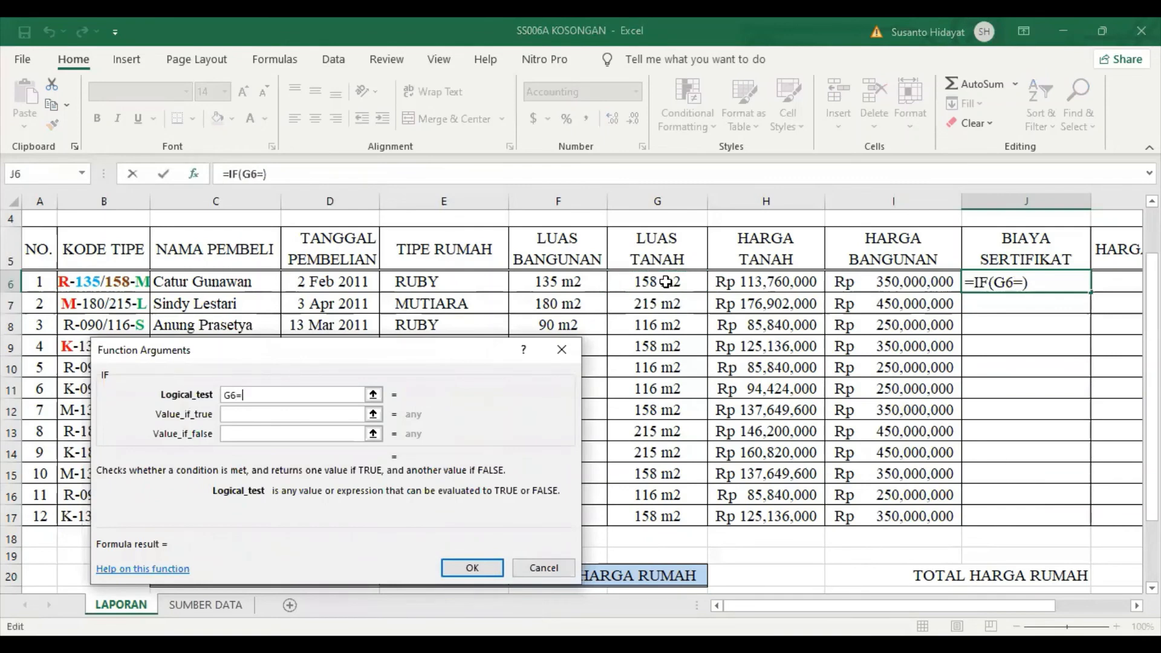
text(116)
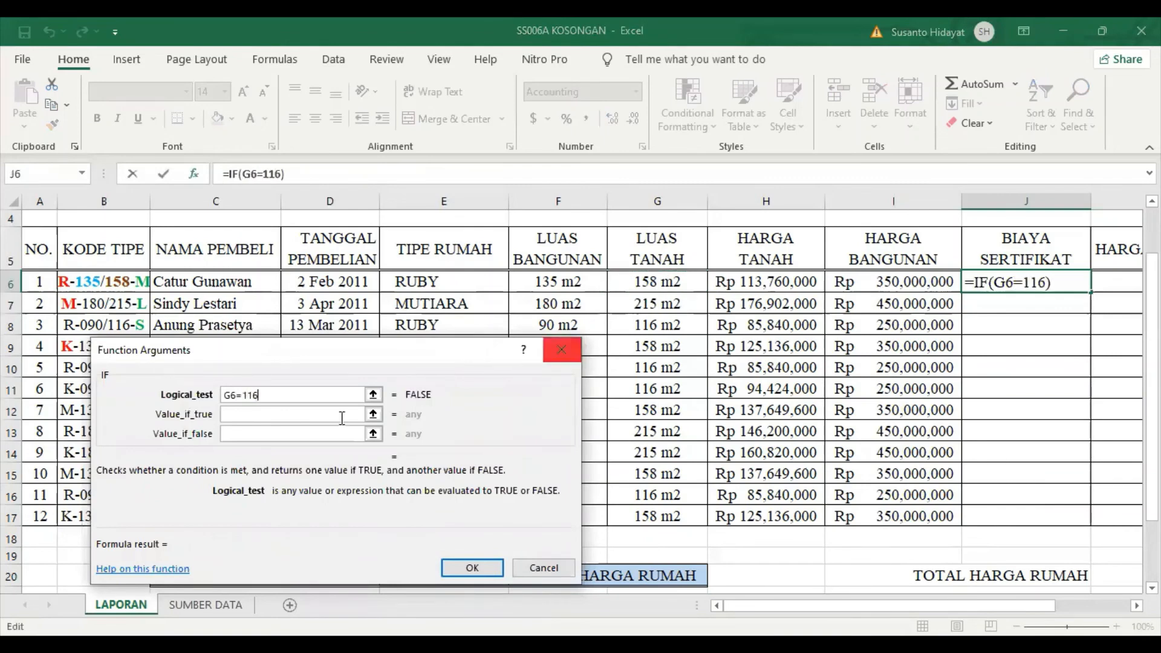
click(289, 416)
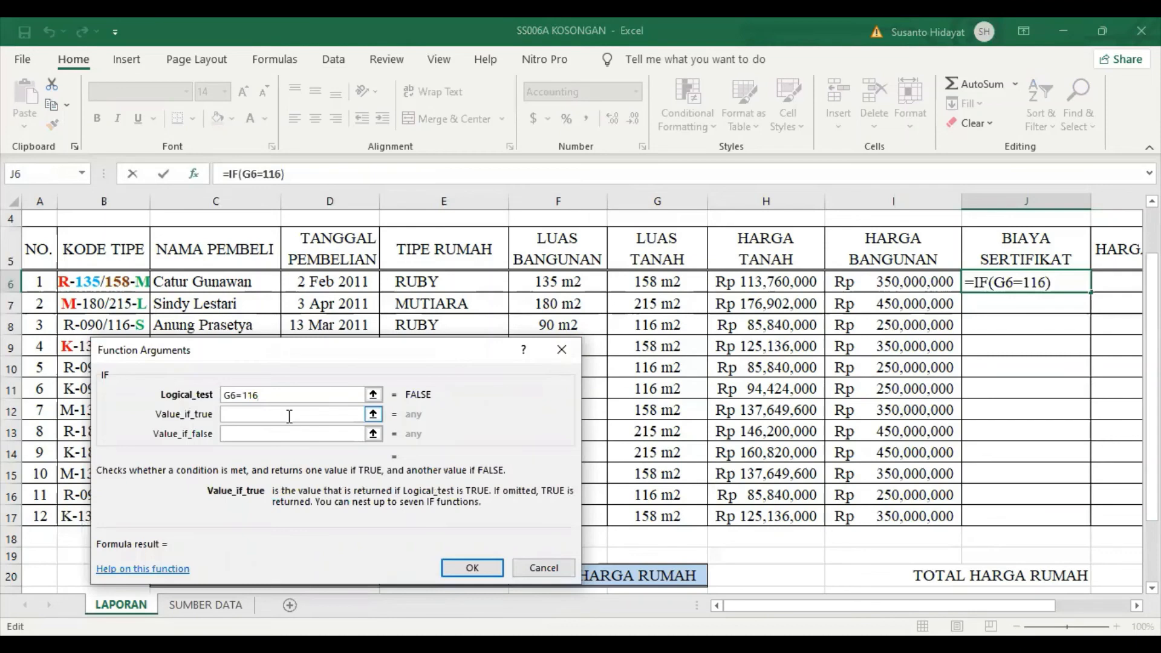
text(5)
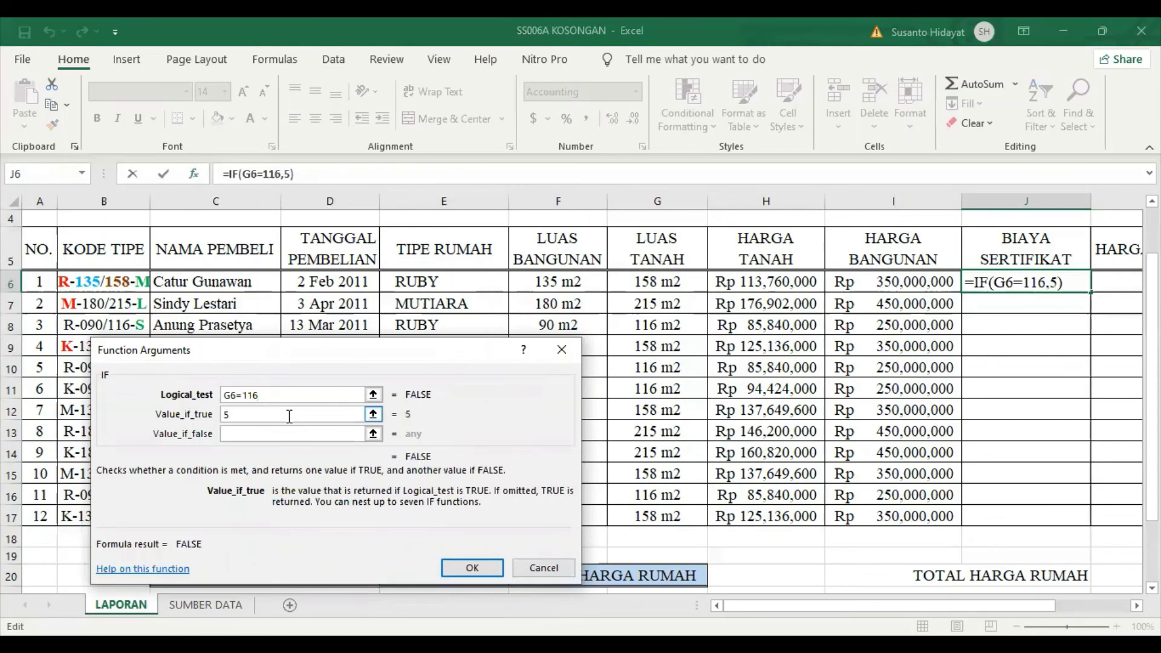
text(%)
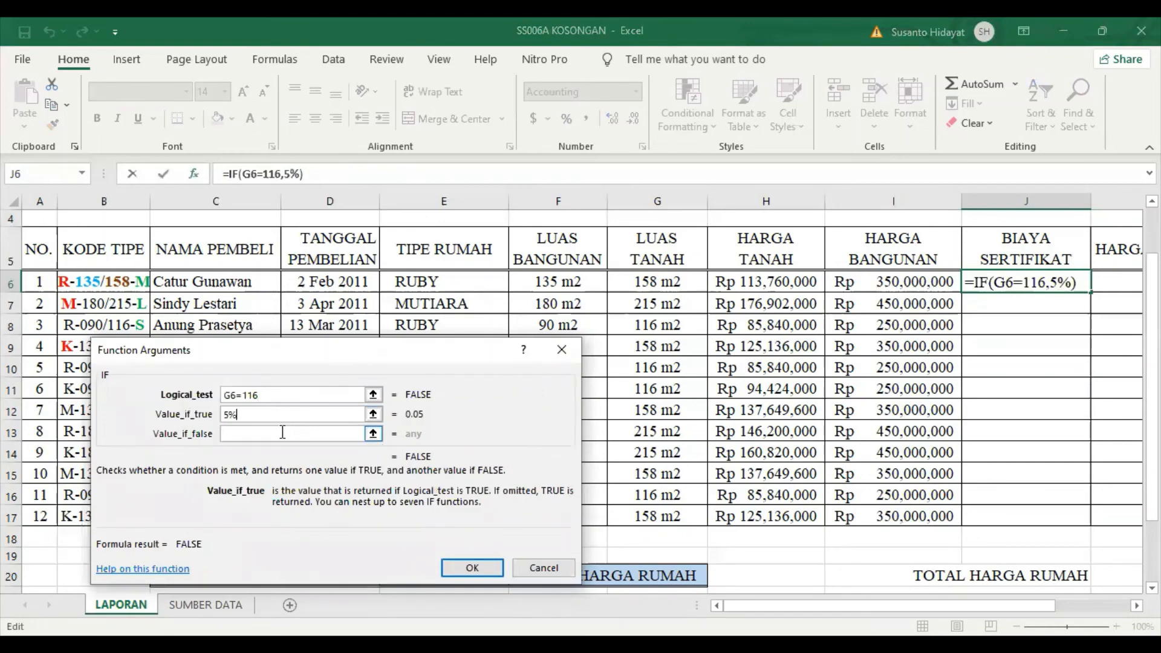
Nest a second IF as the value if false, with G6=158 as its logical test.
click(281, 438)
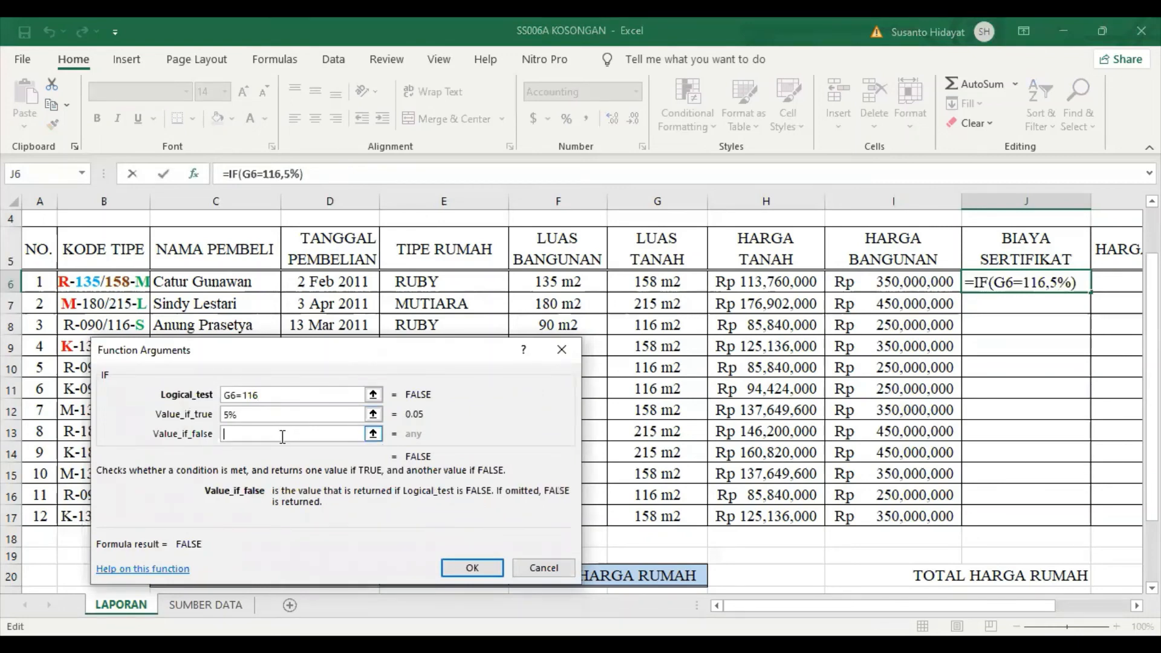
click(83, 174)
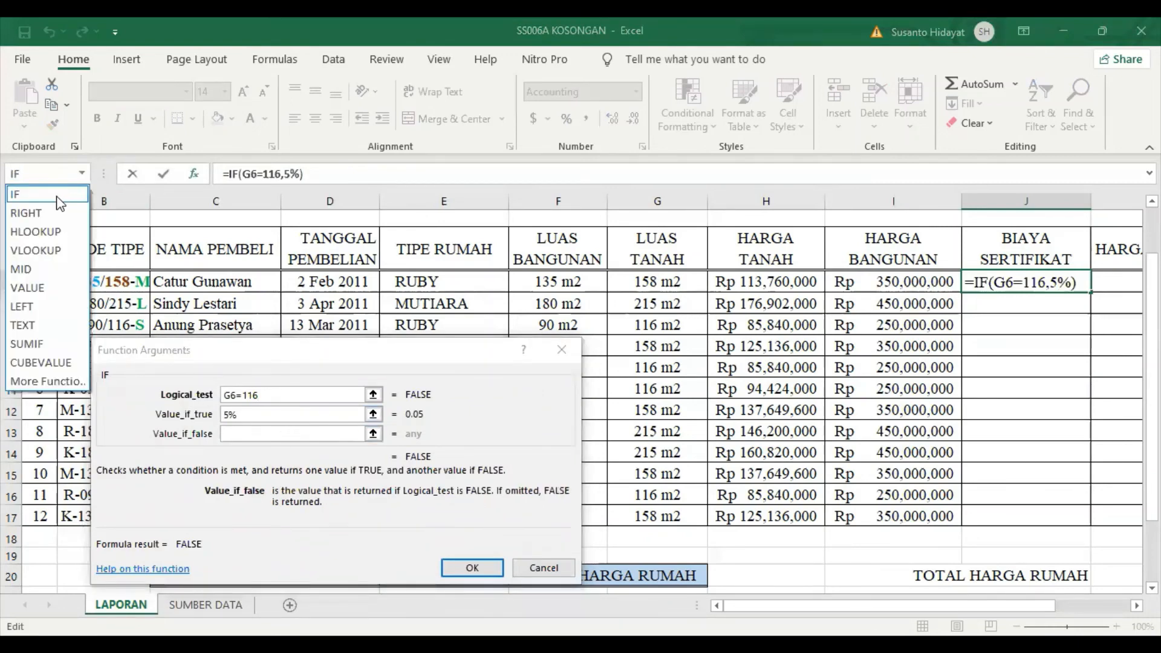
click(60, 195)
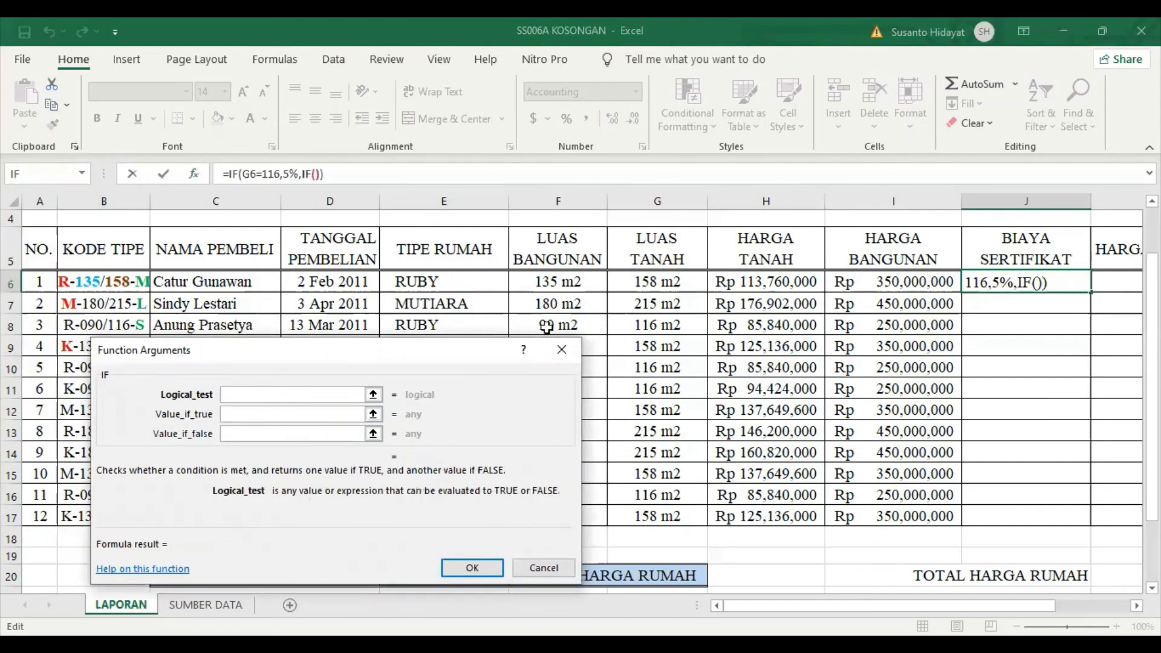
click(651, 285)
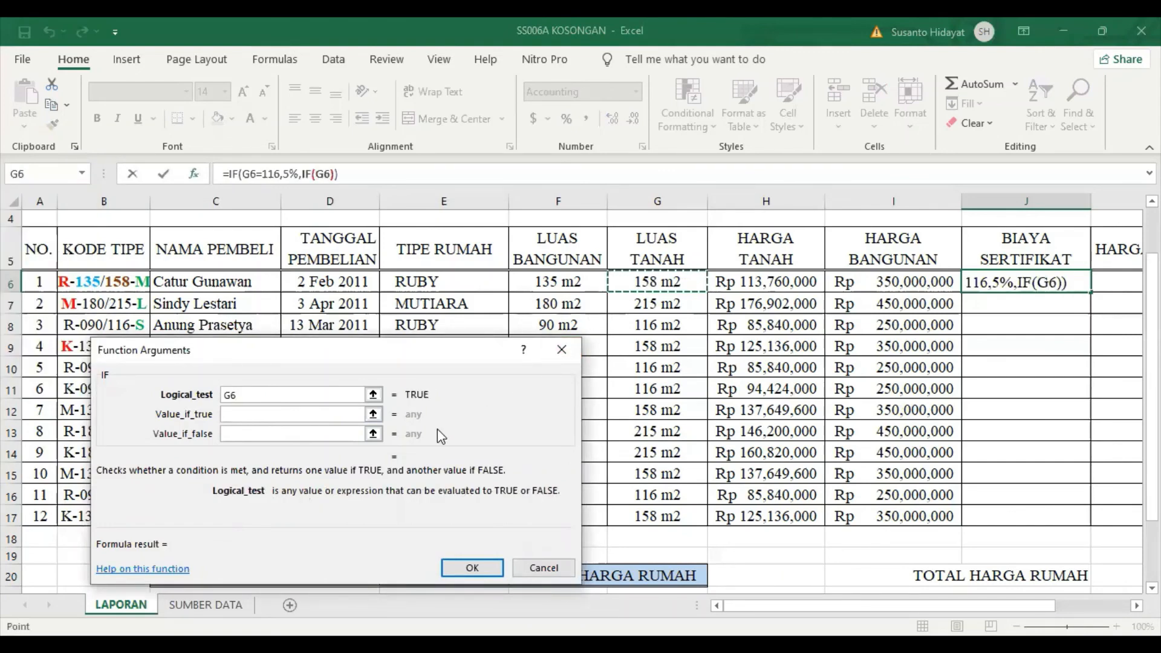
text(=)
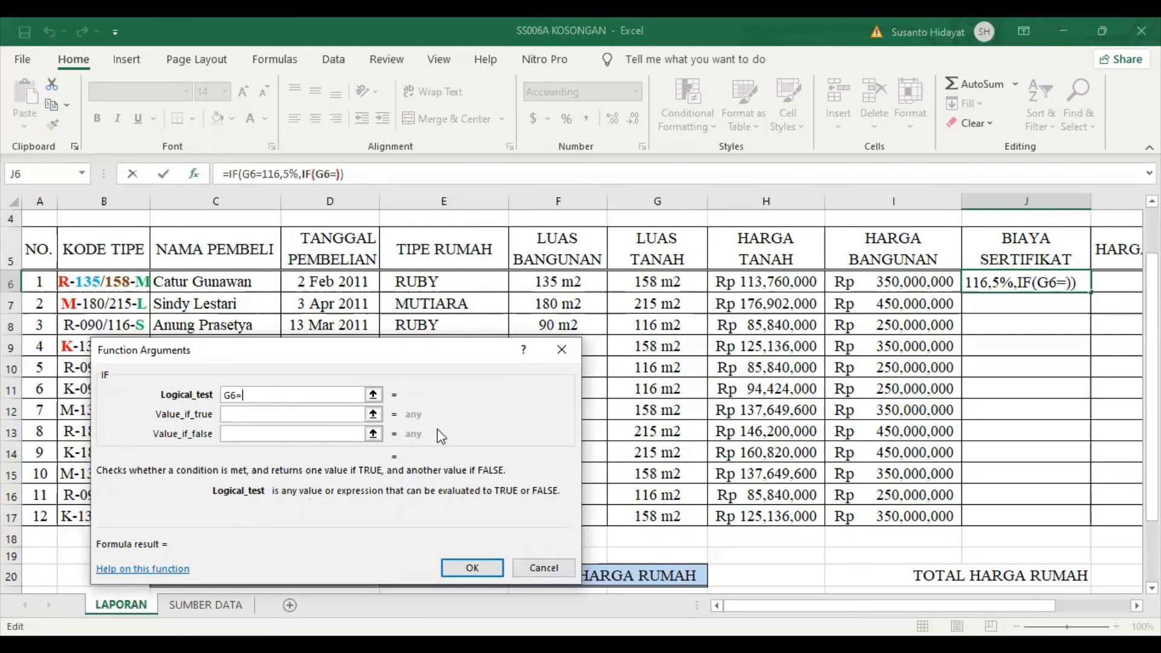
text(158)
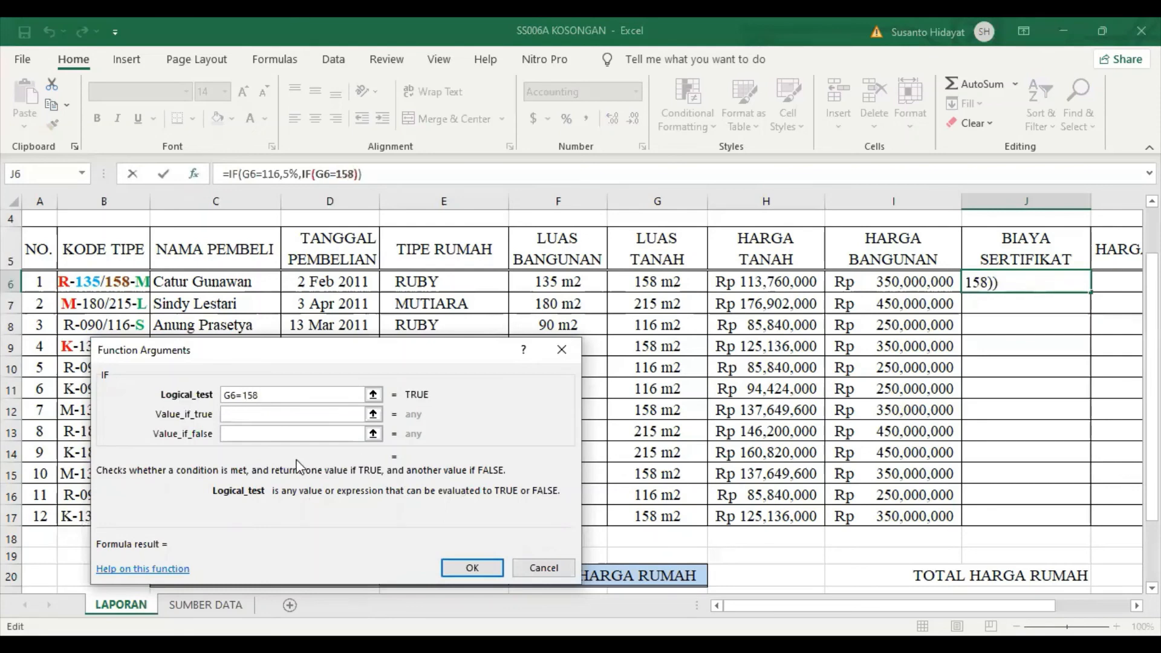
Set the nested IF's value if true to 7% and its value if false to 9%.
click(306, 412)
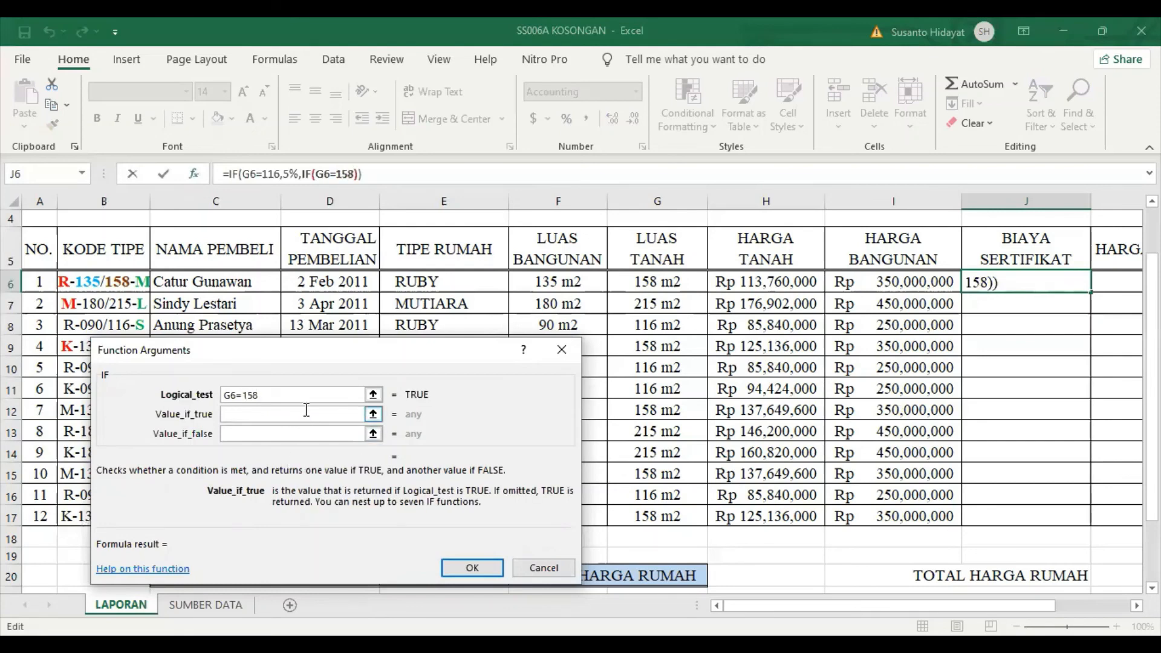
text(7)
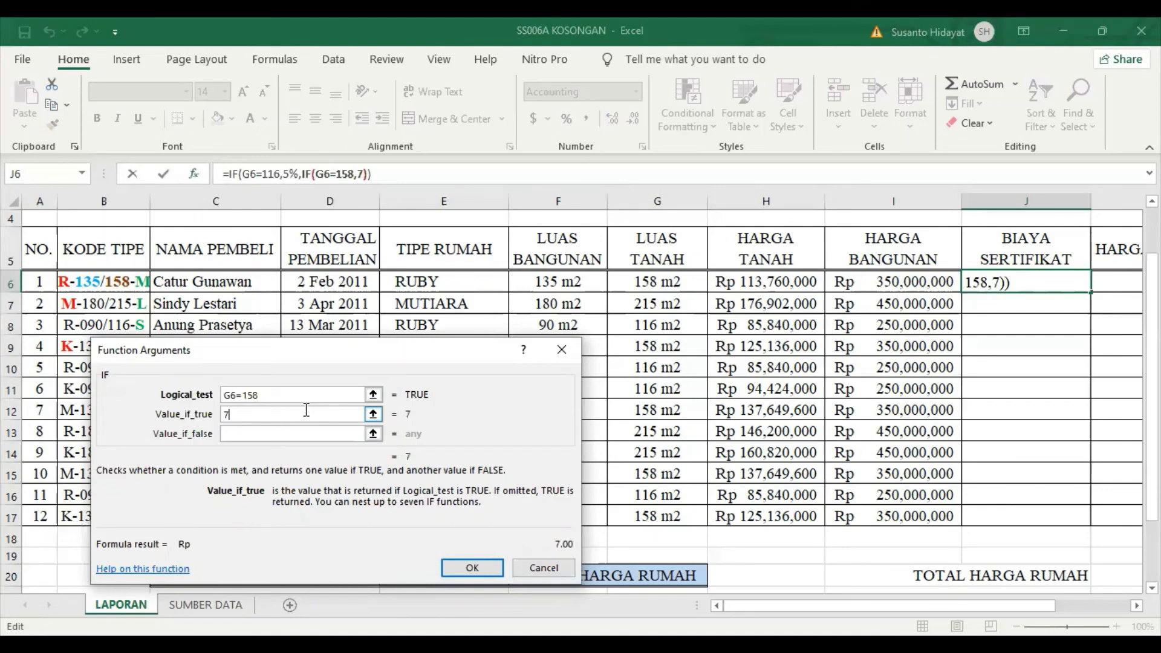
text(%)
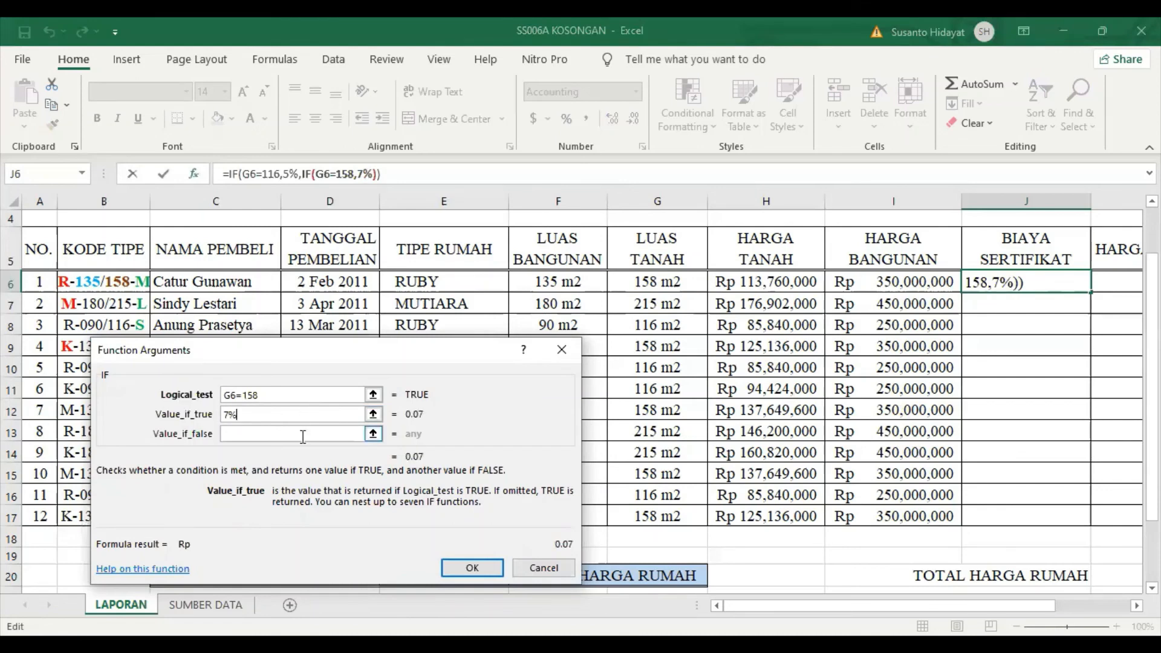
click(303, 435)
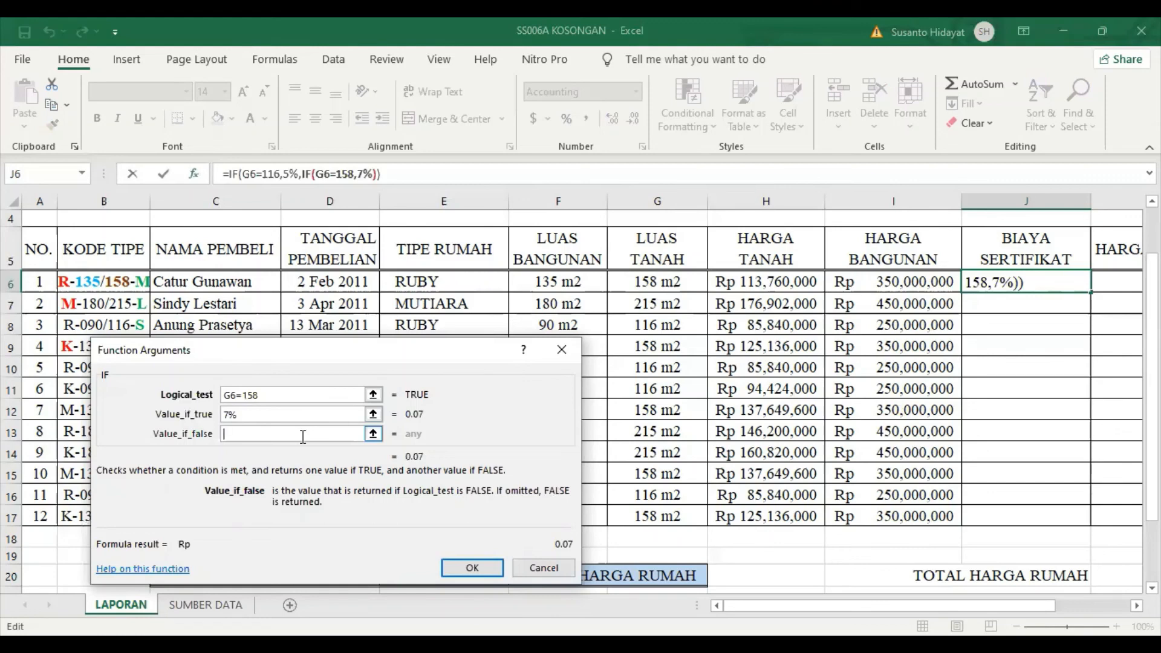
text(9%)
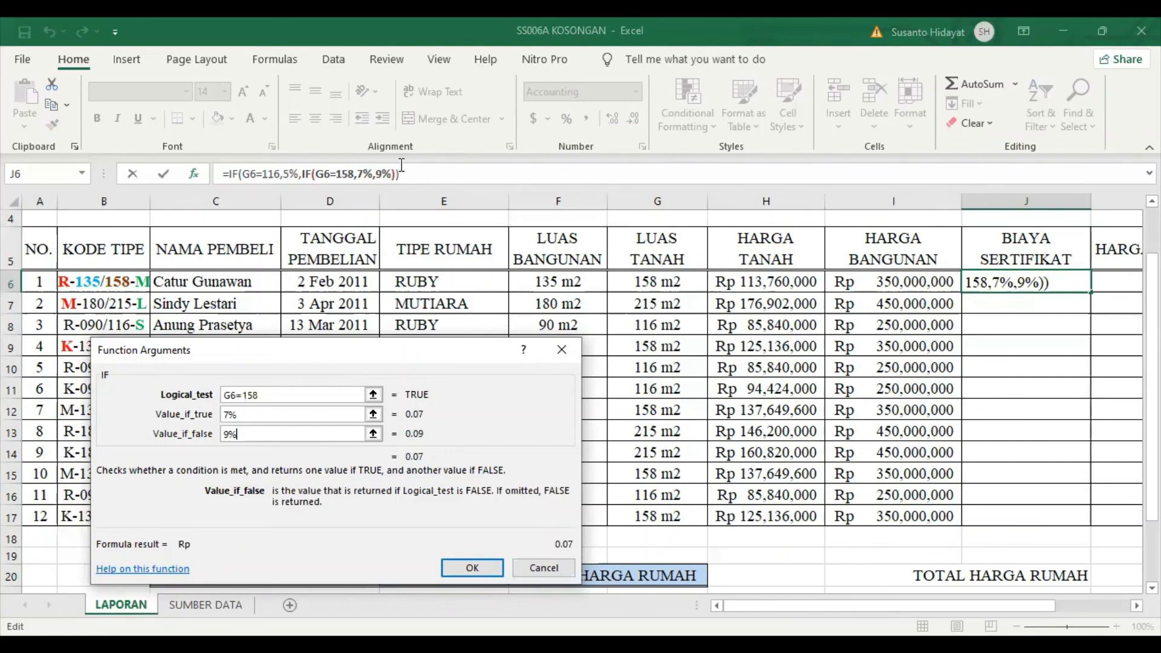
Multiply the whole nested IF result by HARGA TANAH cell H6 and copy the J6 formula down to J17.
click(429, 174)
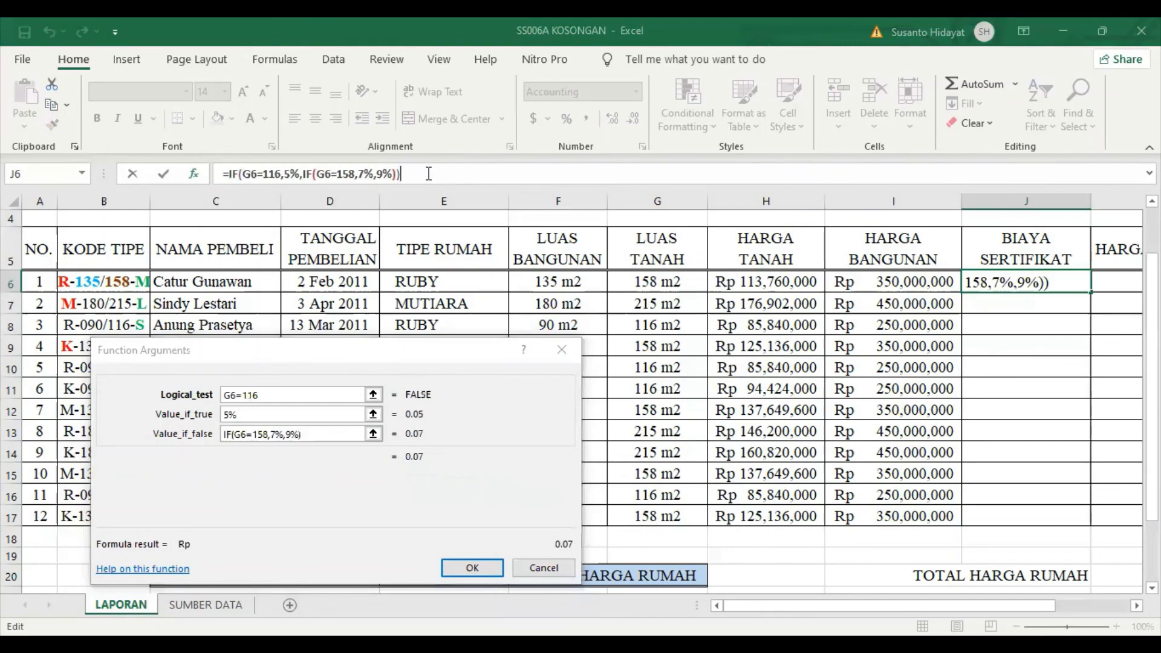
text(*)
click(780, 285)
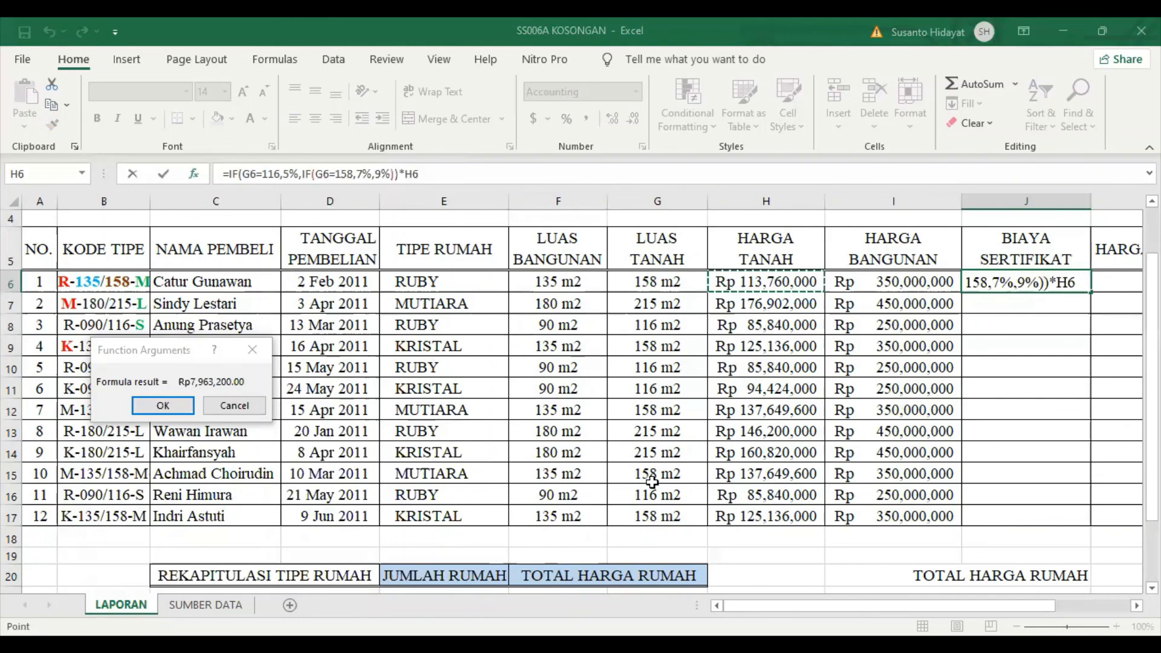
key(Return)
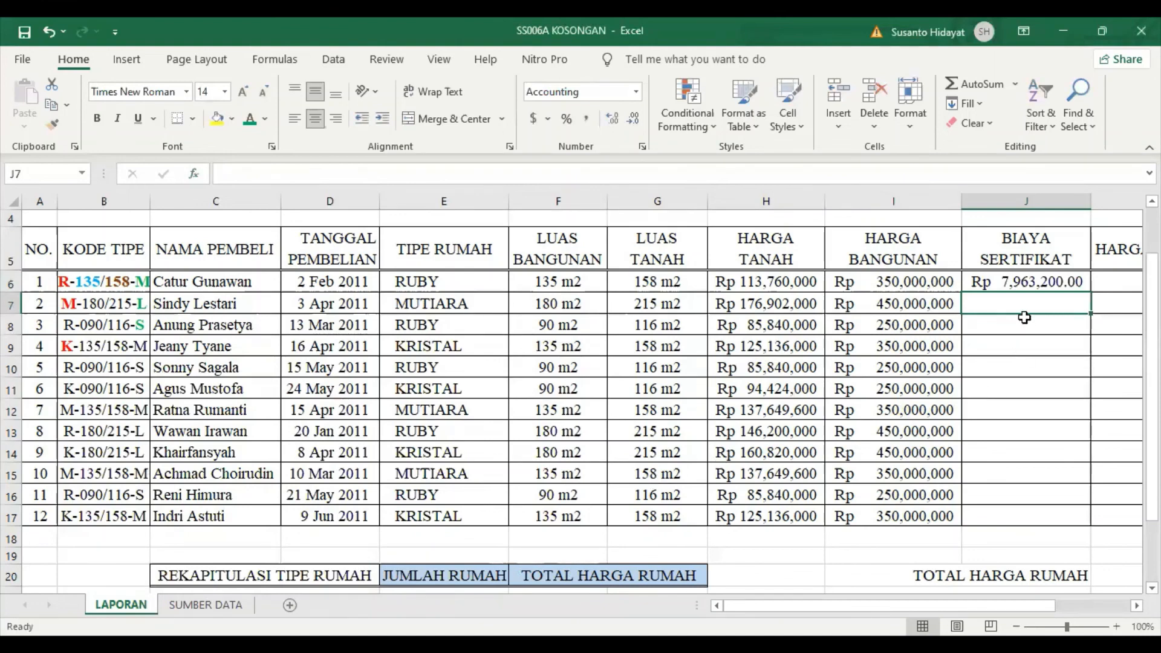
click(1081, 284)
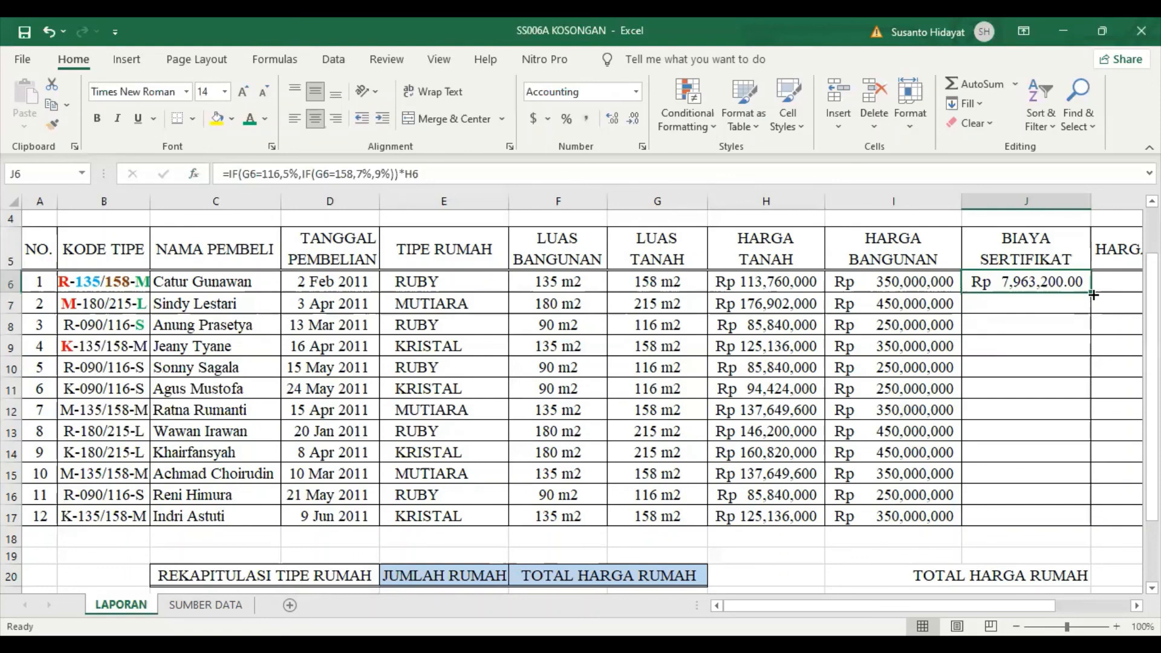
double_click(1093, 295)
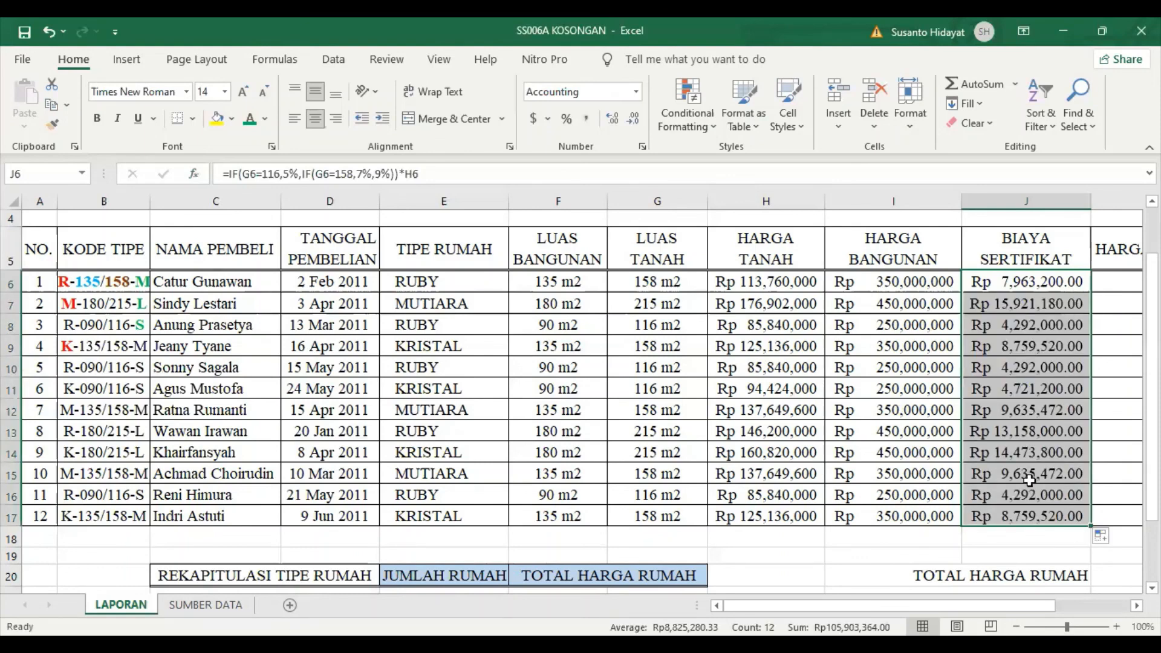
Enter the formula =H6+I6+J6 in HARGA RUMAH cell K6.
click(1096, 409)
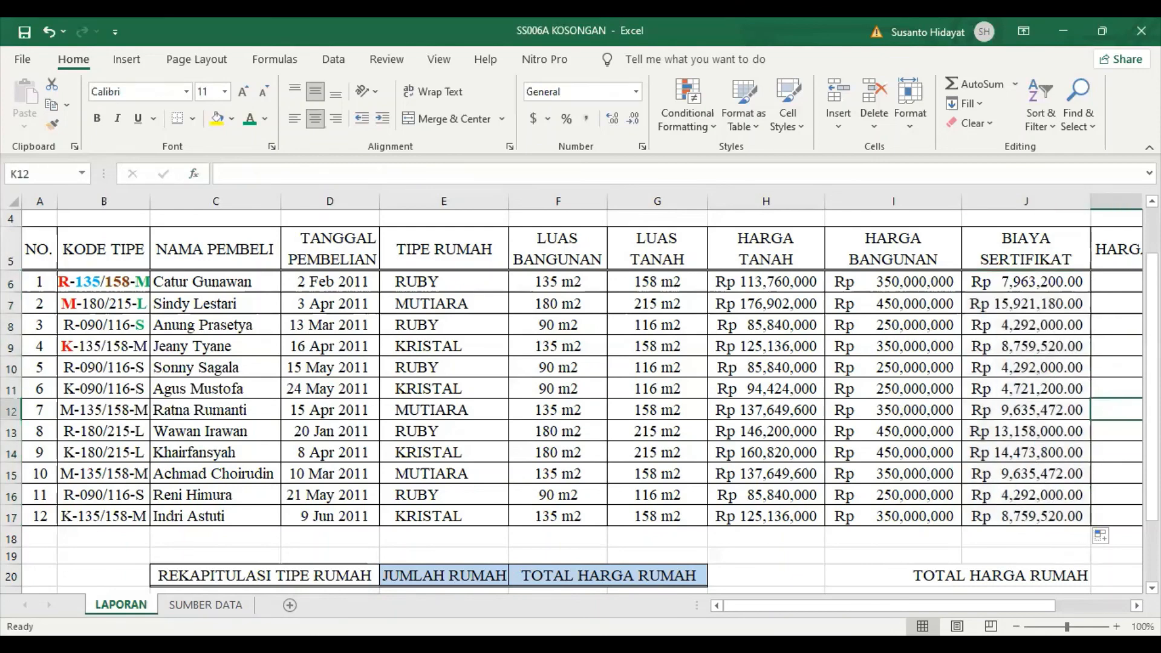
key(Right)
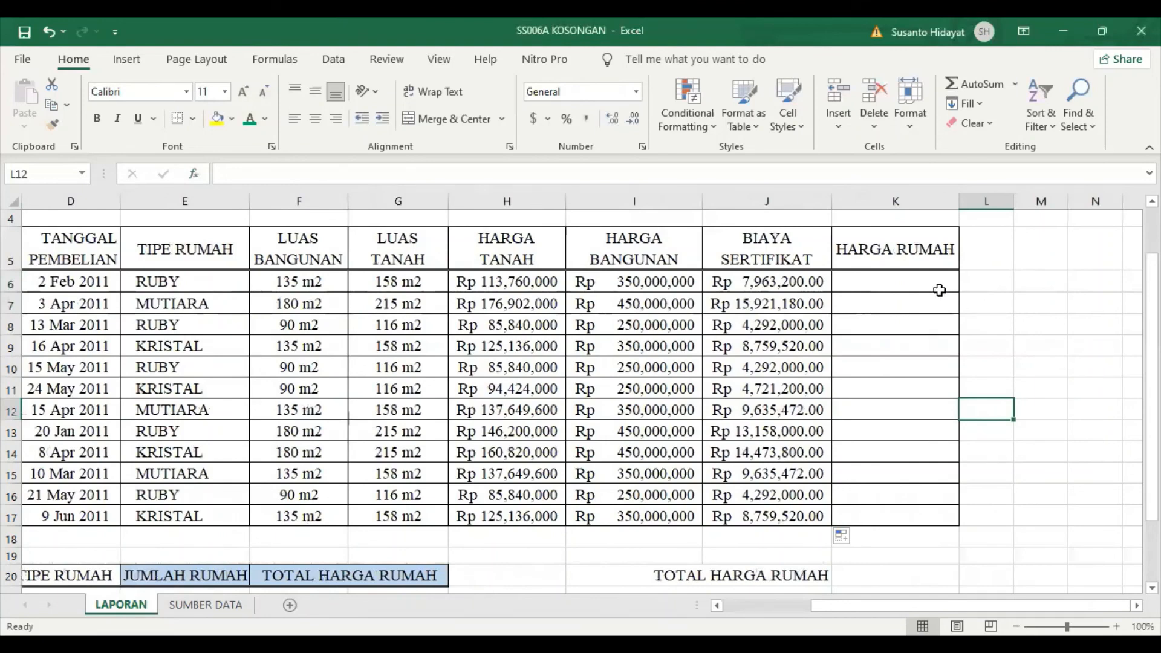
click(939, 290)
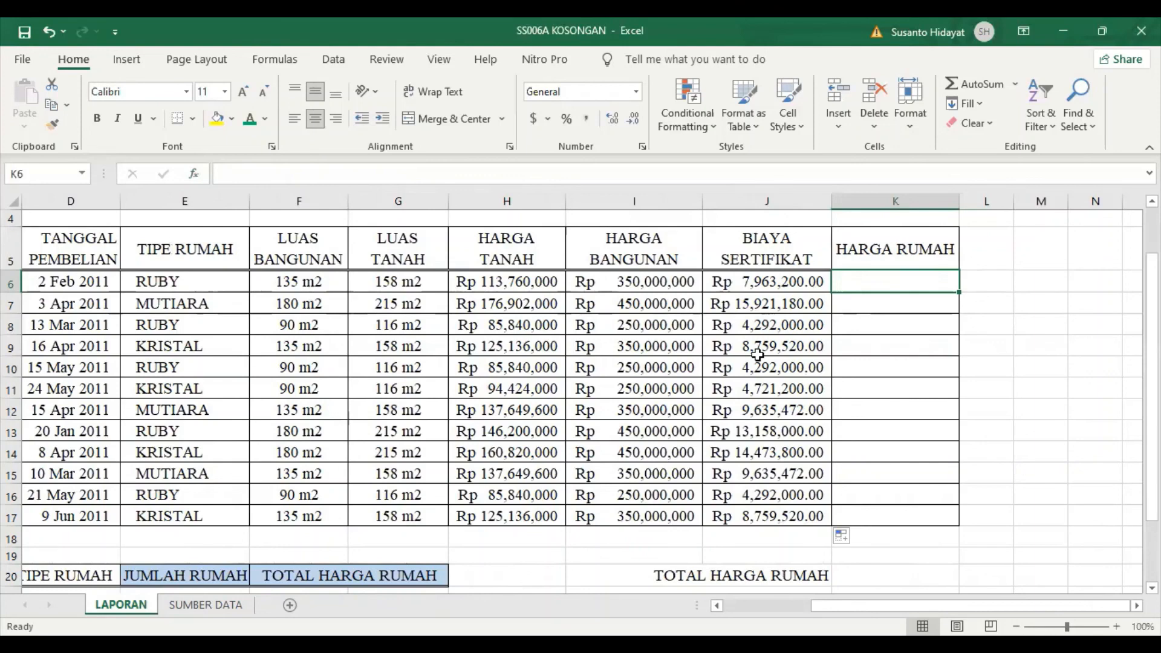
text(=)
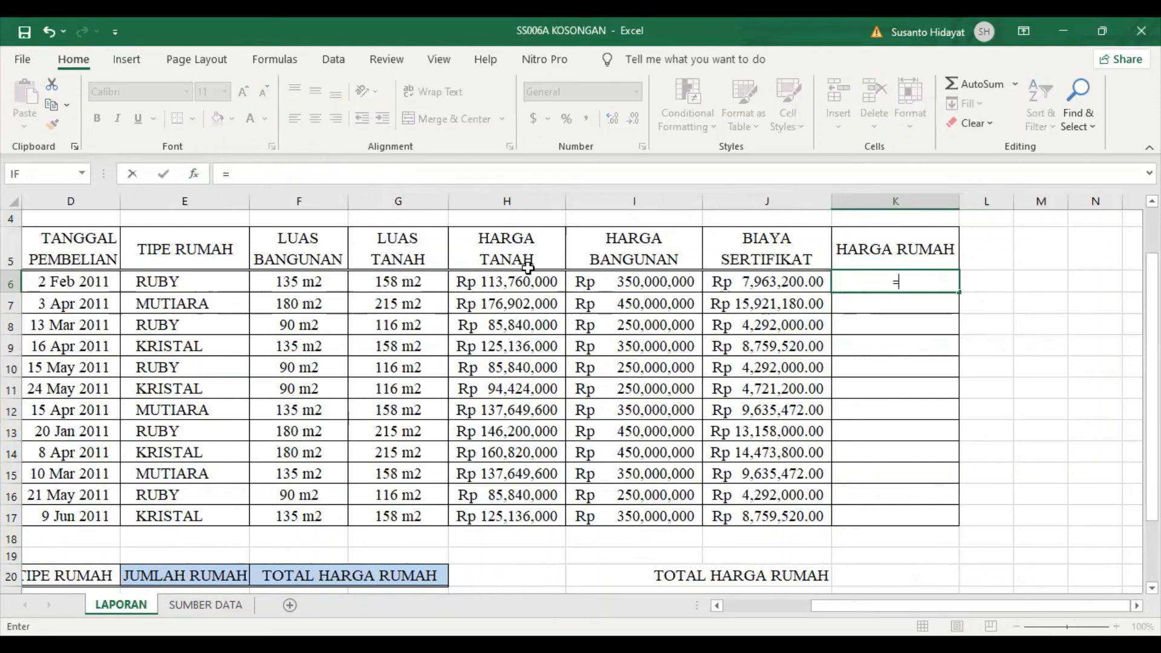
click(505, 282)
text(+)
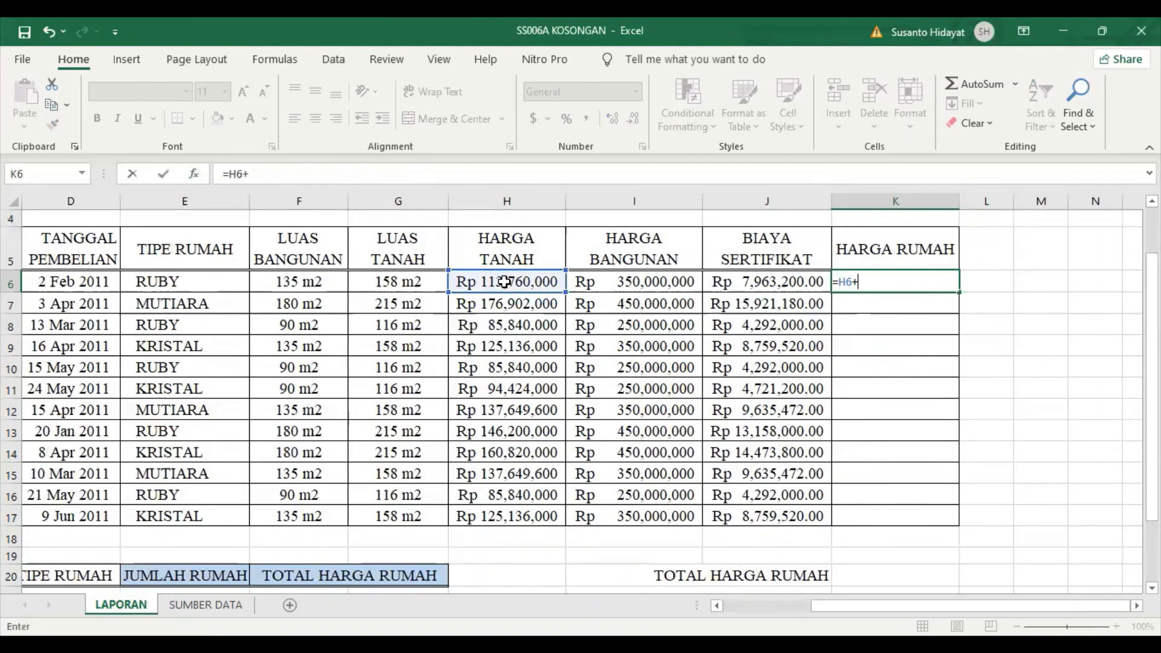
click(679, 288)
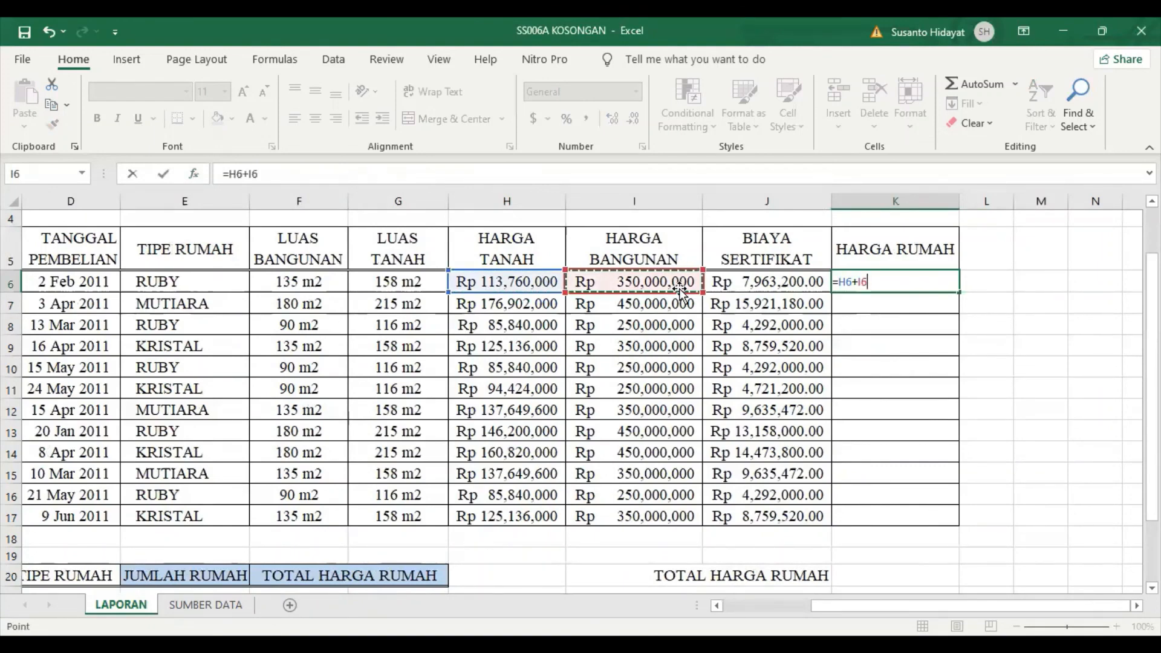
text(+)
click(753, 279)
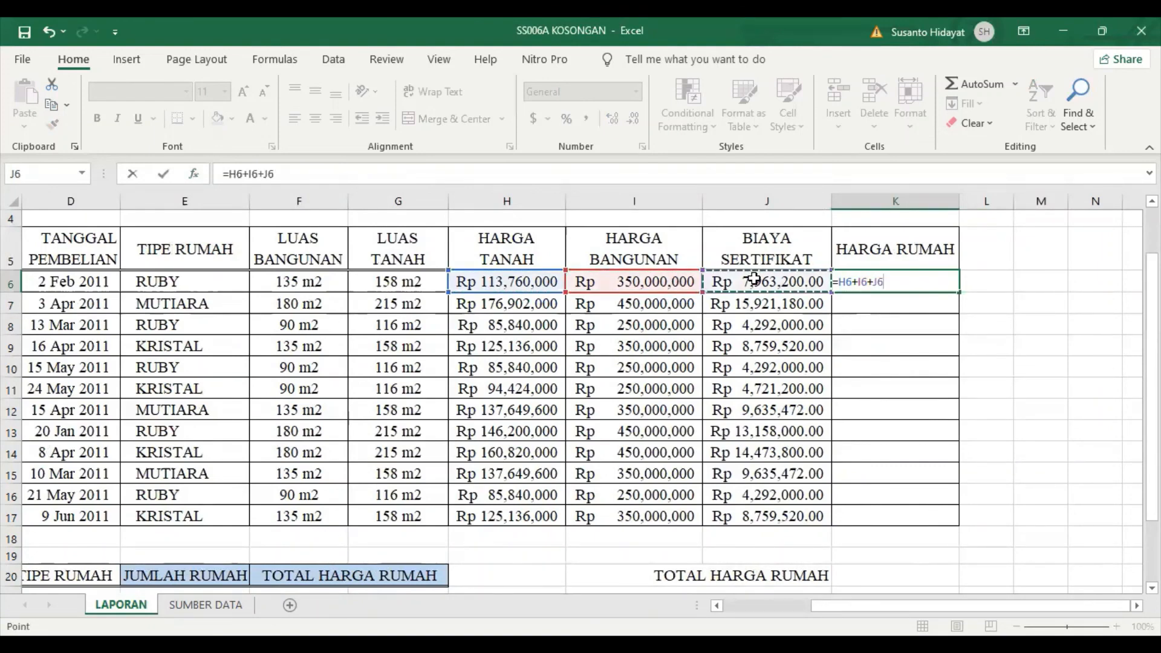
key(Return)
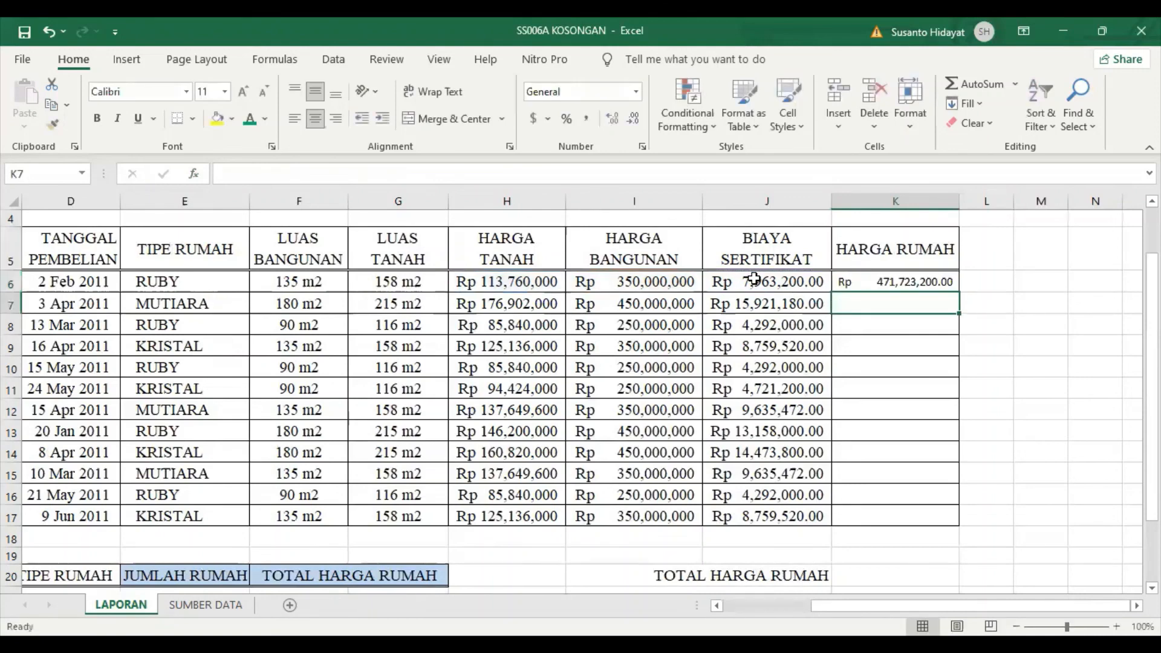
Copy the HARGA RUMAH formula from K6 down to K17.
click(905, 288)
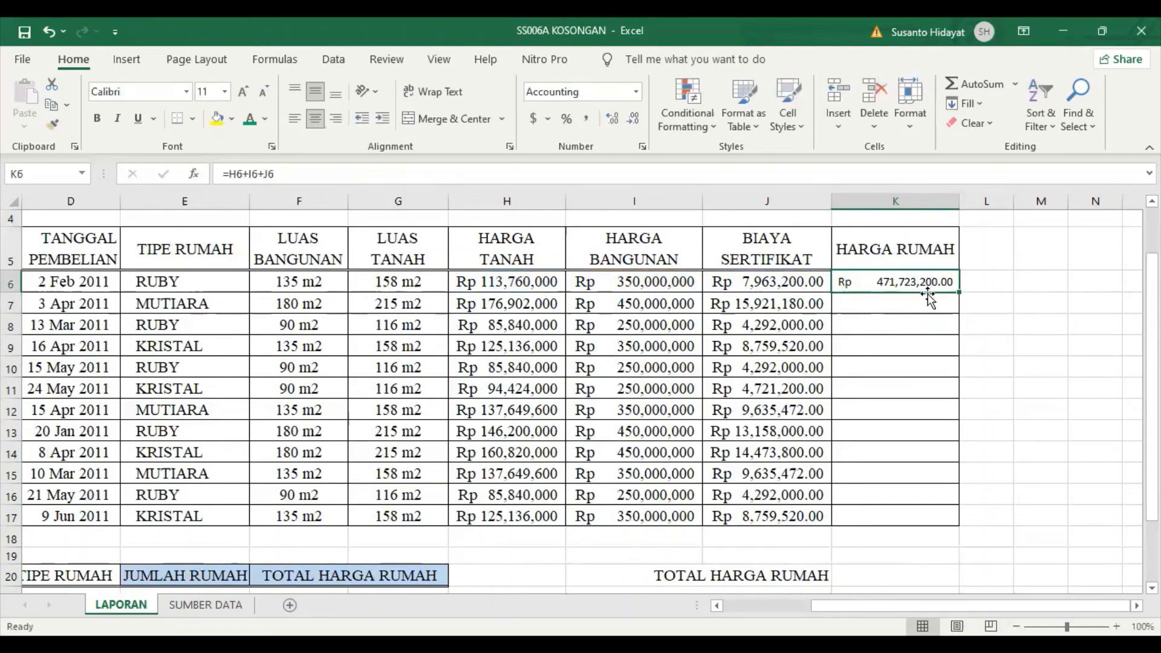
drag(961, 290, 961, 290)
double_click(961, 291)
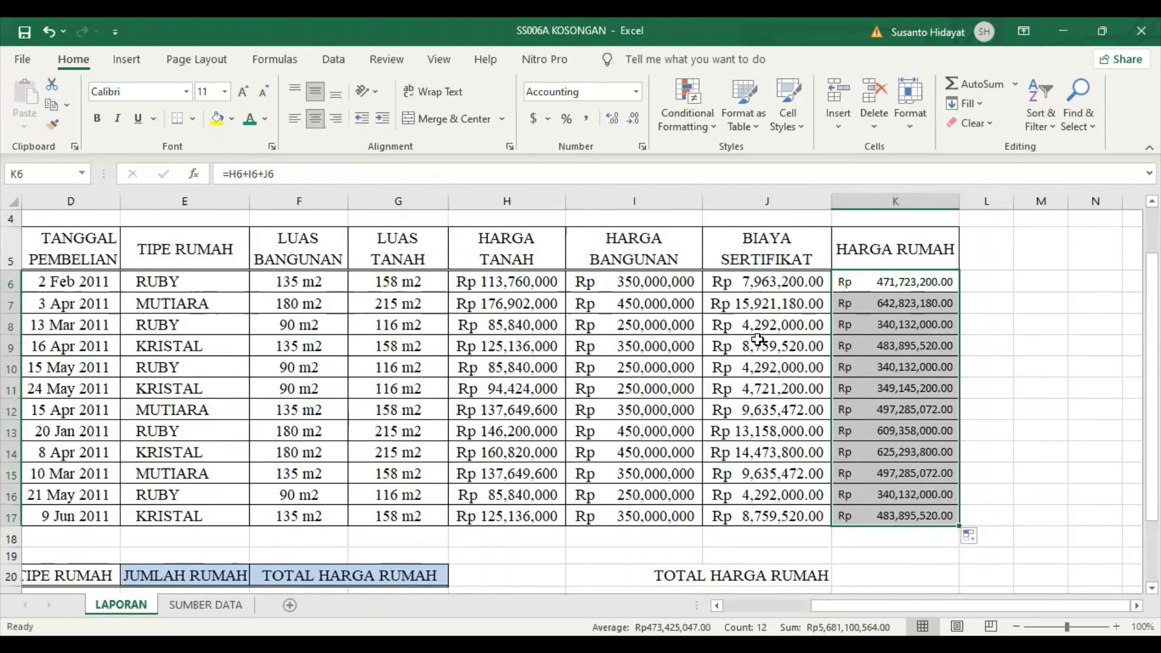
Set the font size of the HARGA RUMAH values in K6:K17 to 14.
key(Left)
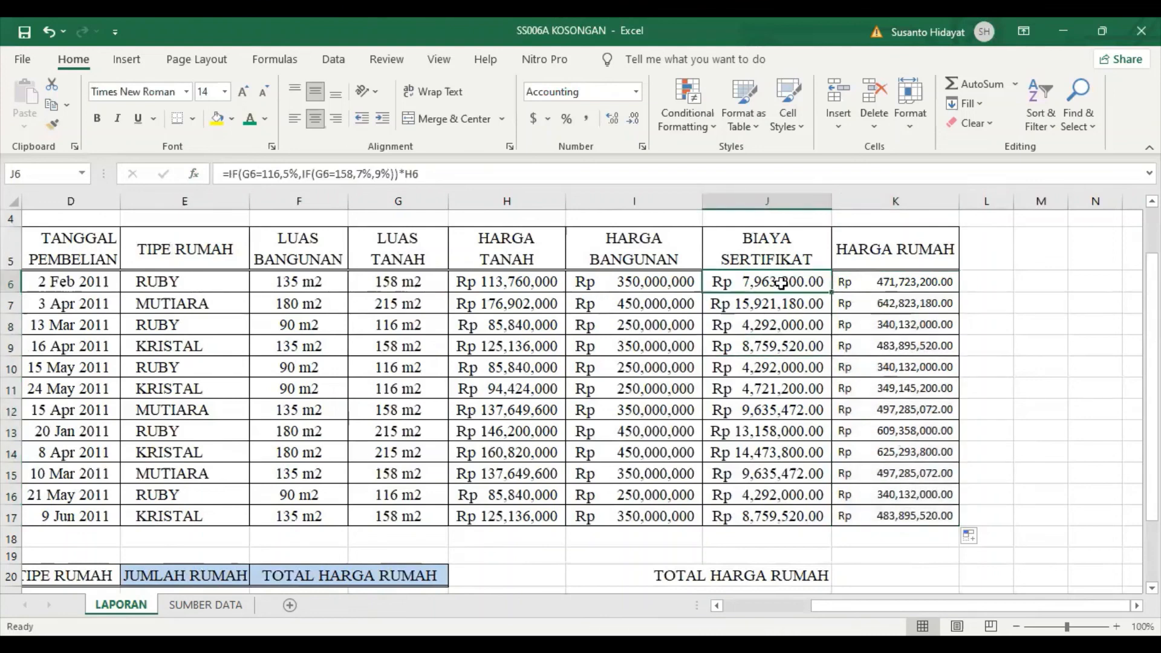
click(909, 288)
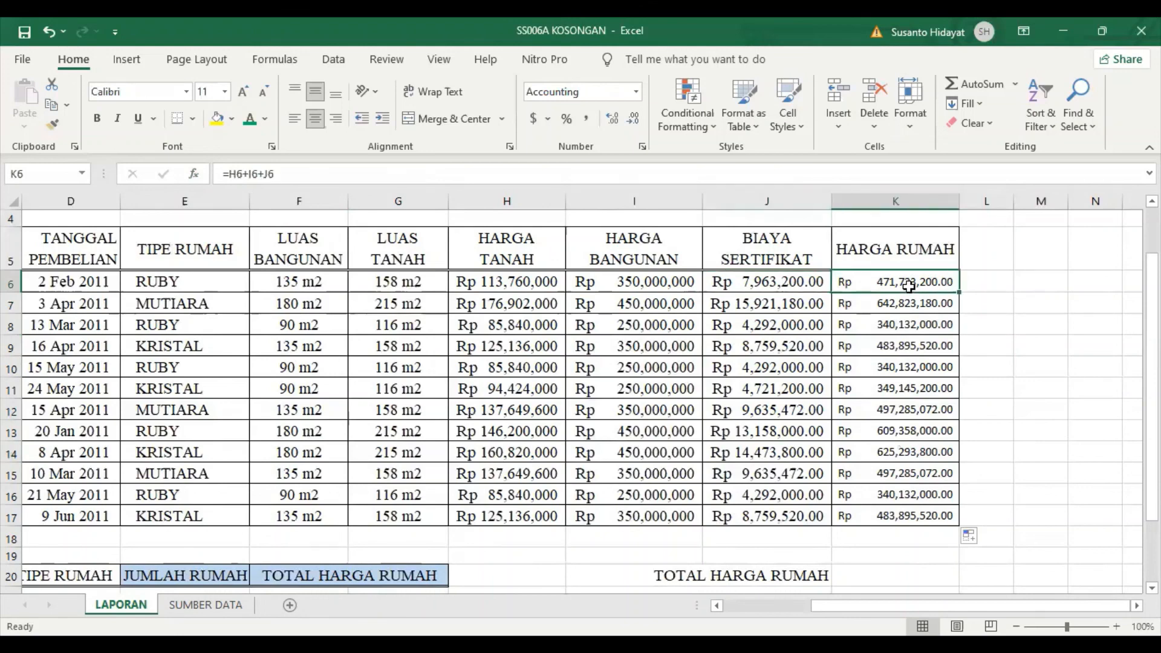
drag(909, 286, 915, 515)
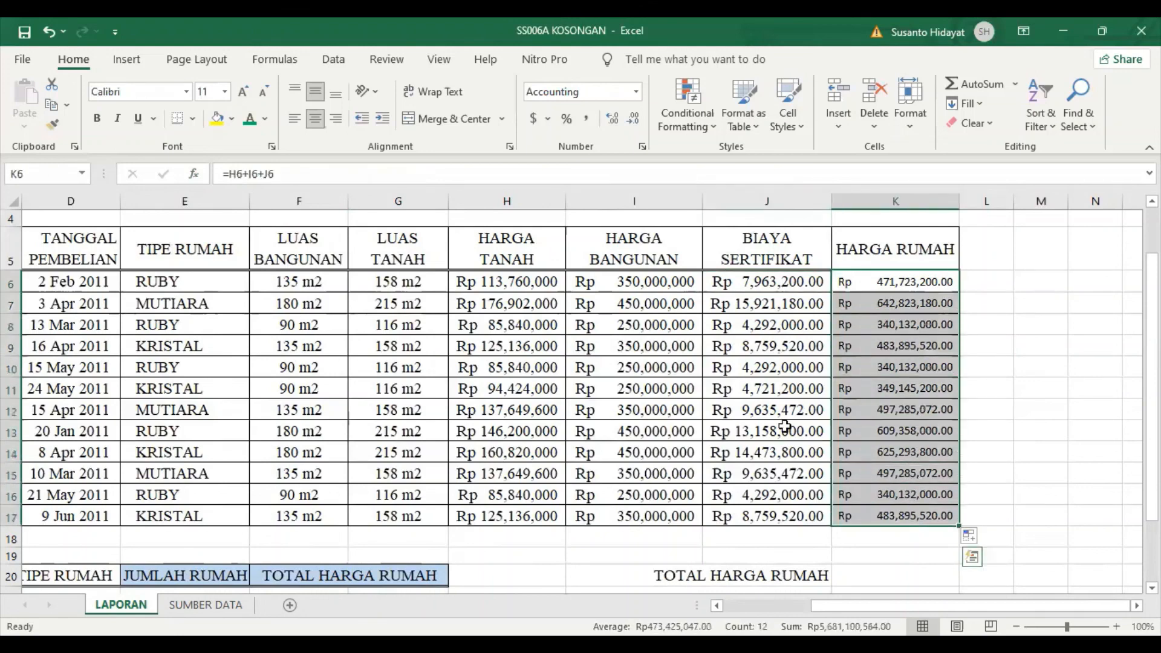
click(212, 94)
text(14)
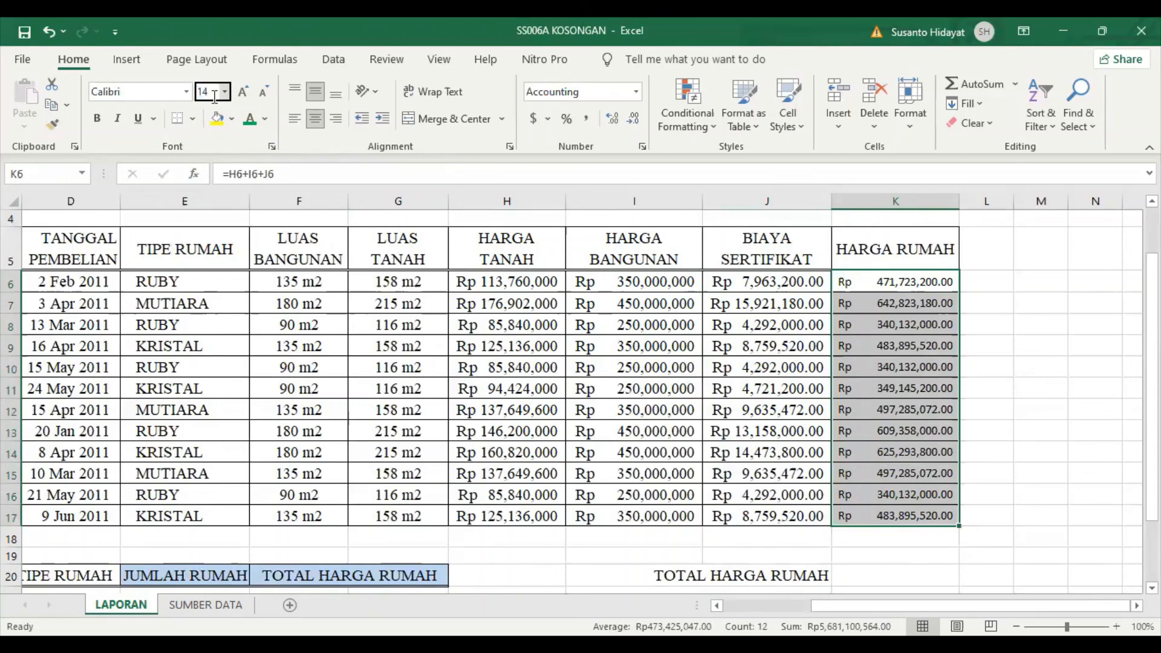
key(Return)
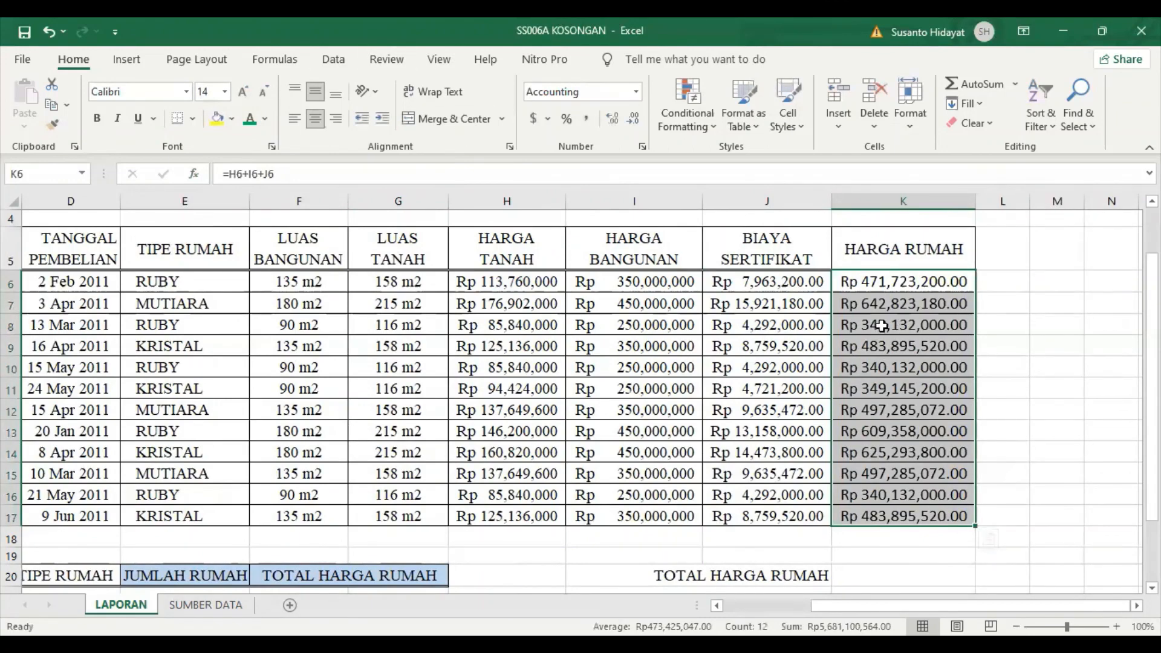
Remove both decimal places from the BIAYA SERTIFIKAT and HARGA RUMAH values in J6:K17 and autofit columns J and K.
drag(735, 284, 913, 519)
click(632, 118)
click(632, 118)
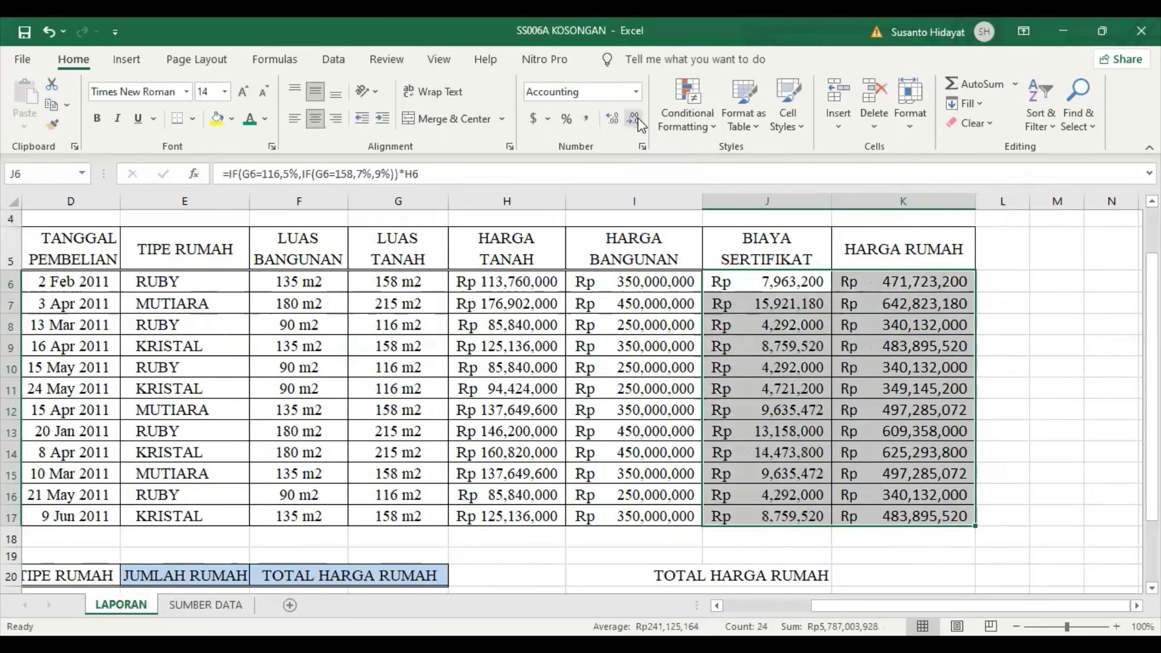
double_click(831, 201)
double_click(959, 199)
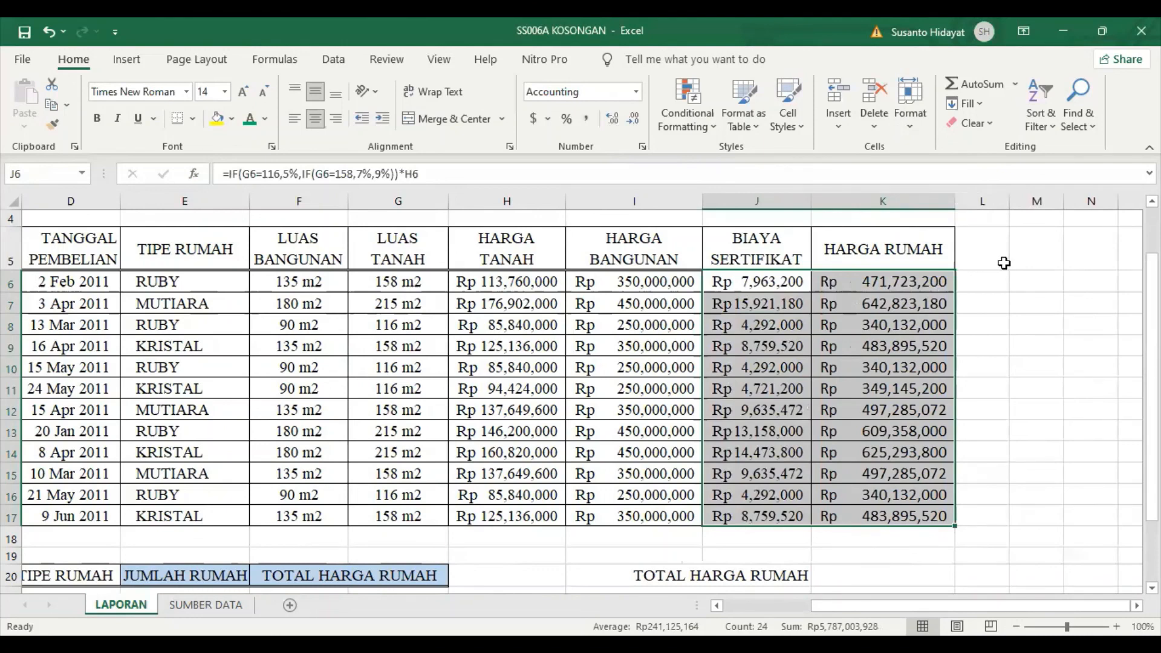